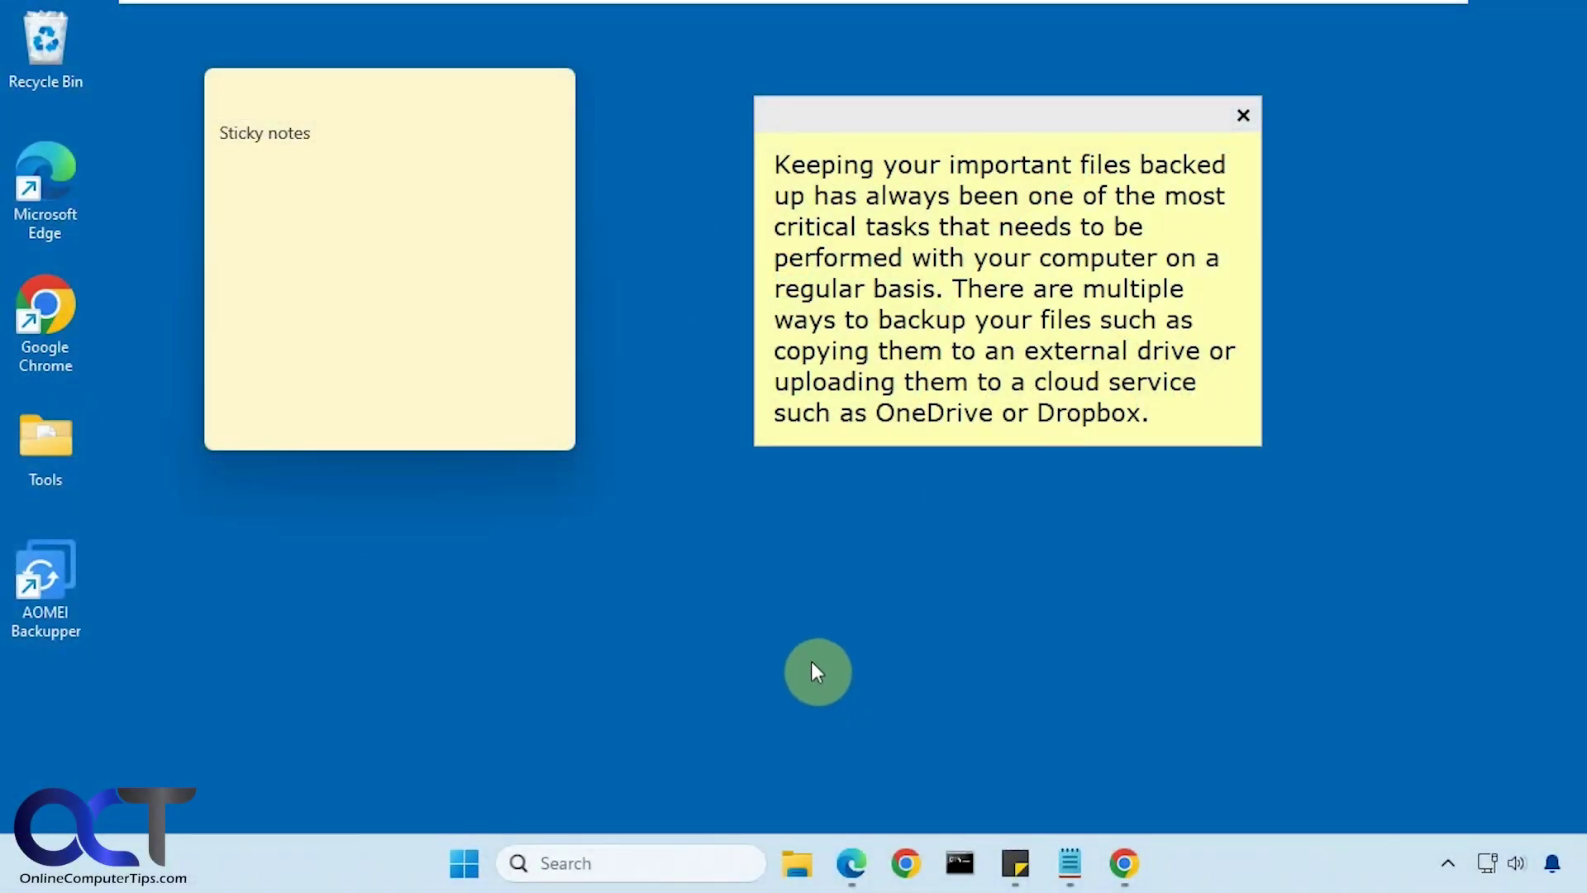
Open the Sticky notes note's colour and notes-list options, then dismiss them unchanged.
left_click(876, 602)
left_click(347, 216)
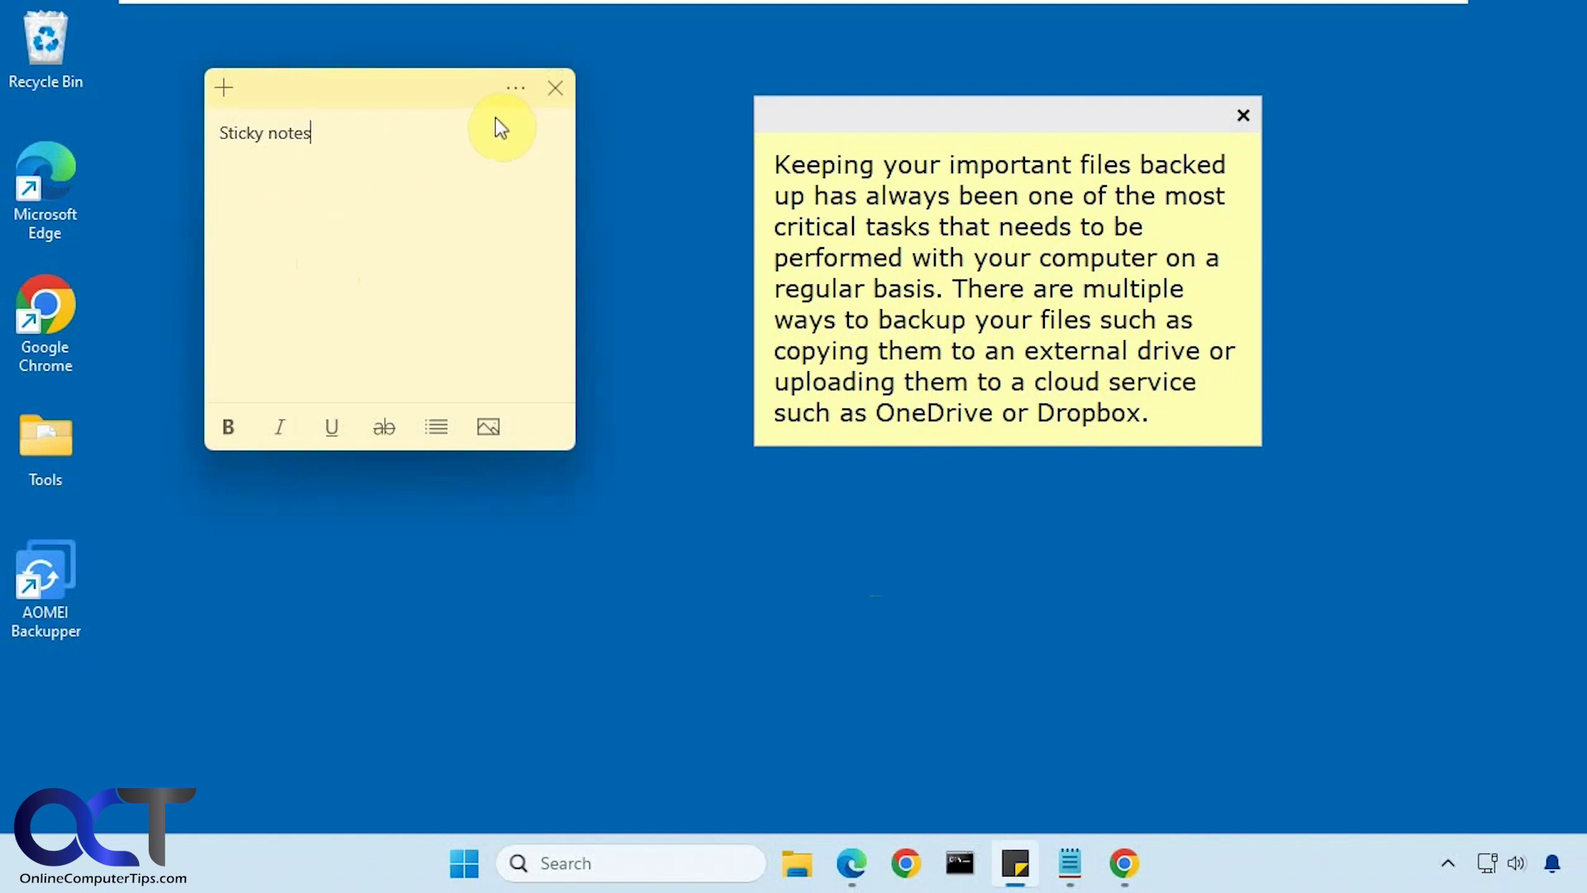
left_click(513, 89)
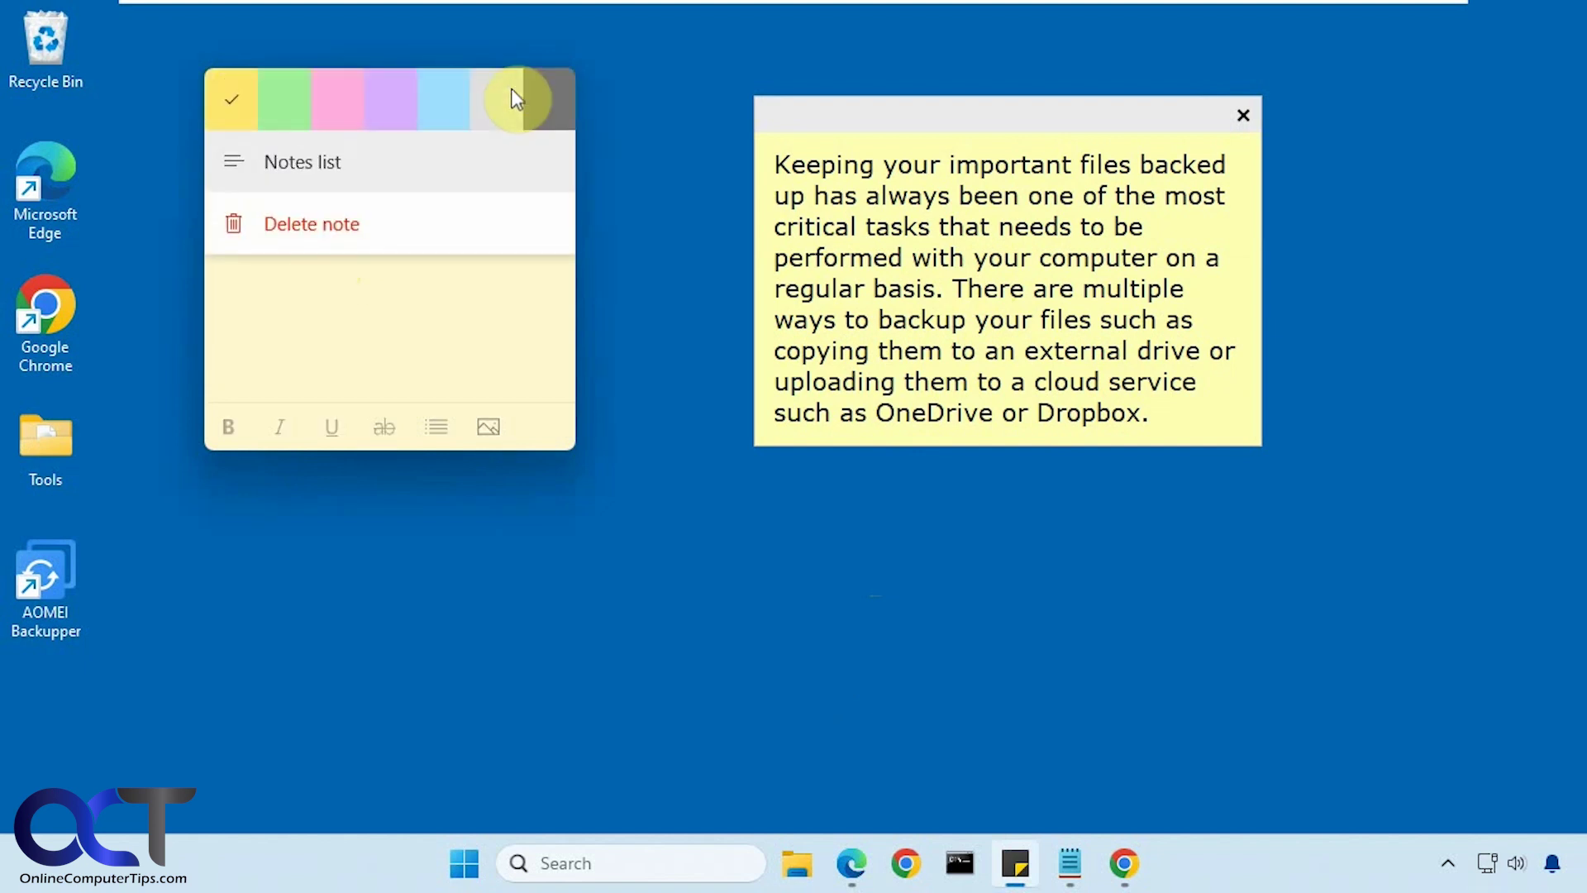
left_click(291, 372)
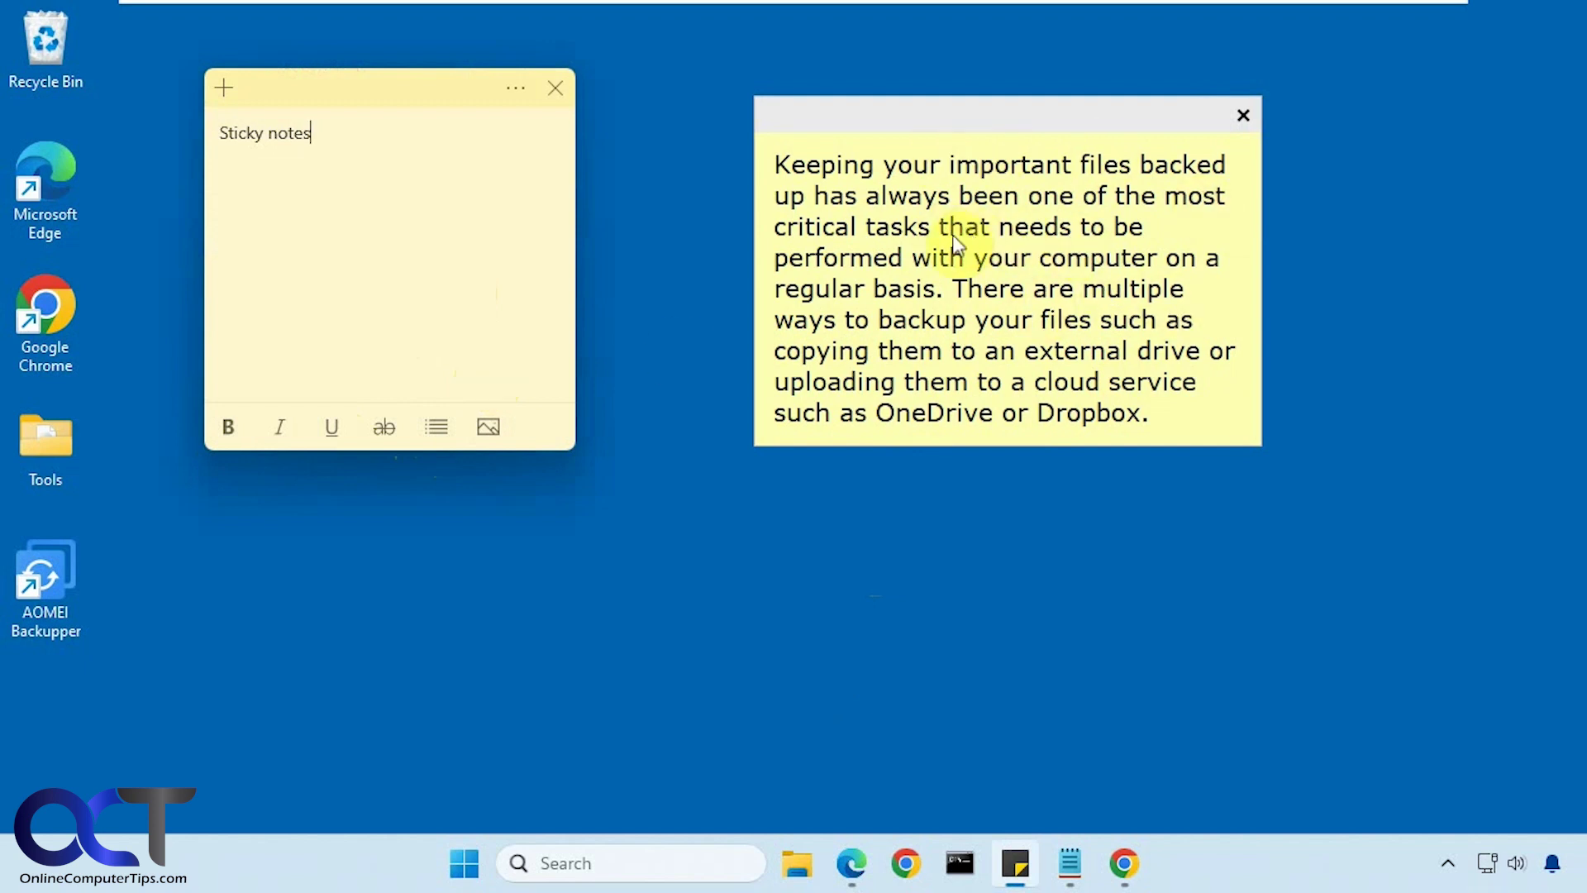
Roll the backup note up to its title, then unroll it to show its text again.
right_click(1050, 116)
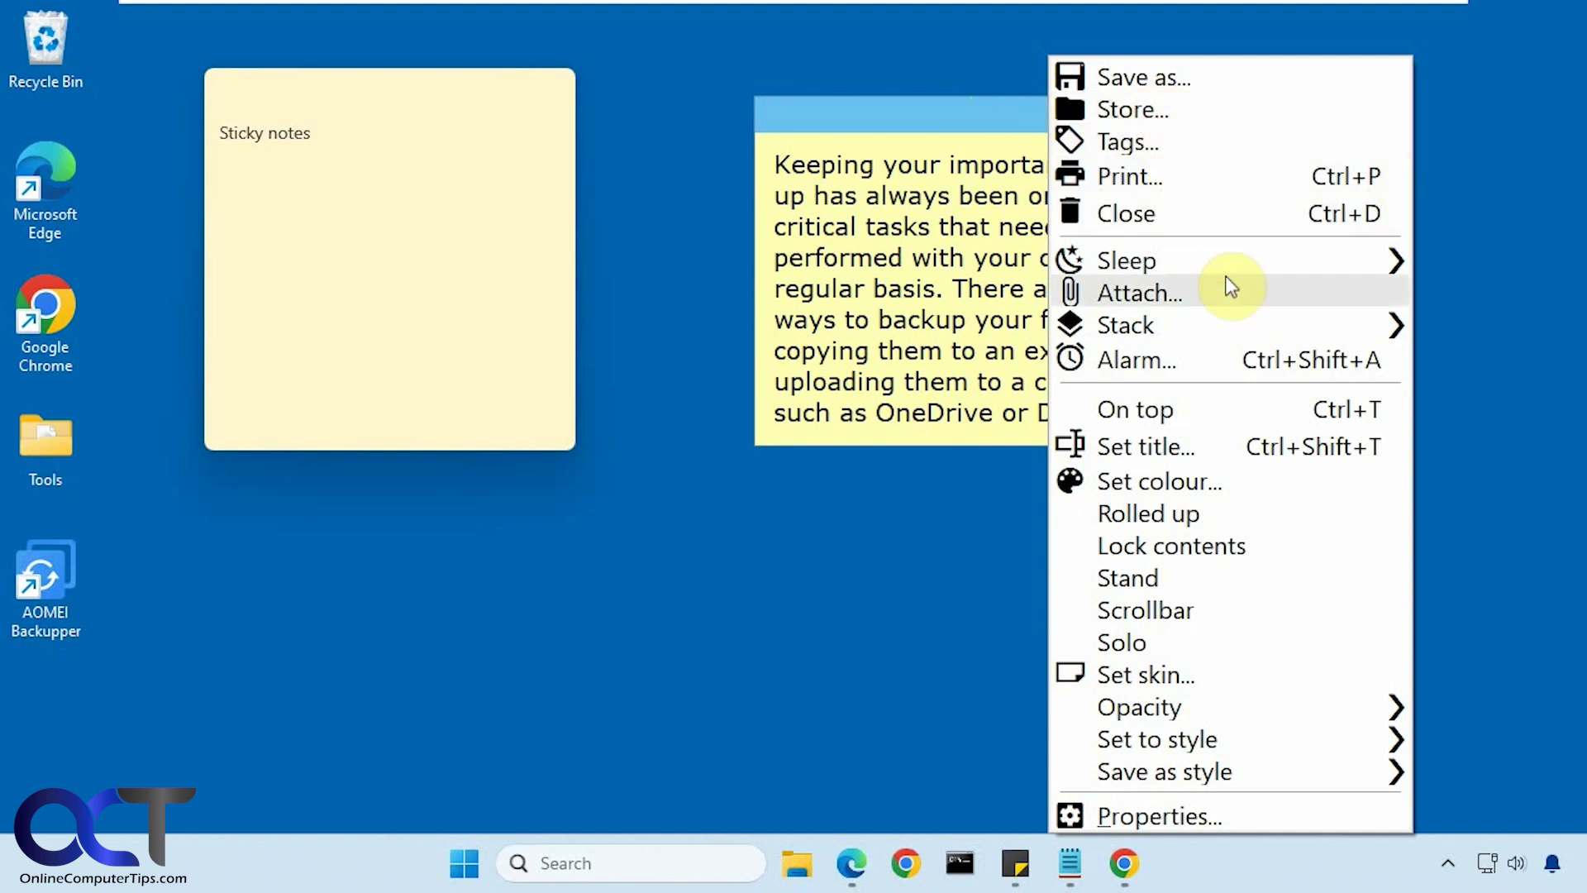
mouse_move(1133, 259)
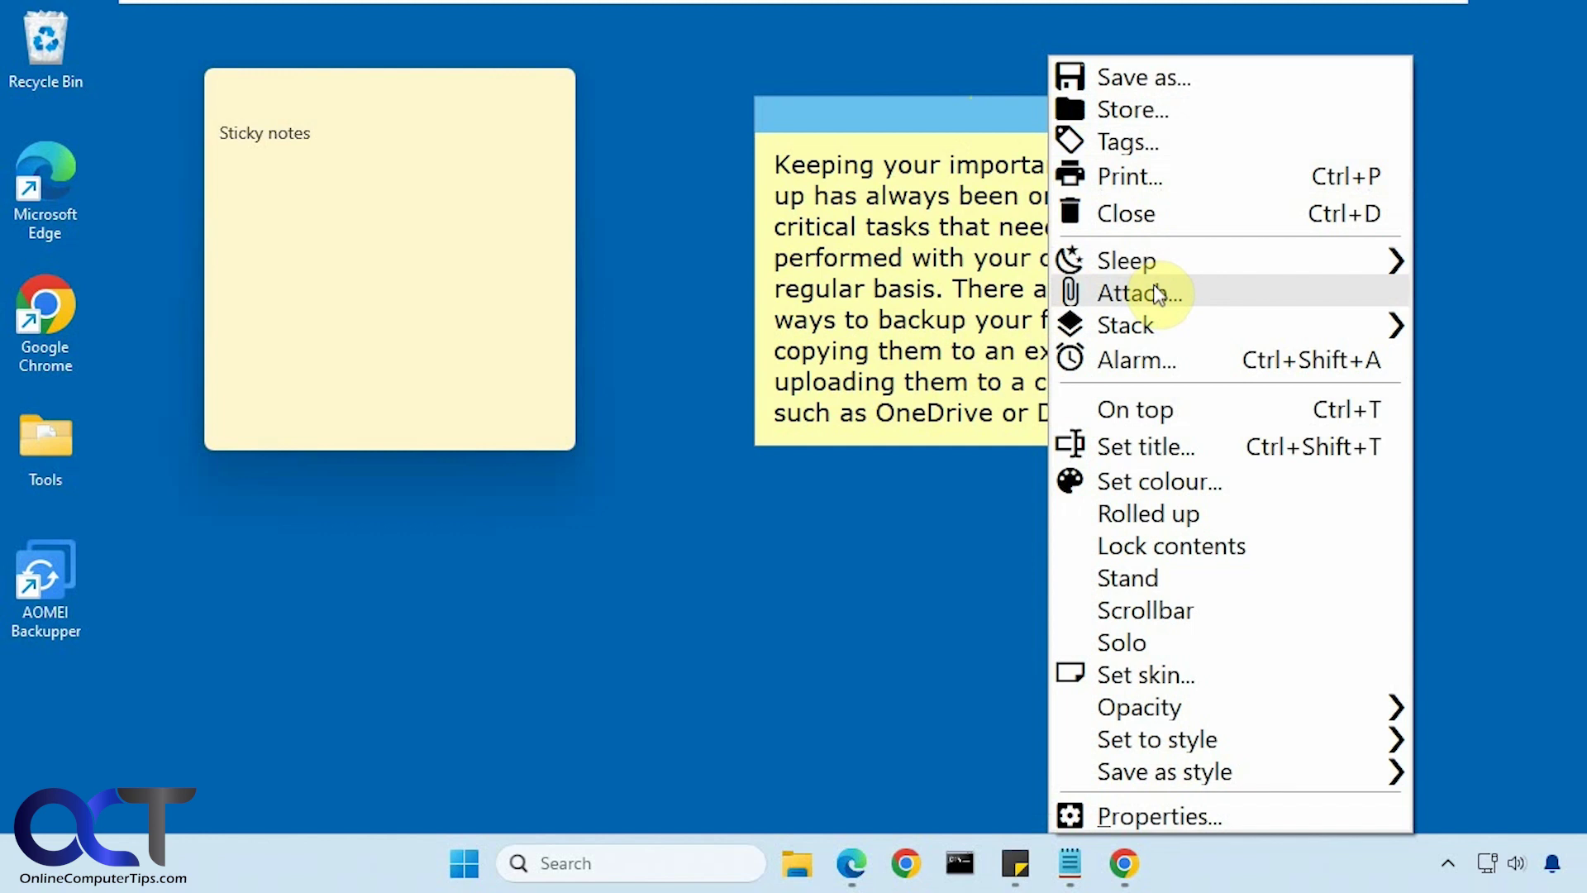
mouse_move(1158, 328)
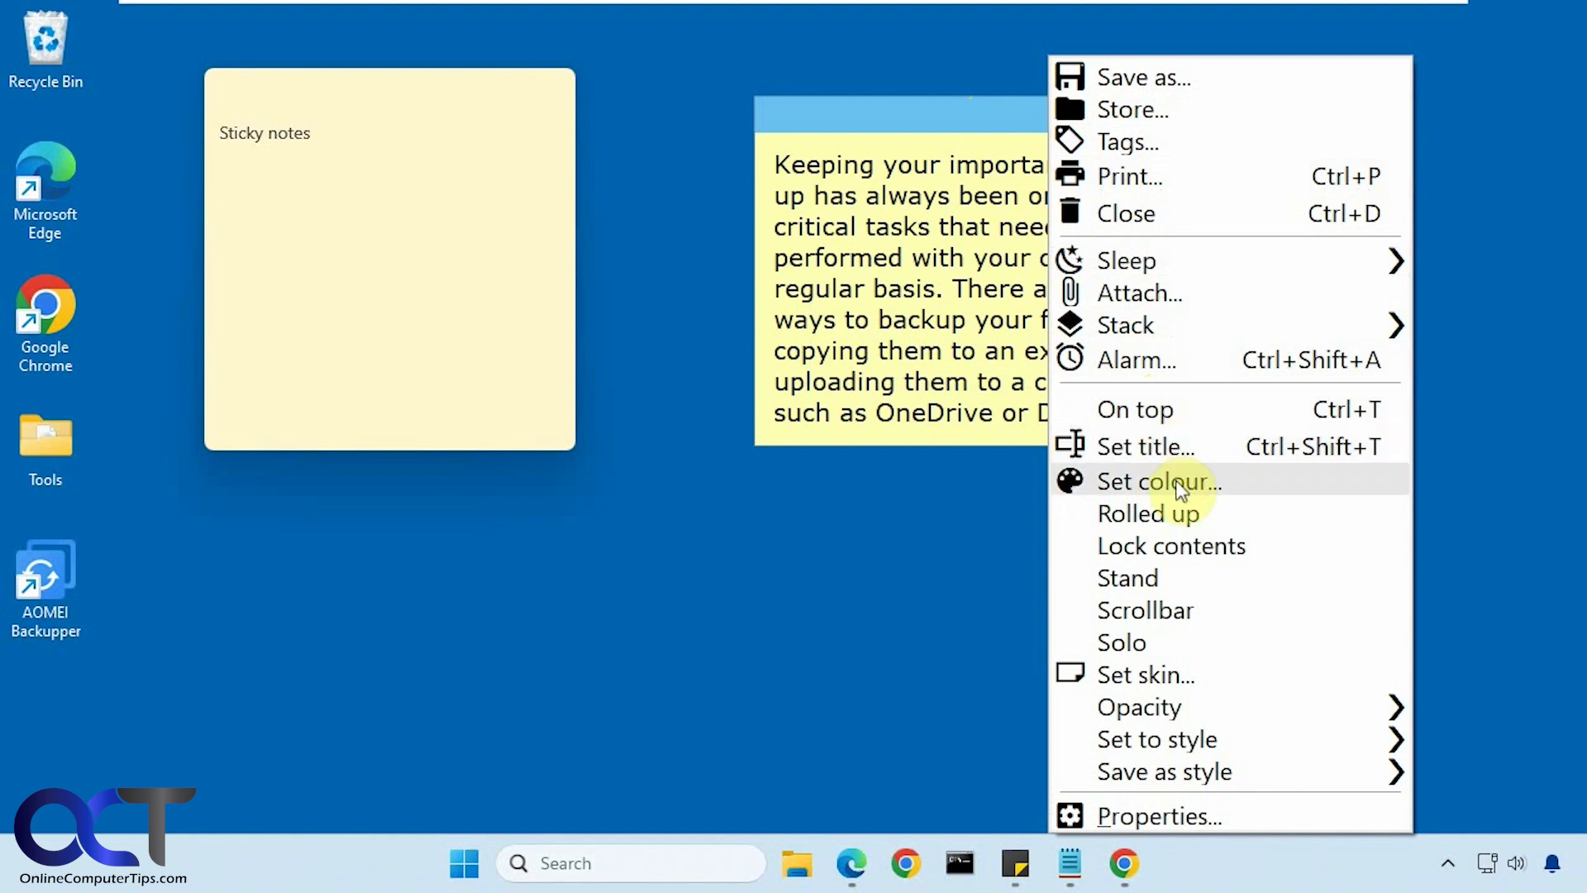
left_click(1180, 509)
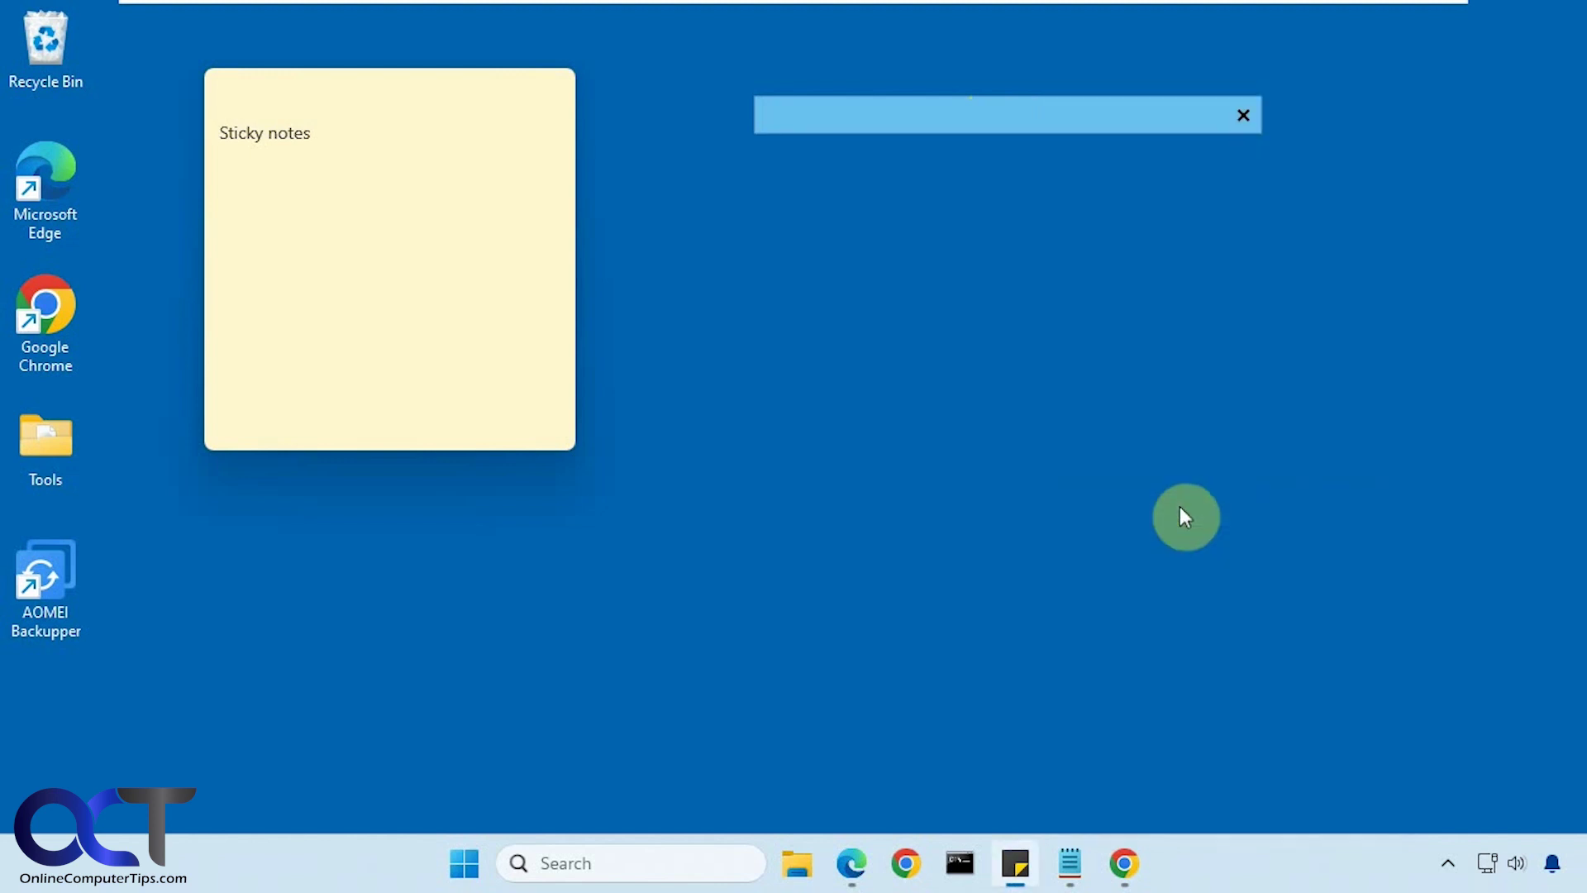
right_click(1126, 116)
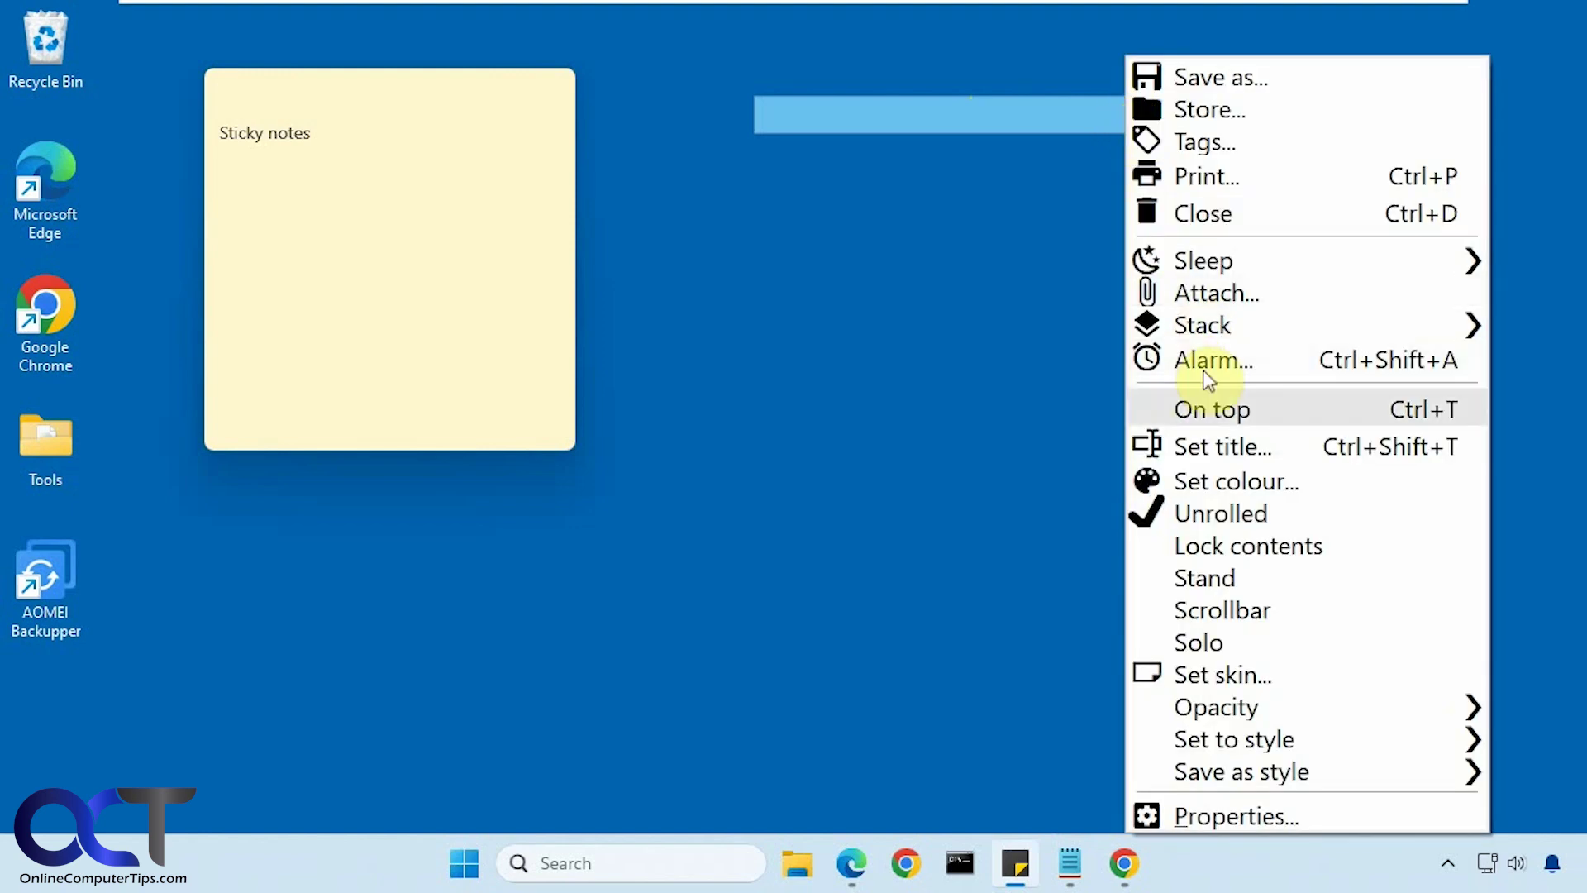
left_click(1212, 501)
View the backup note's properties, then close the note manager window.
right_click(1078, 122)
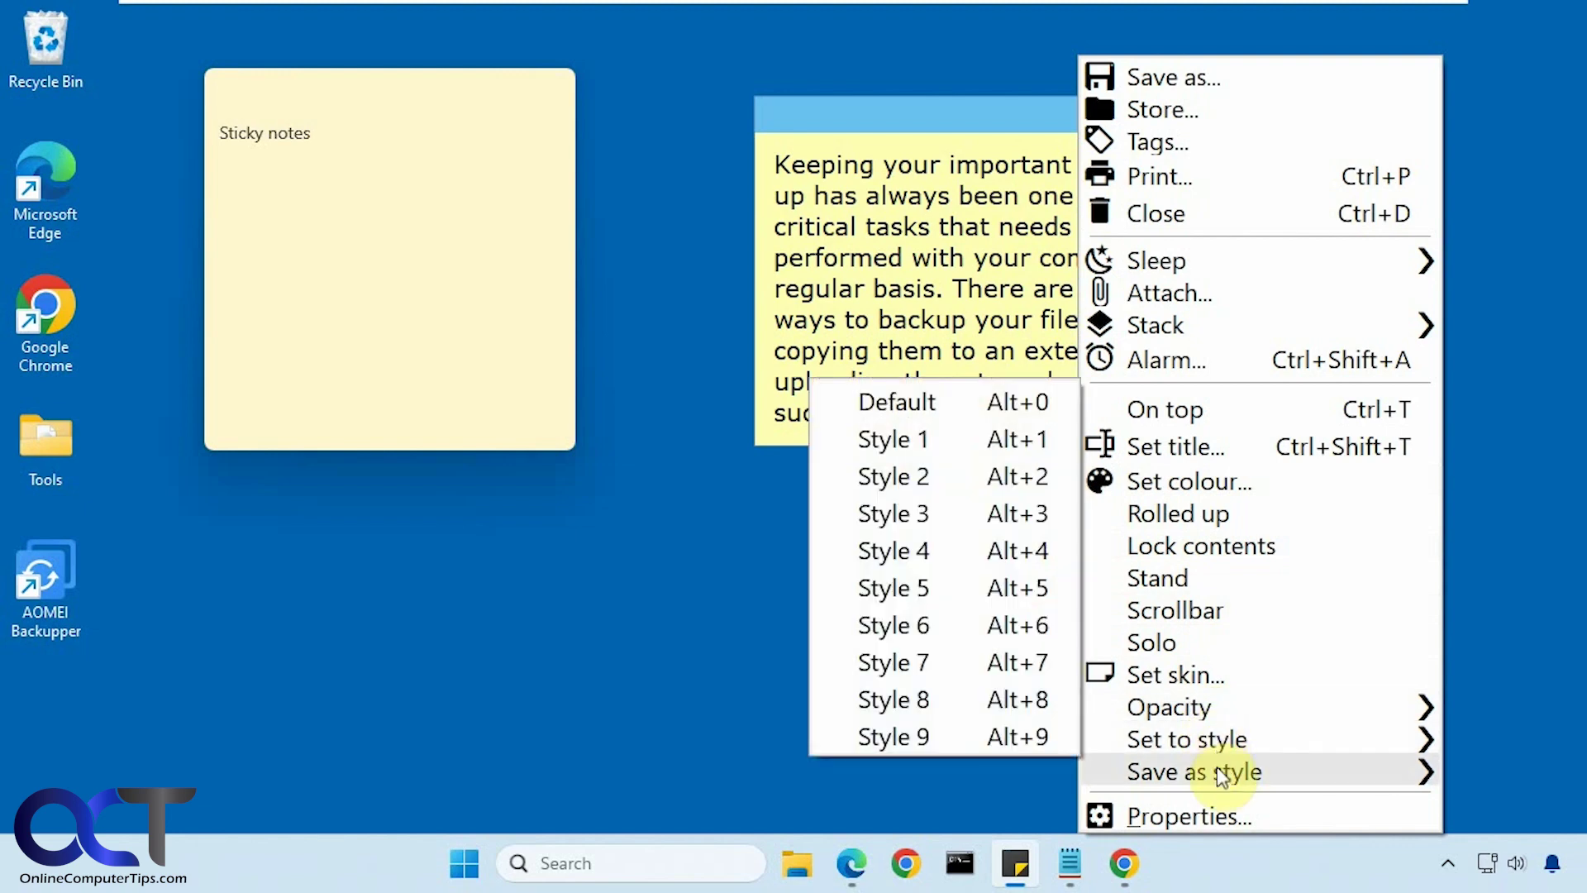
left_click(1218, 814)
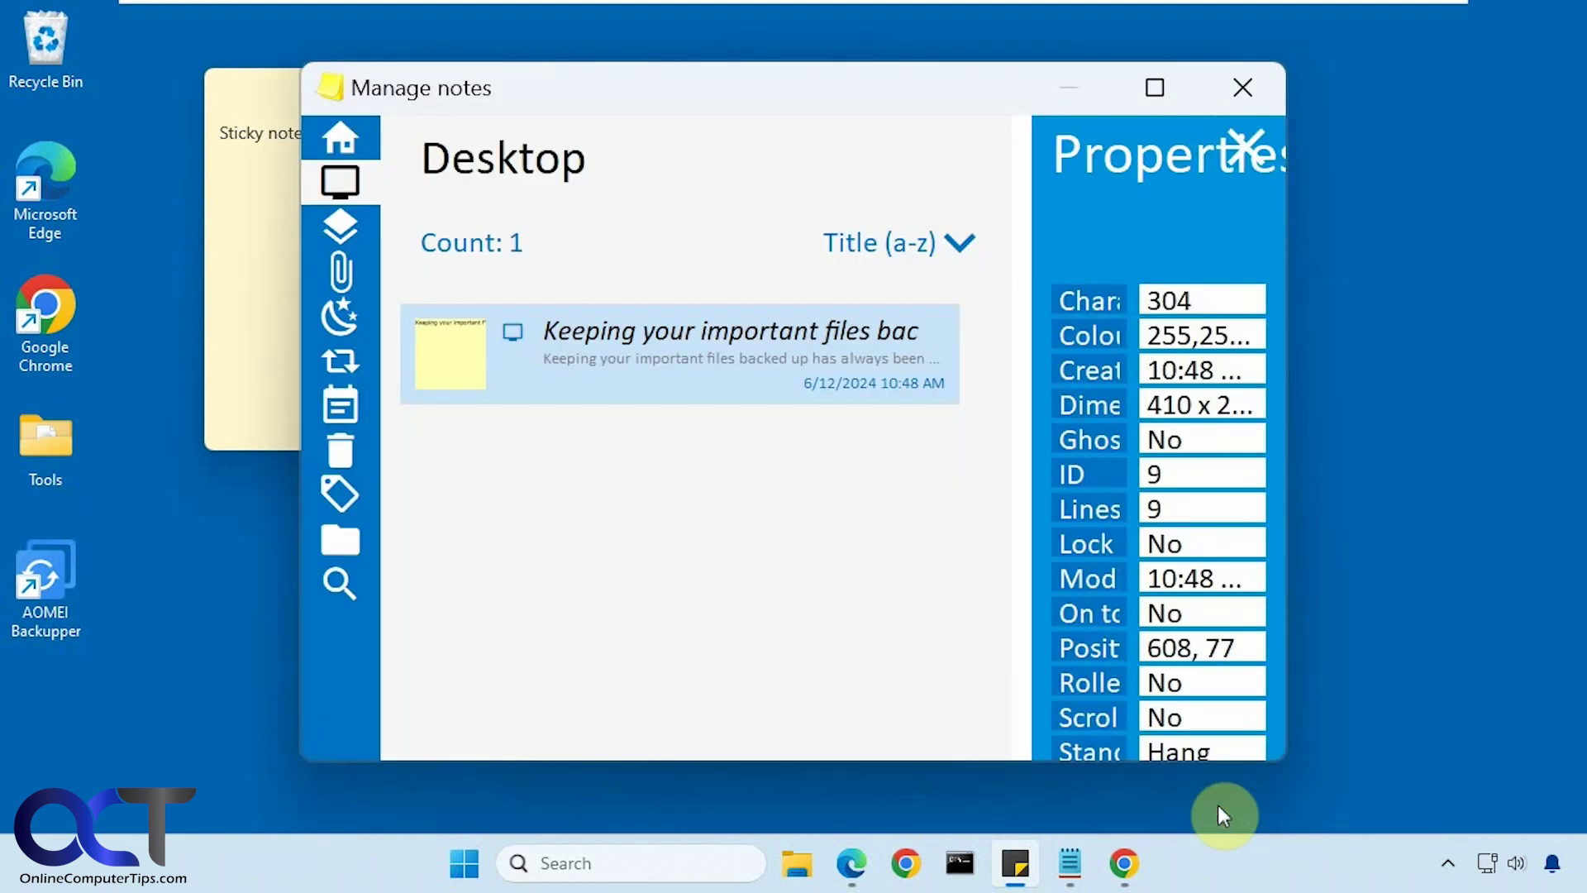
left_click(1244, 90)
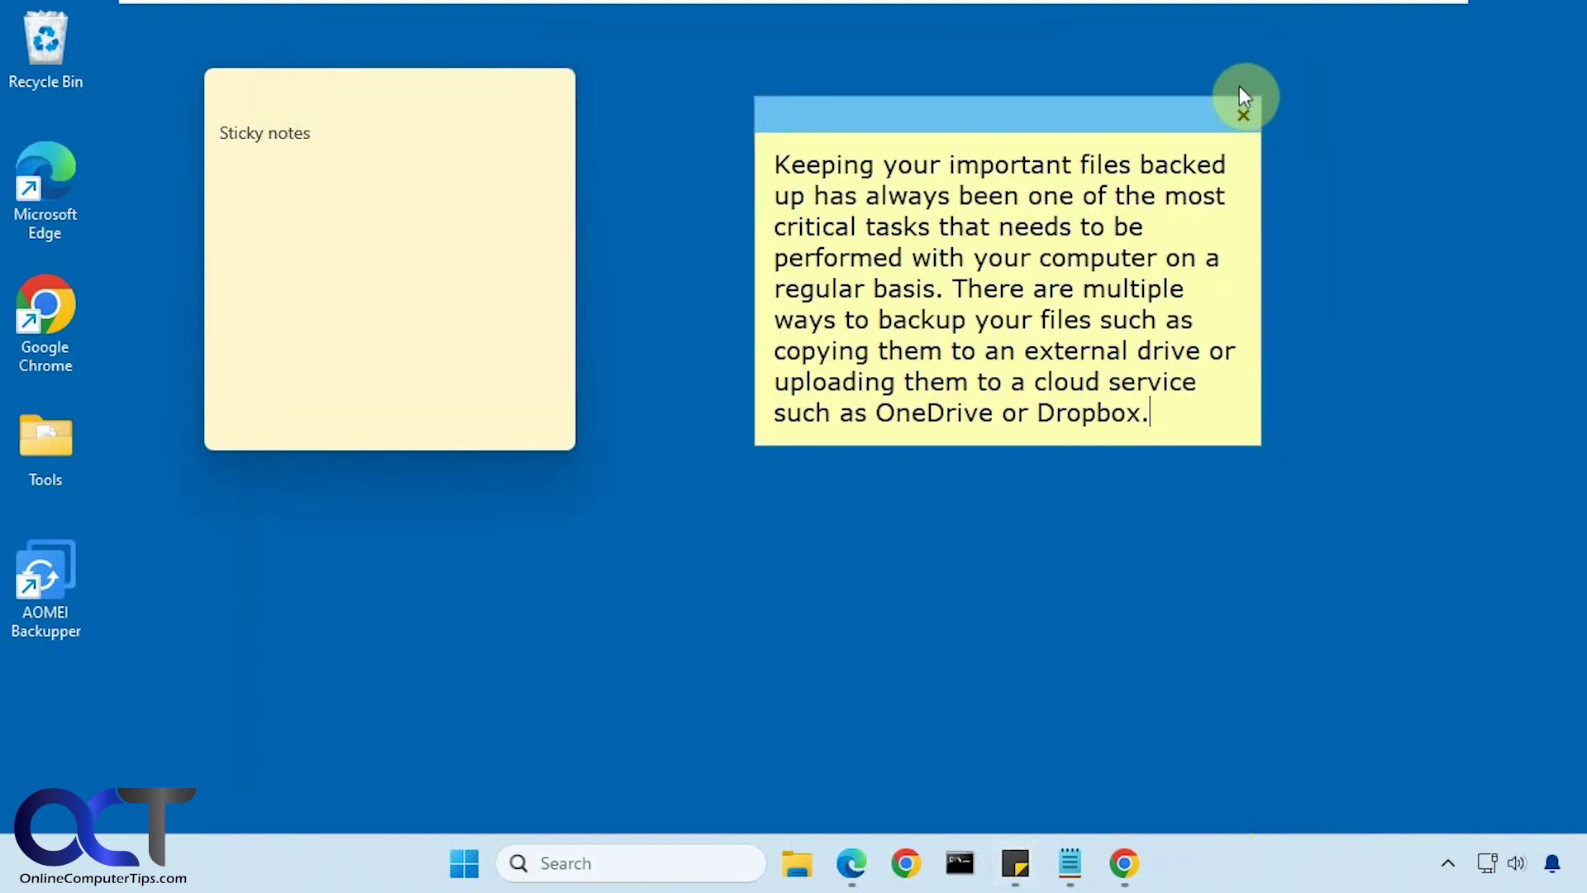
Open the Stickies settings from the tray icon's program menu.
left_click(1449, 865)
right_click(1401, 739)
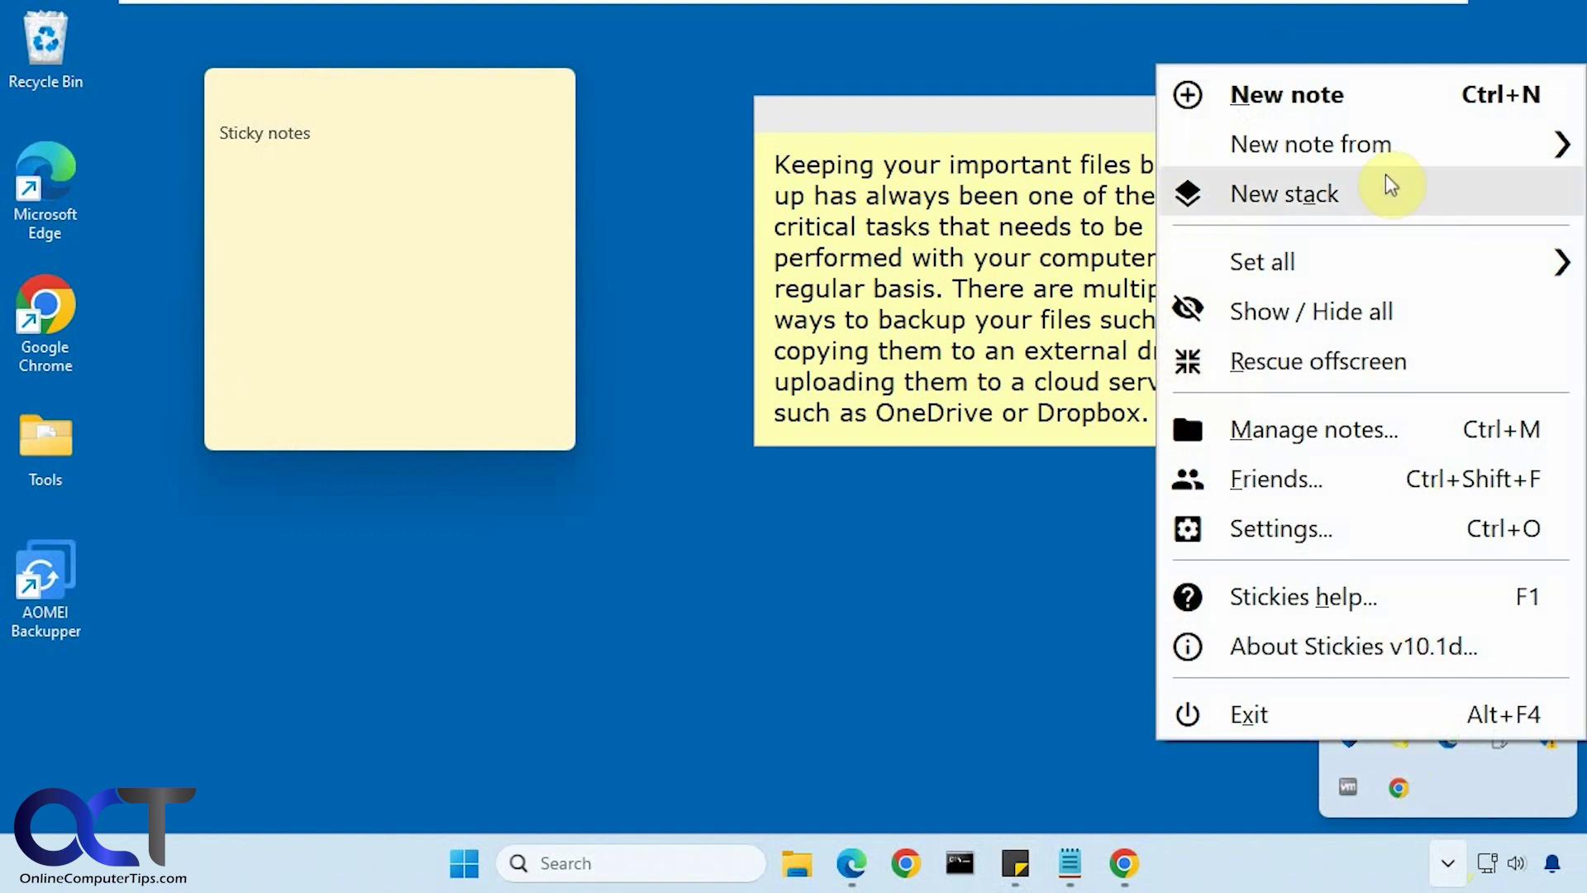
mouse_move(1376, 145)
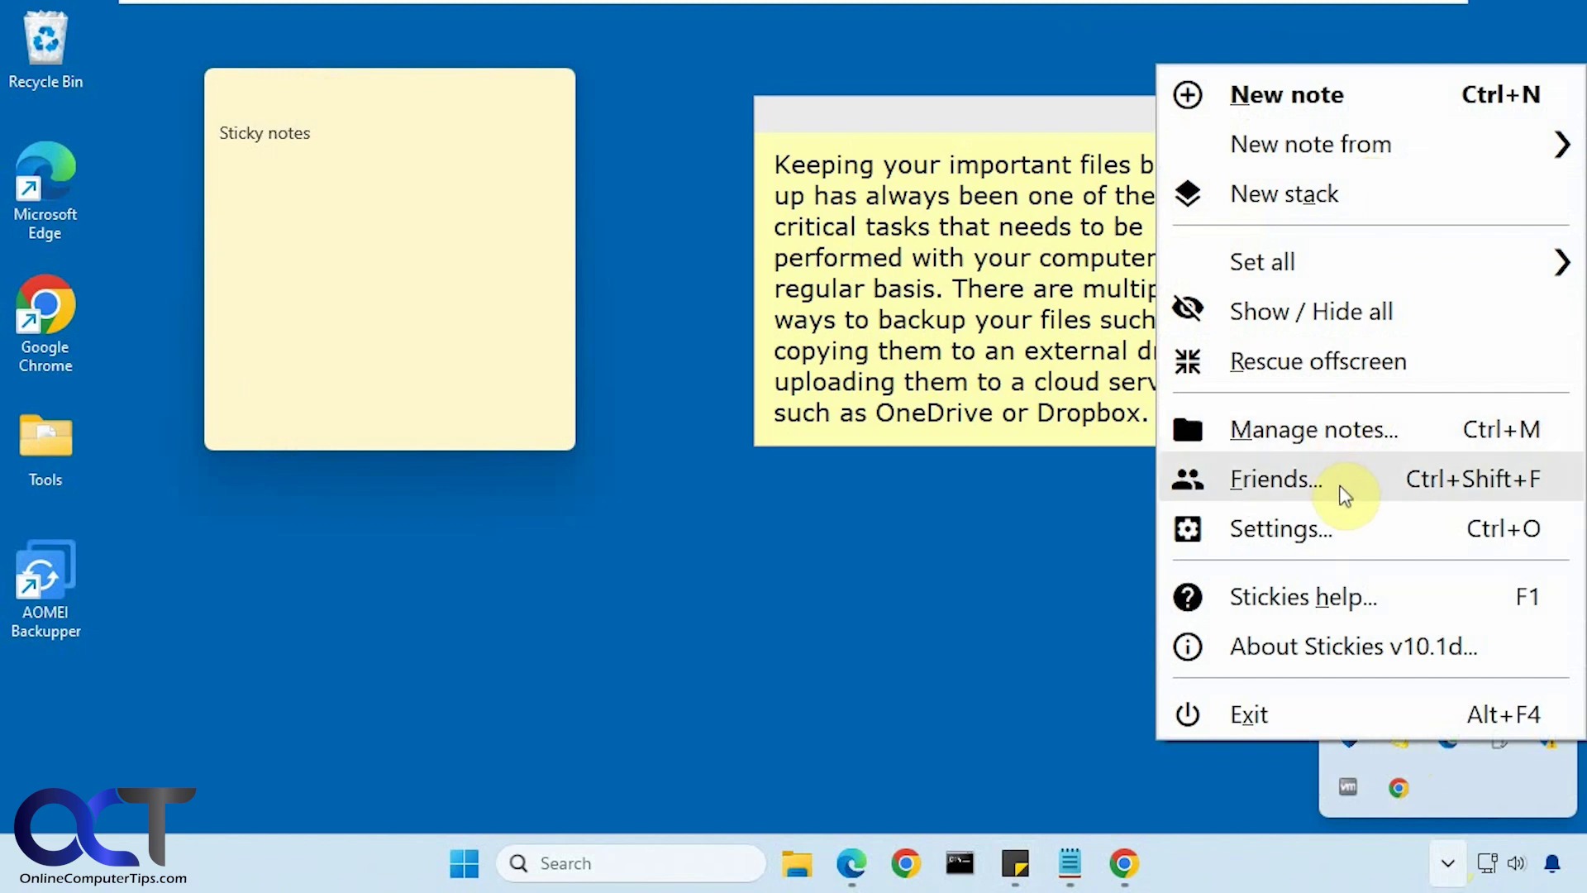
left_click(1342, 530)
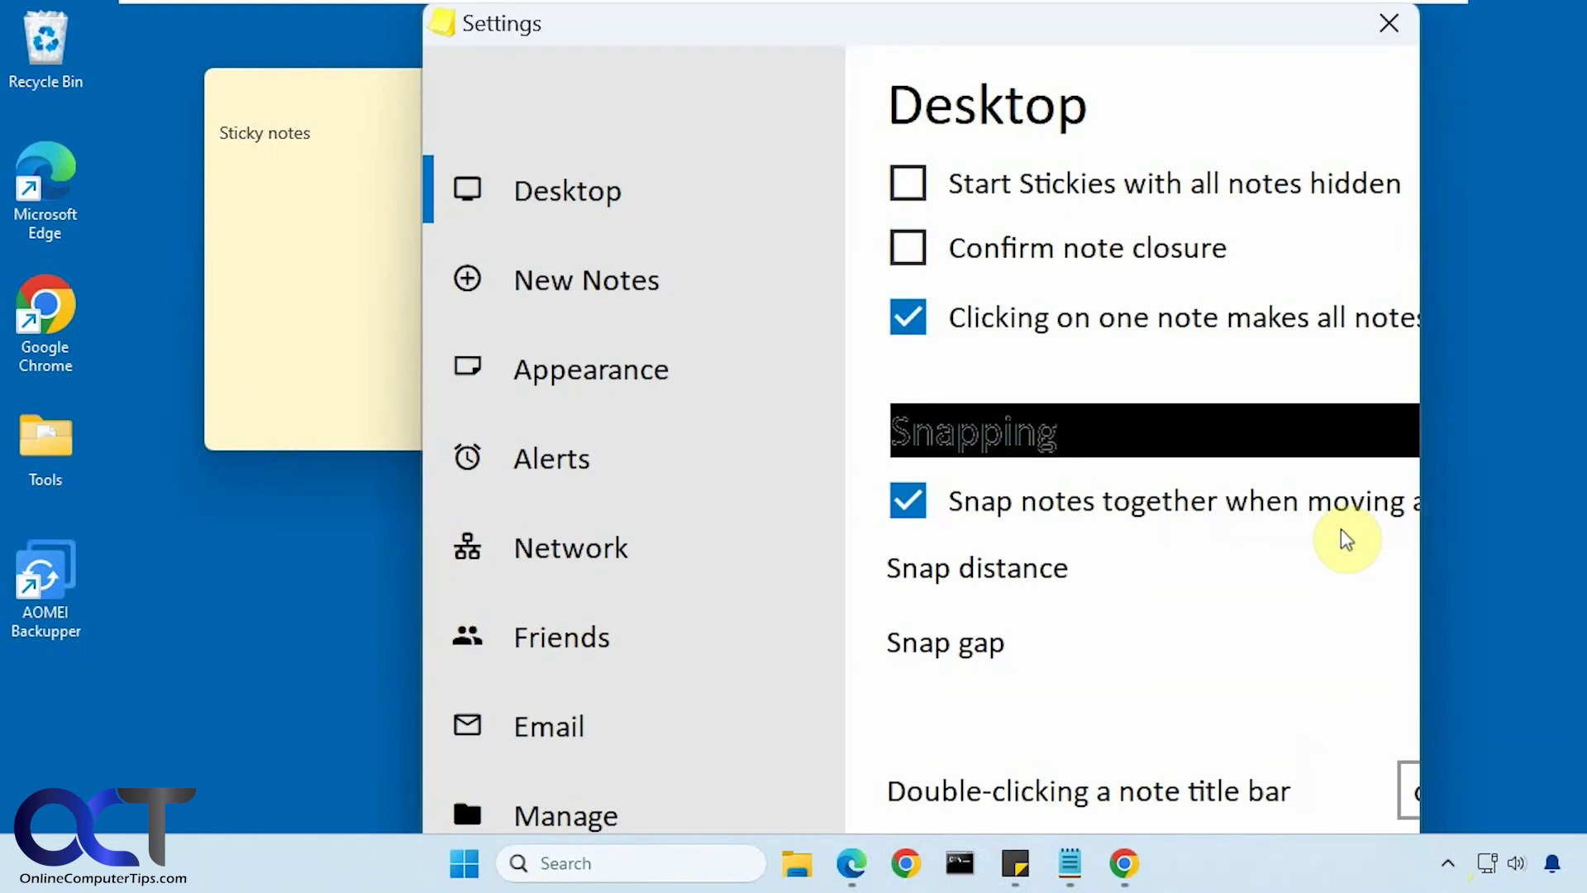
Browse the New Notes, Appearance, Alerts and Network settings pages.
left_click(627, 251)
scroll(1272, 453, "down", 3)
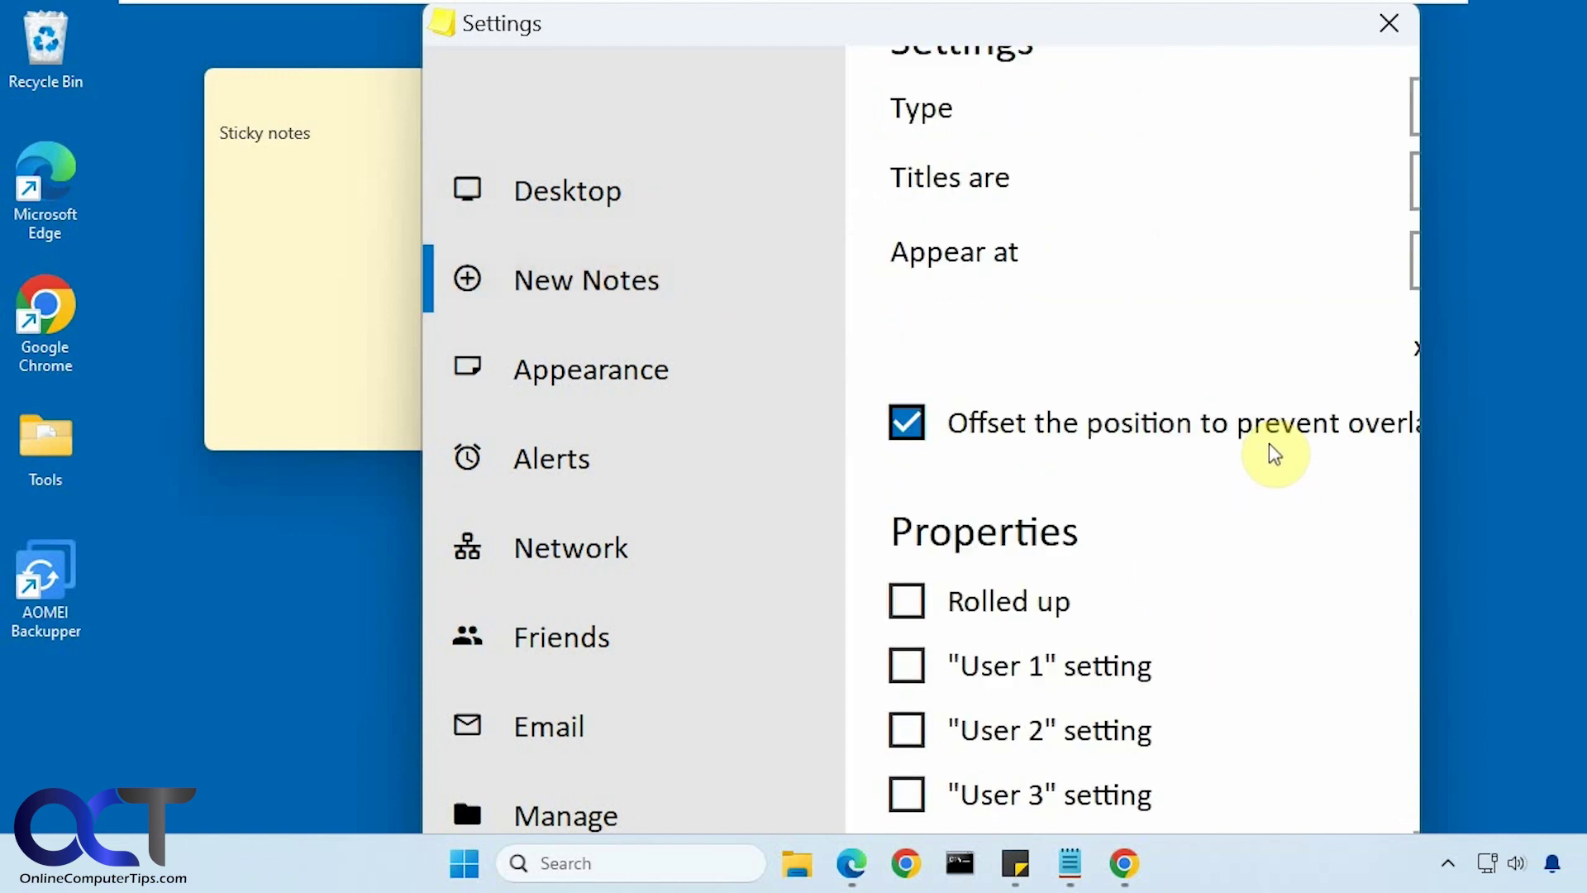
scroll(1271, 453, "down", 3)
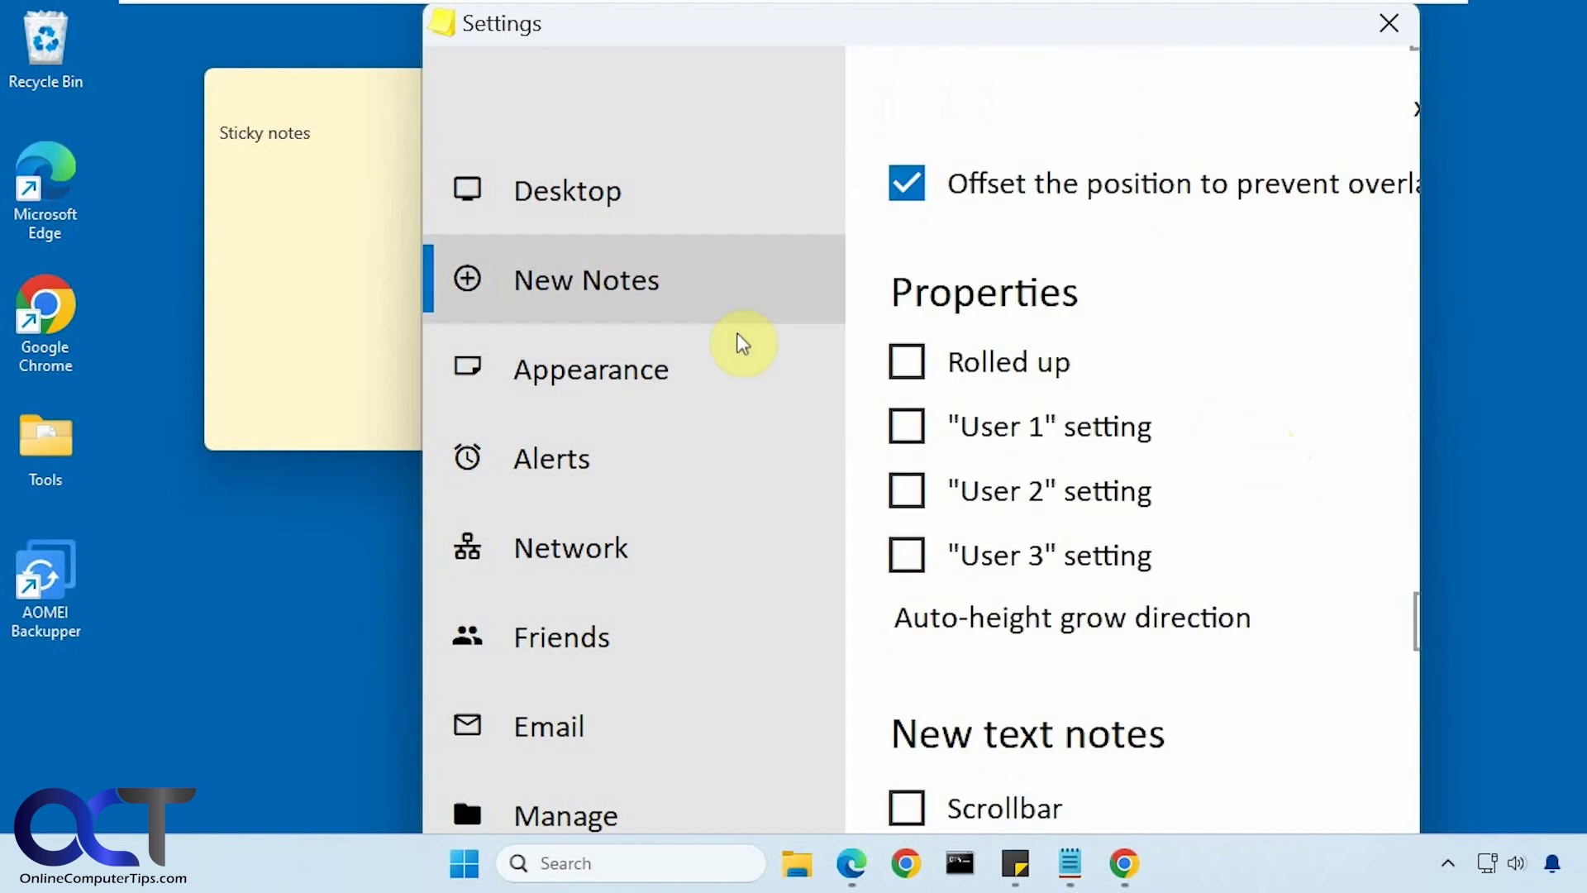
left_click(680, 368)
scroll(1040, 438, "down", 1)
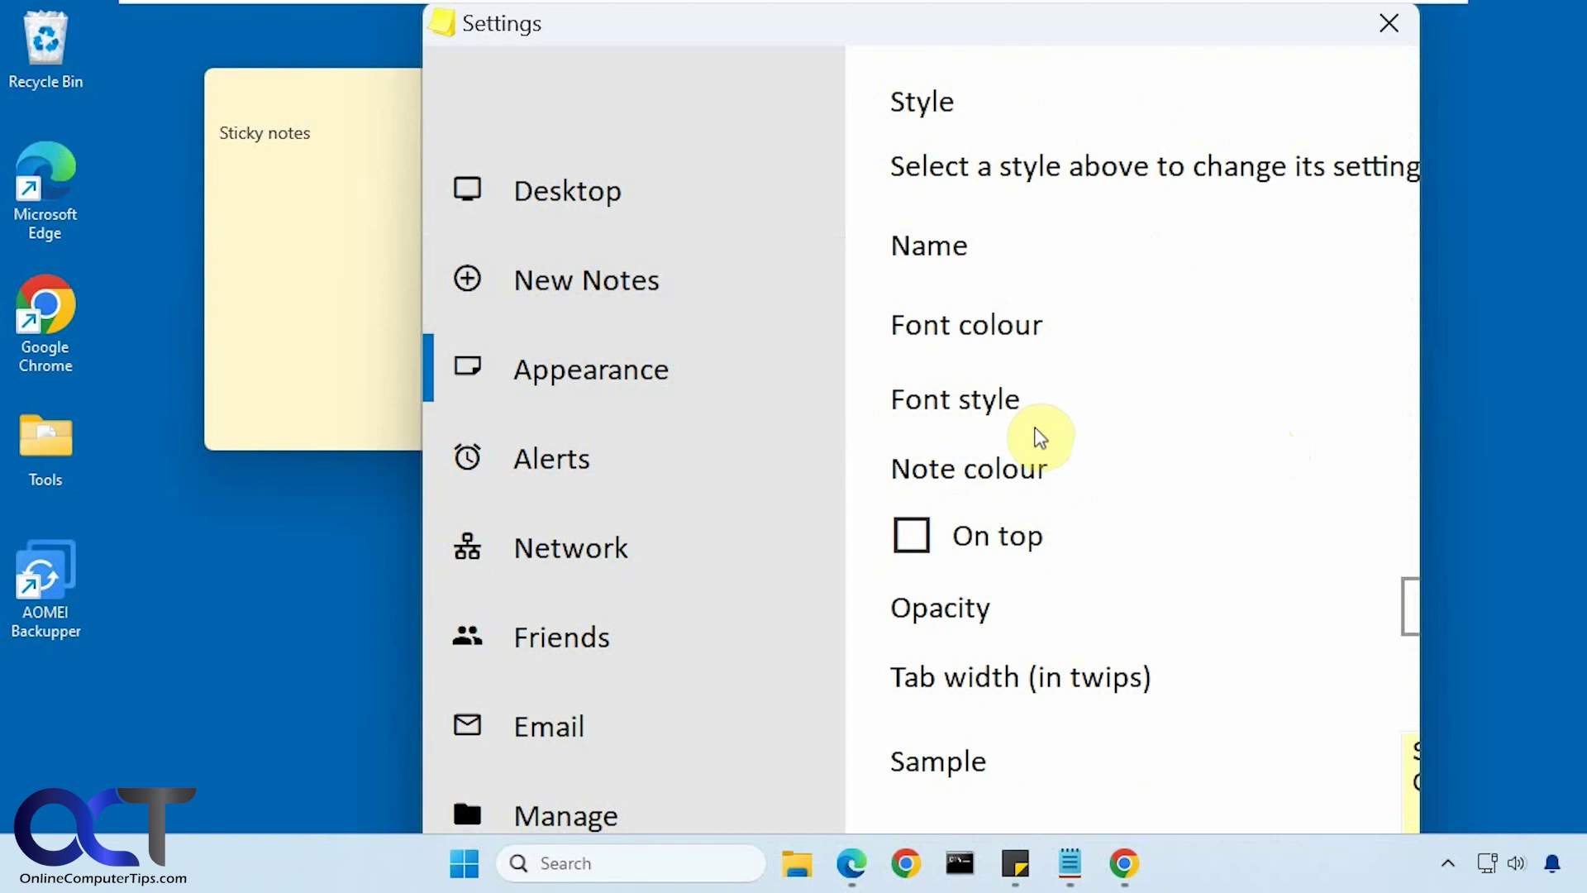
left_click(709, 450)
left_click(652, 547)
Browse the Friends and Email pages, then view the Manage page's list and encryption options.
scroll(967, 532, "down", 1)
scroll(967, 531, "down", 1)
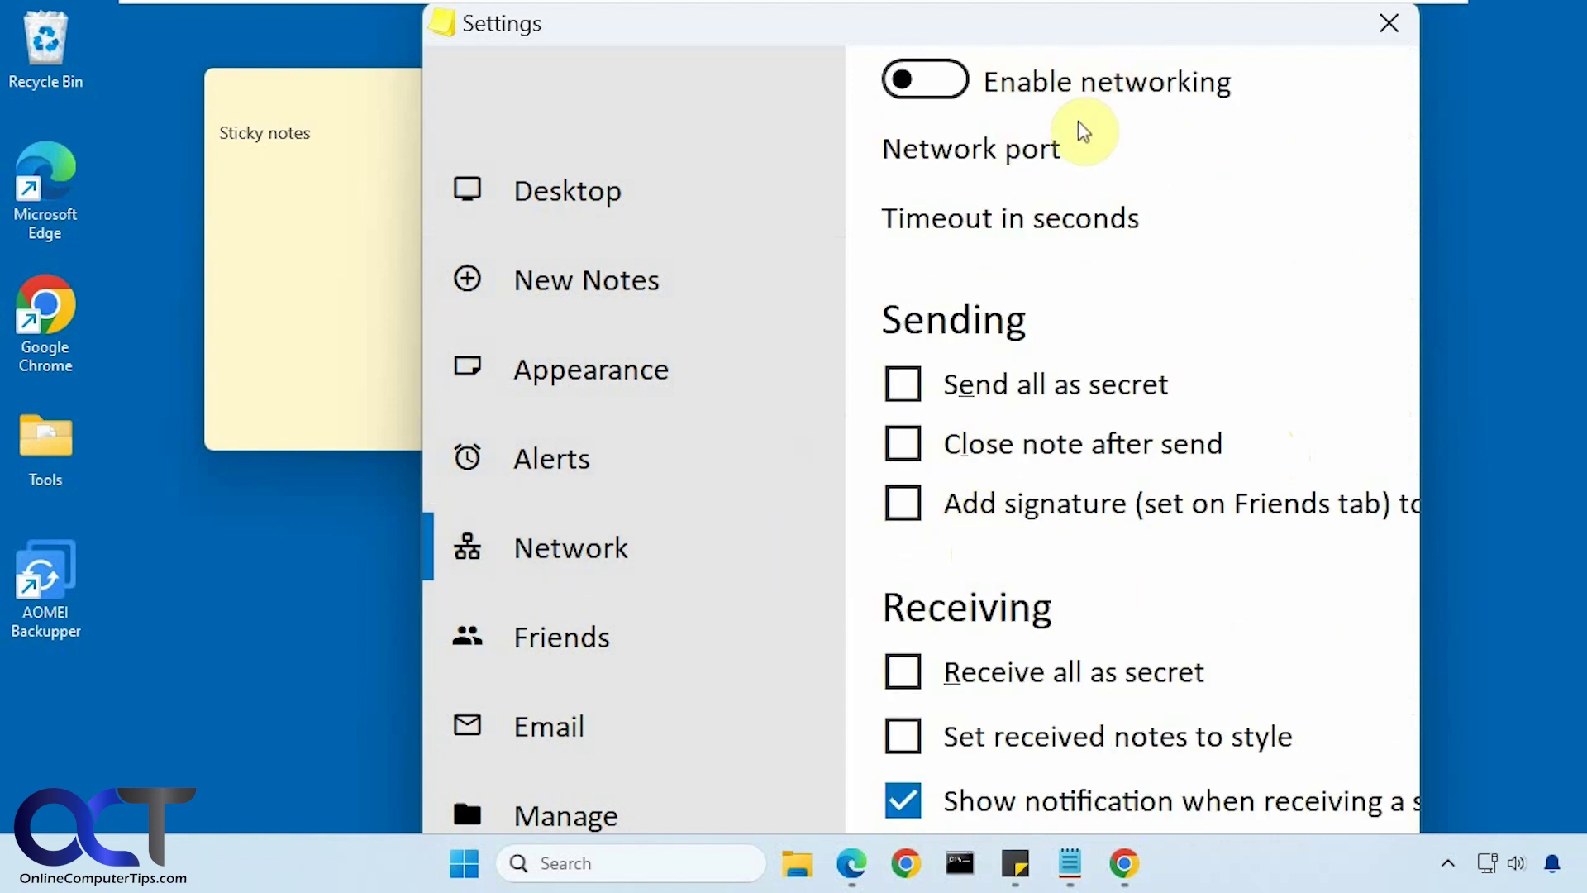
left_click(616, 653)
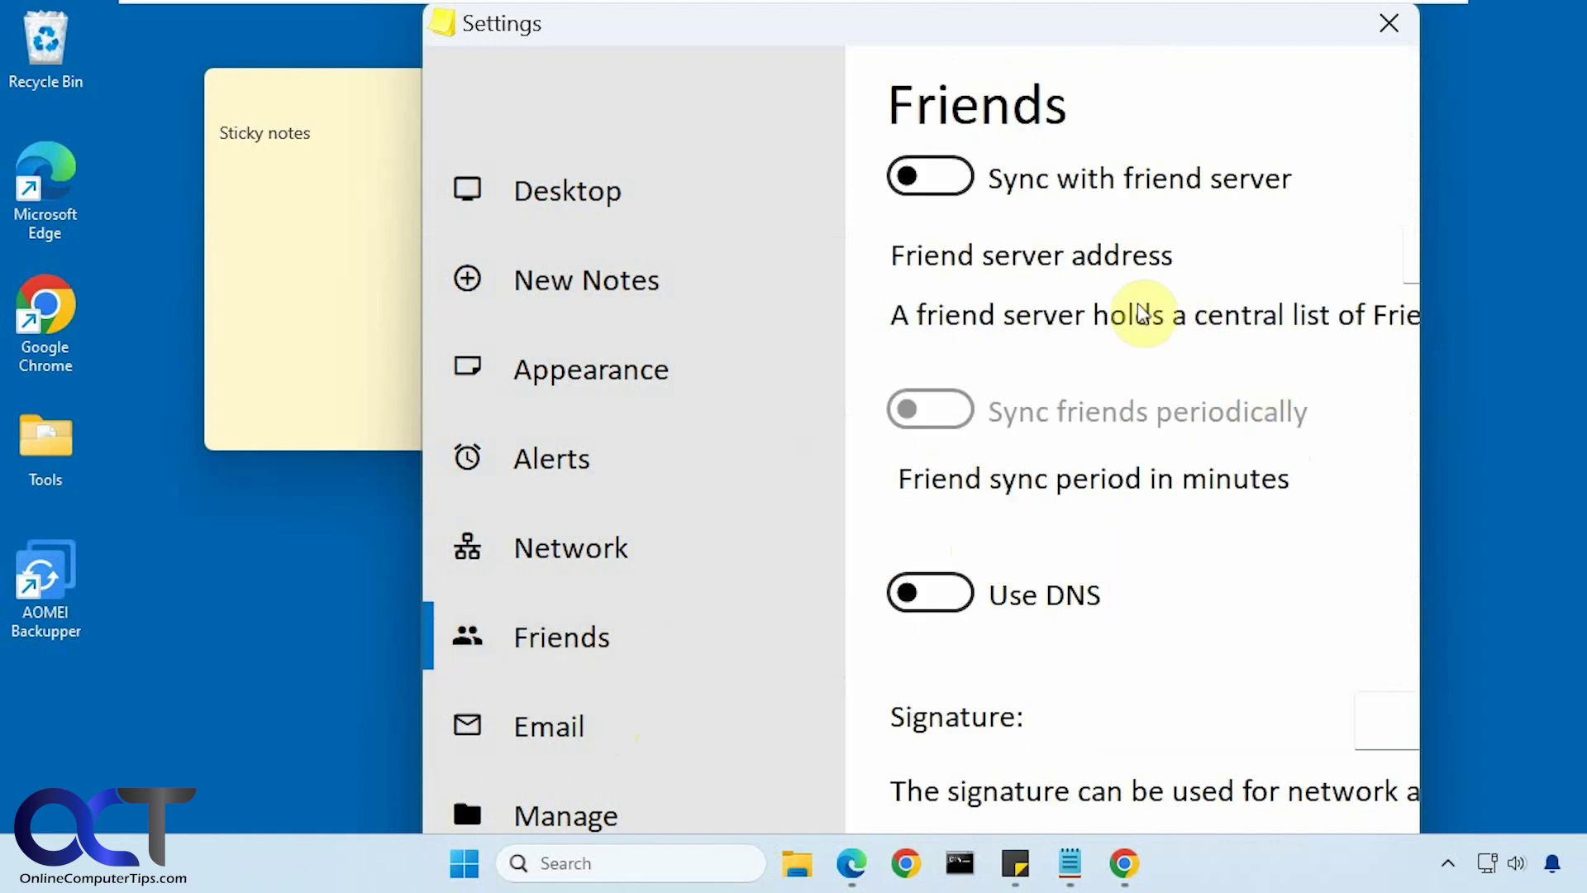
left_click(705, 728)
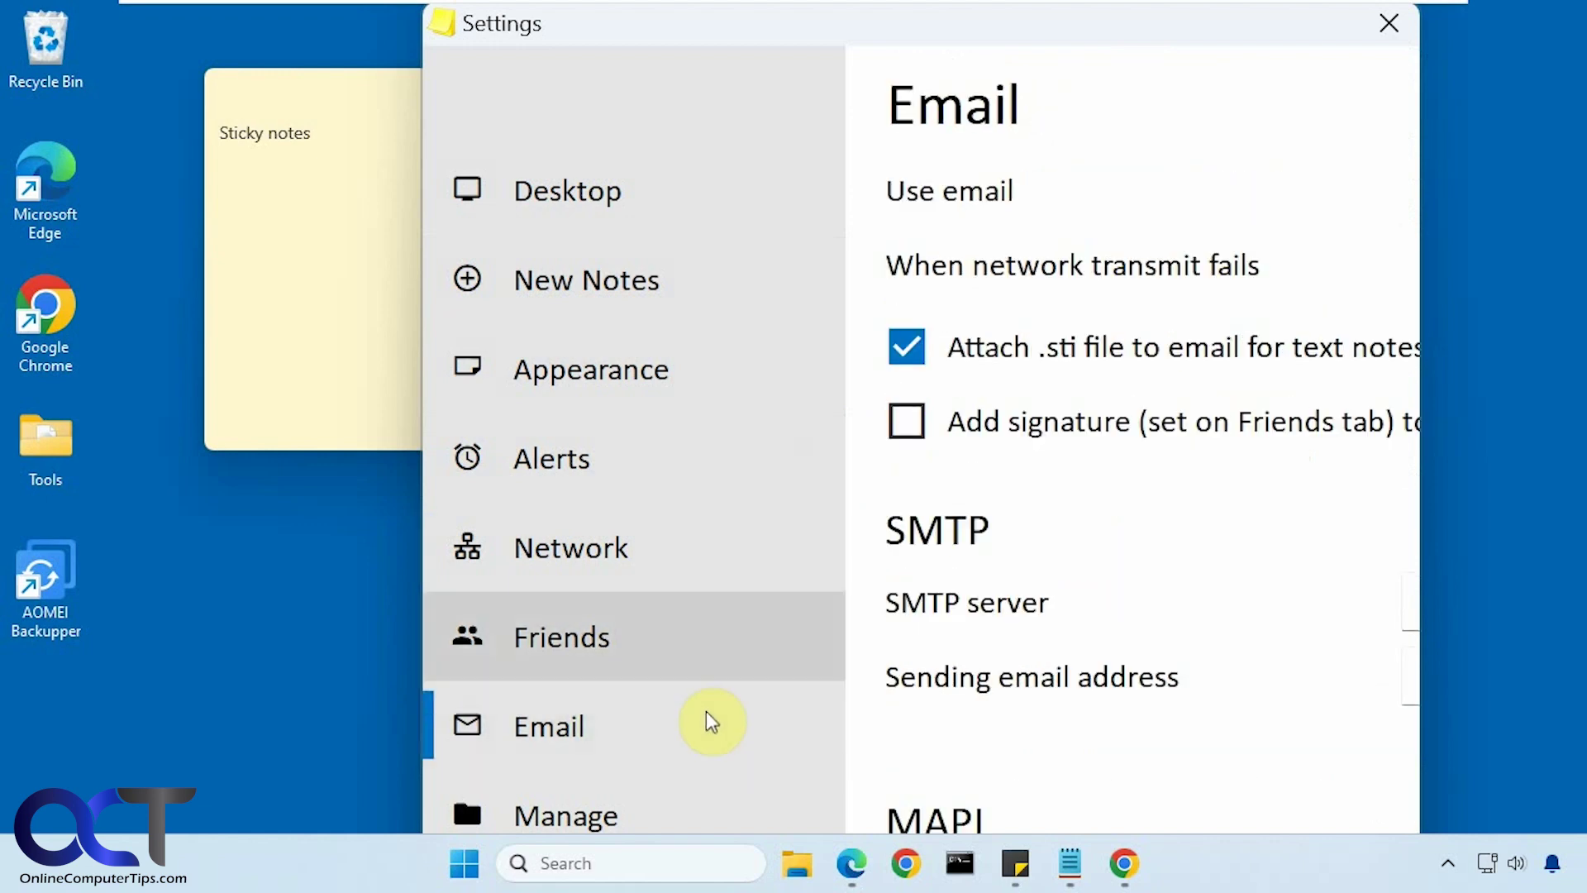
left_click(646, 807)
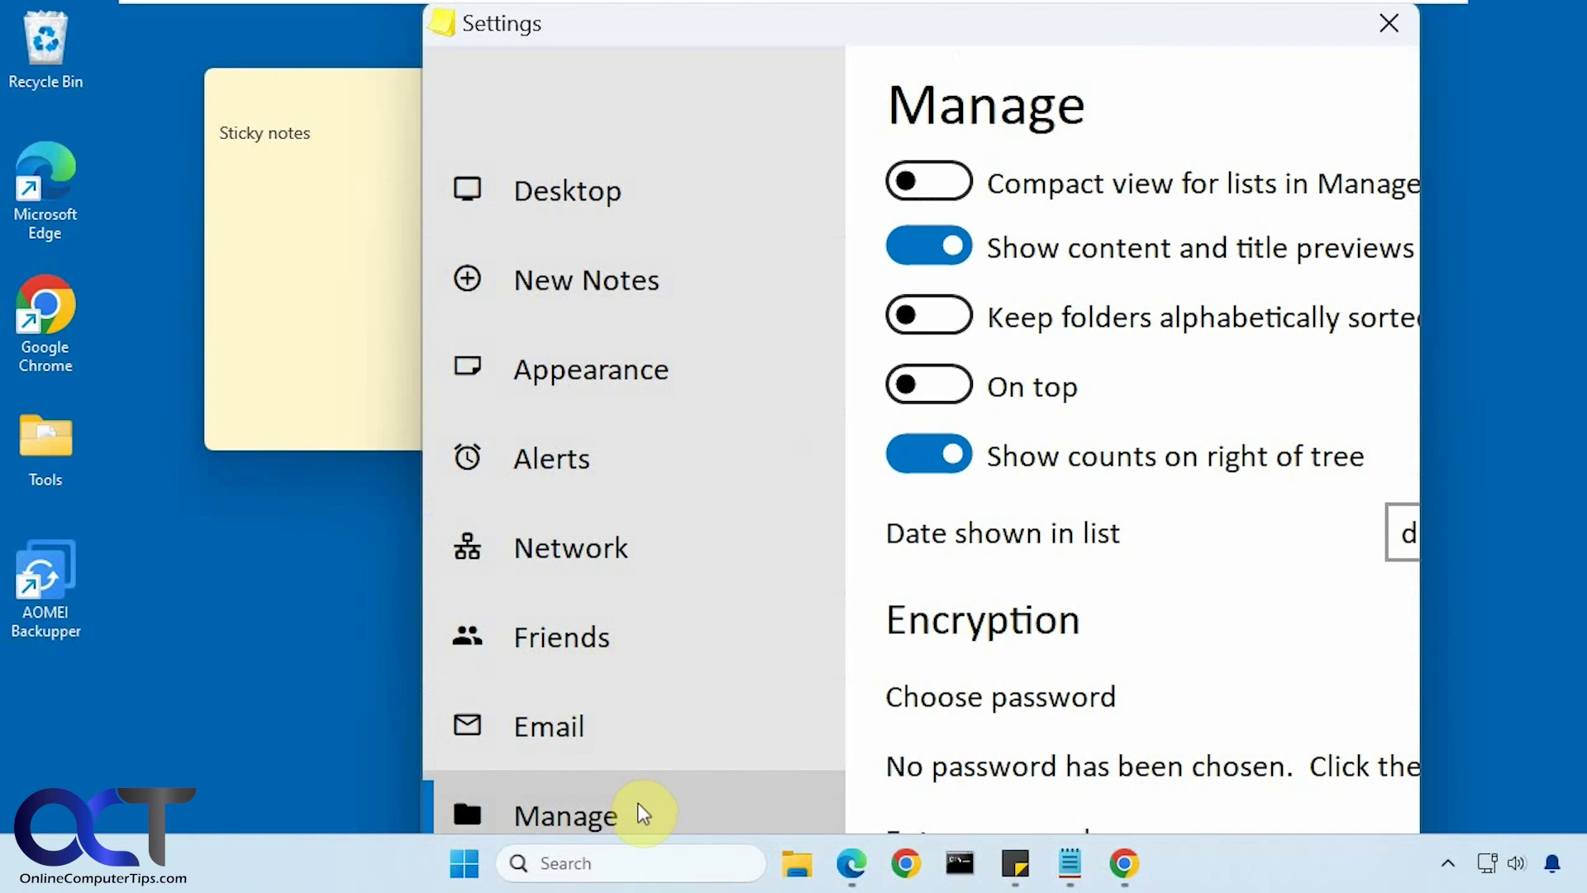
scroll(1092, 570, "down", 3)
scroll(1079, 578, "up", 1)
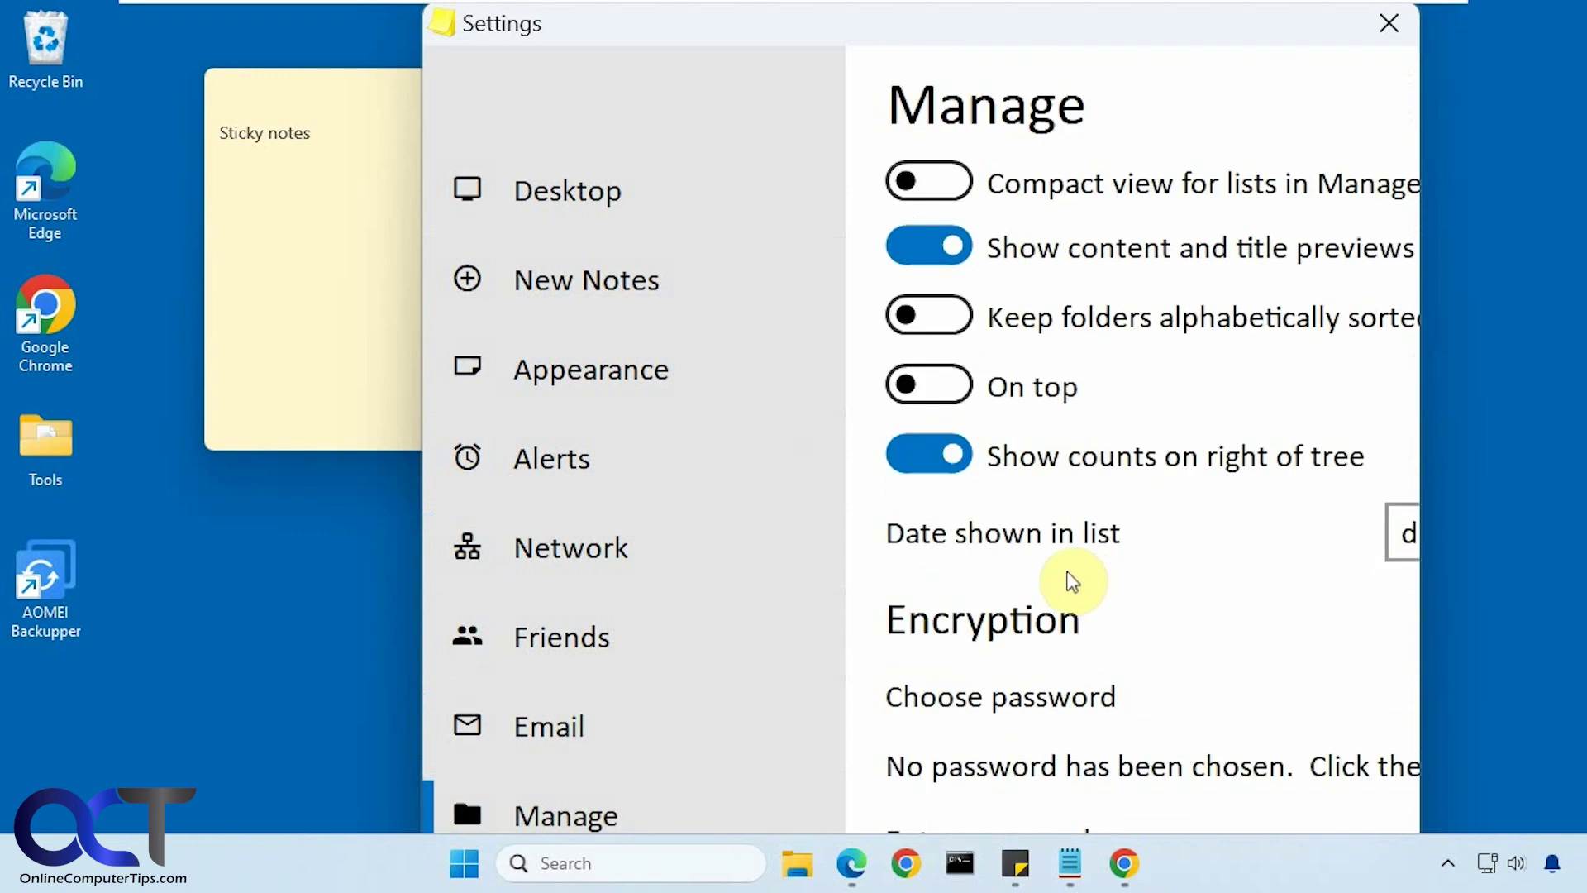
scroll(860, 489, "down", 1)
scroll(1186, 475, "up", 2)
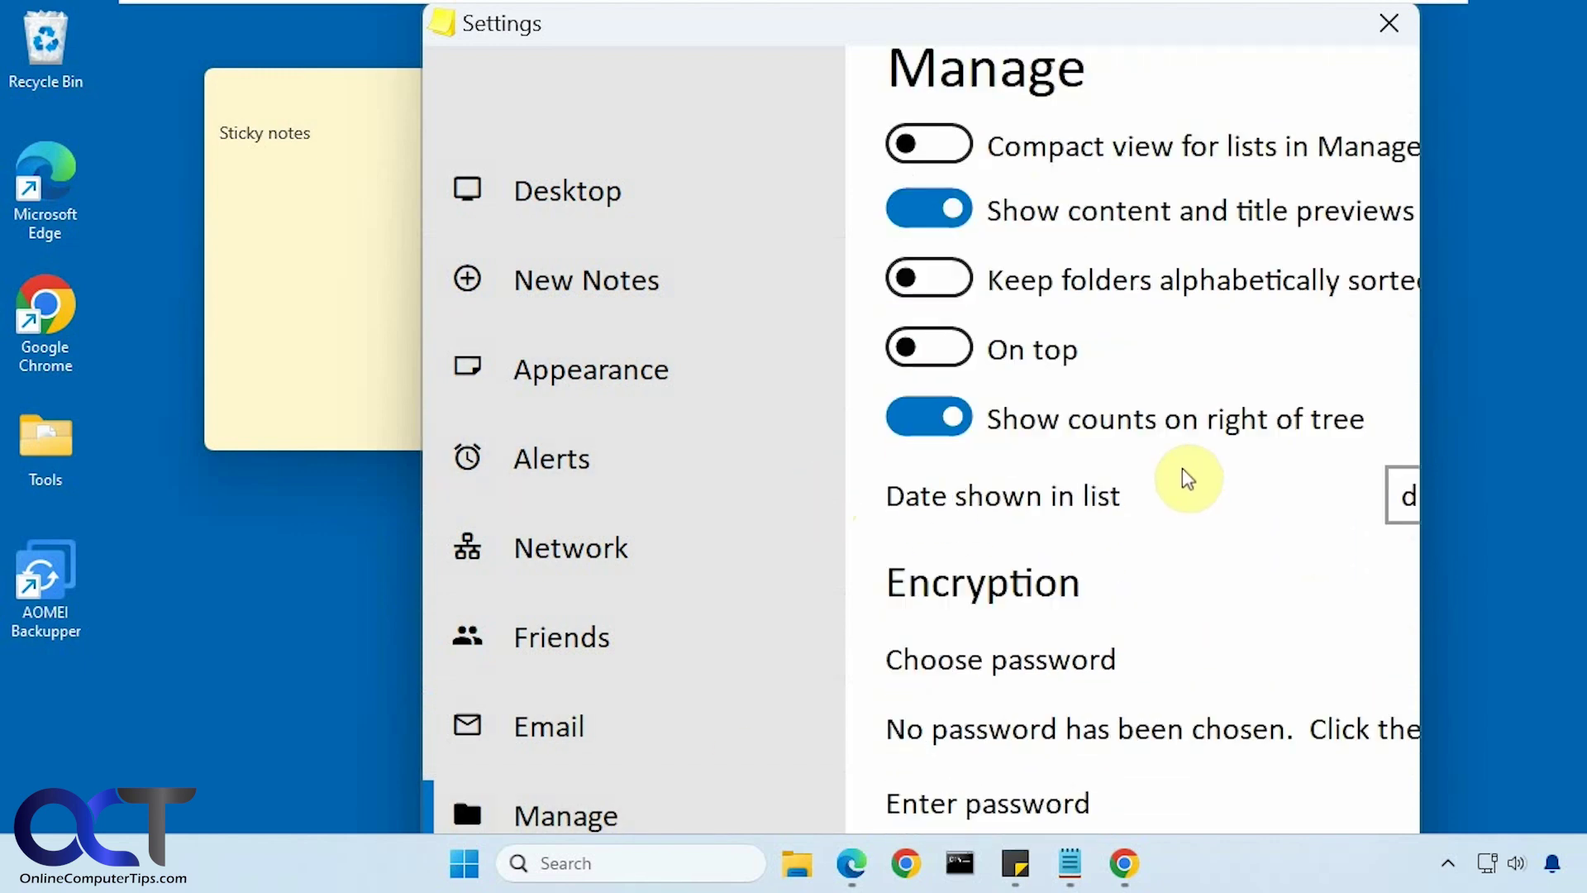
Close the settings, create an empty note and discard it, returning to the desktop.
left_click(1389, 25)
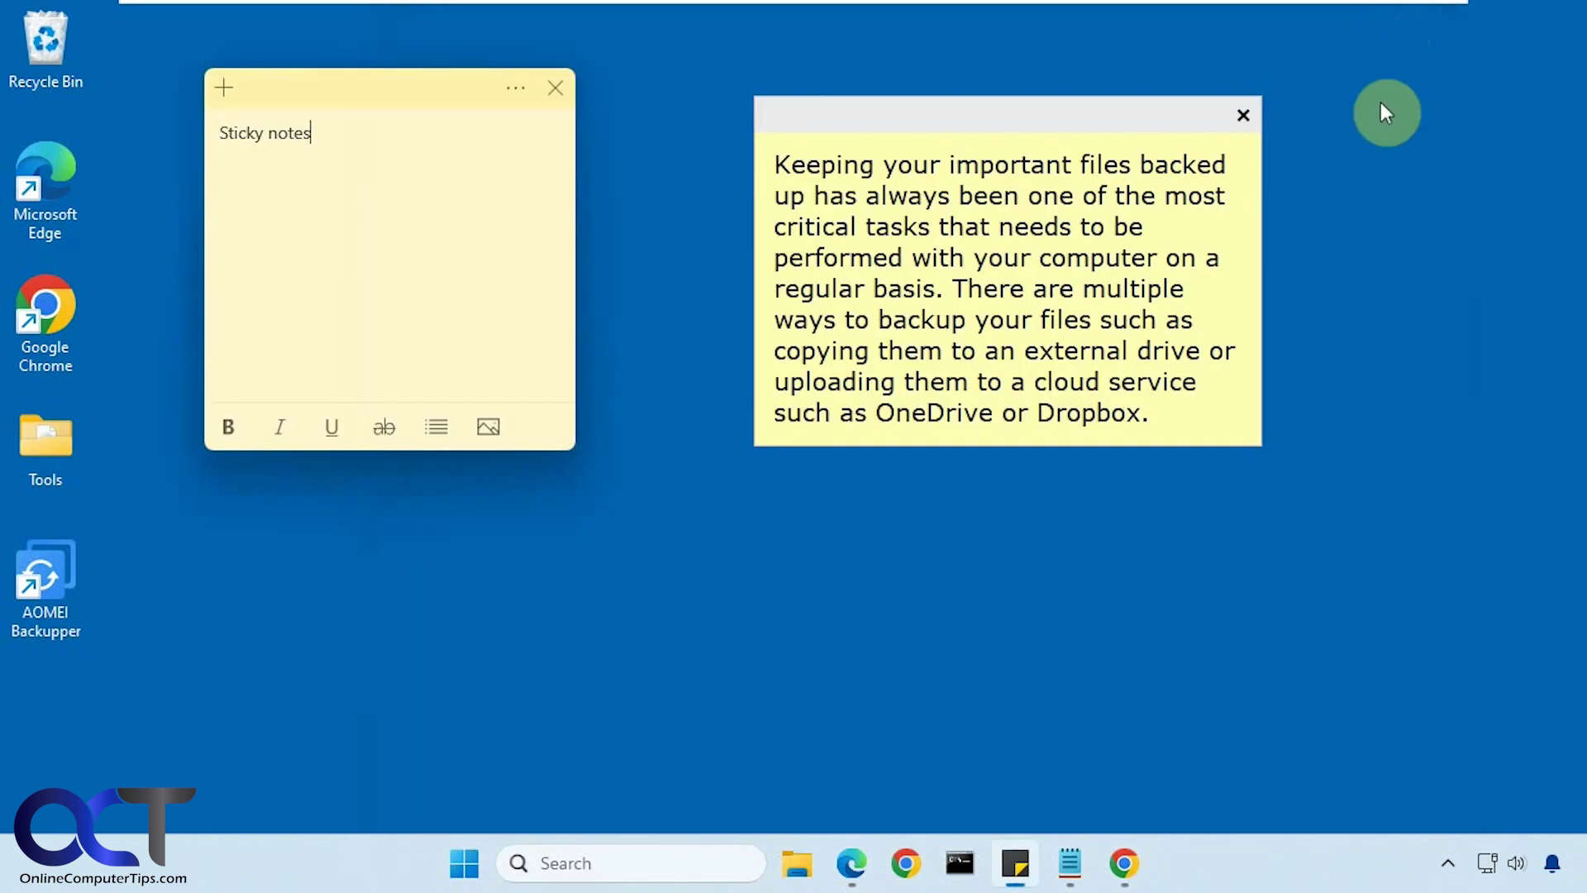
left_click(1449, 860)
right_click(1397, 739)
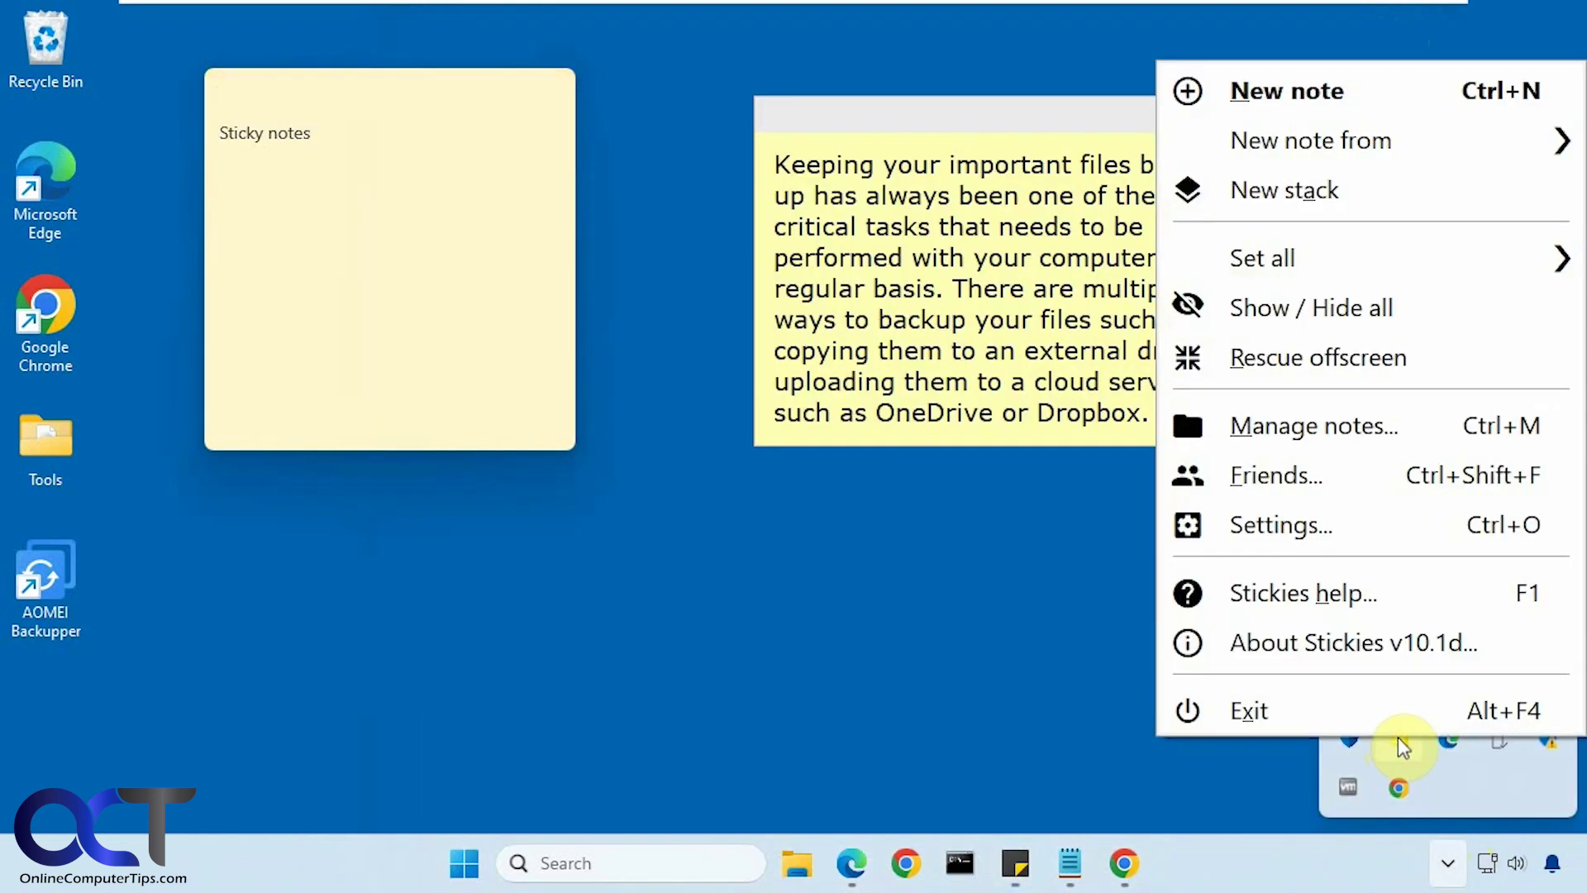
left_click(1313, 93)
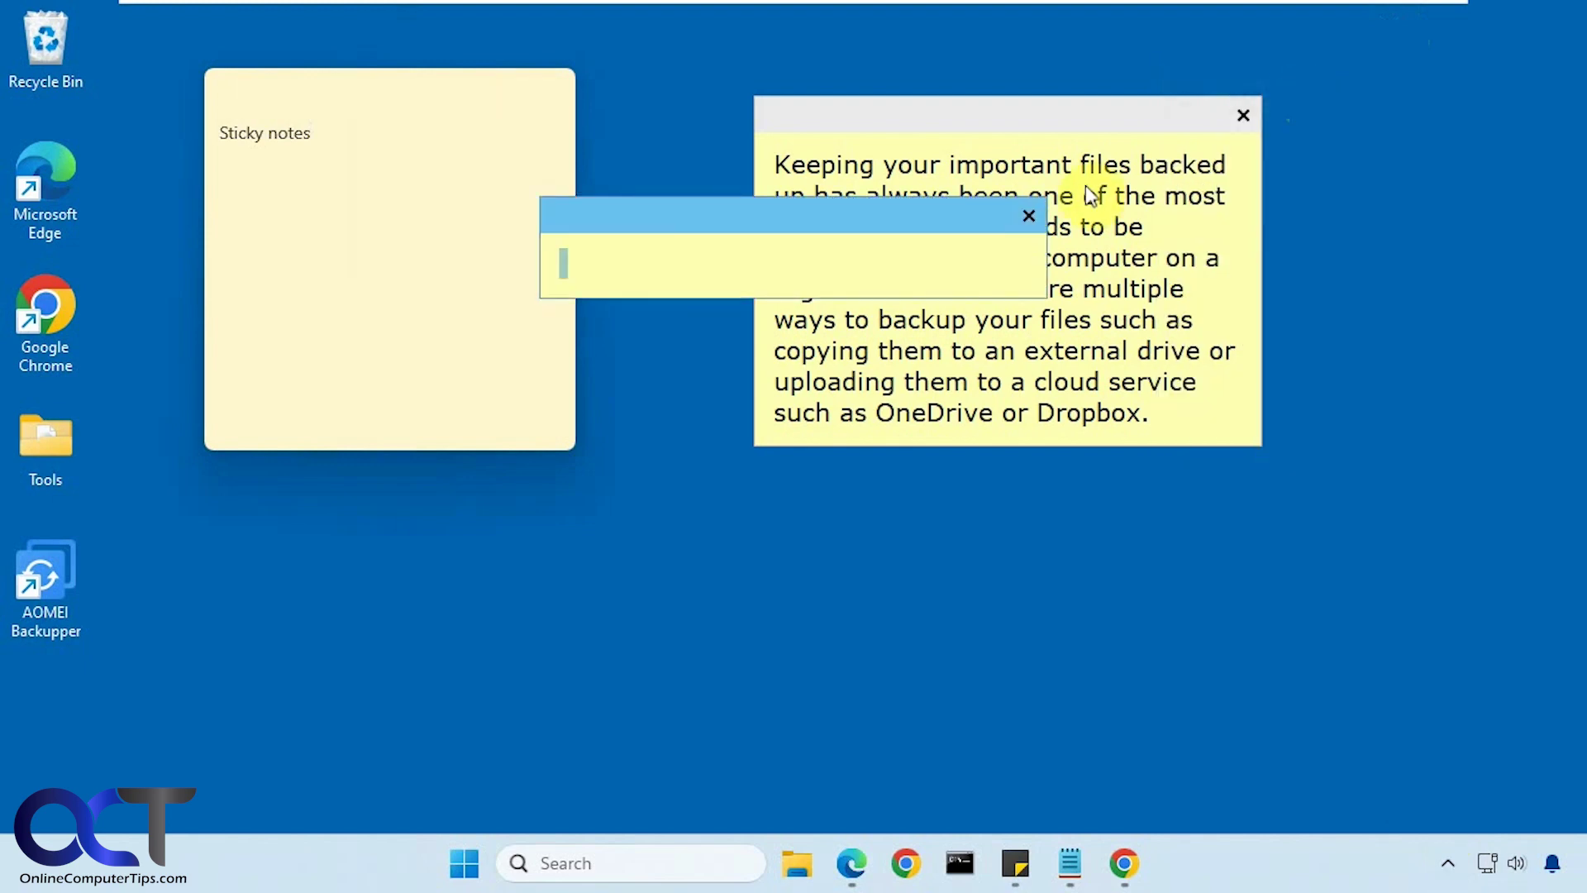
left_click(1025, 225)
left_click(1471, 769)
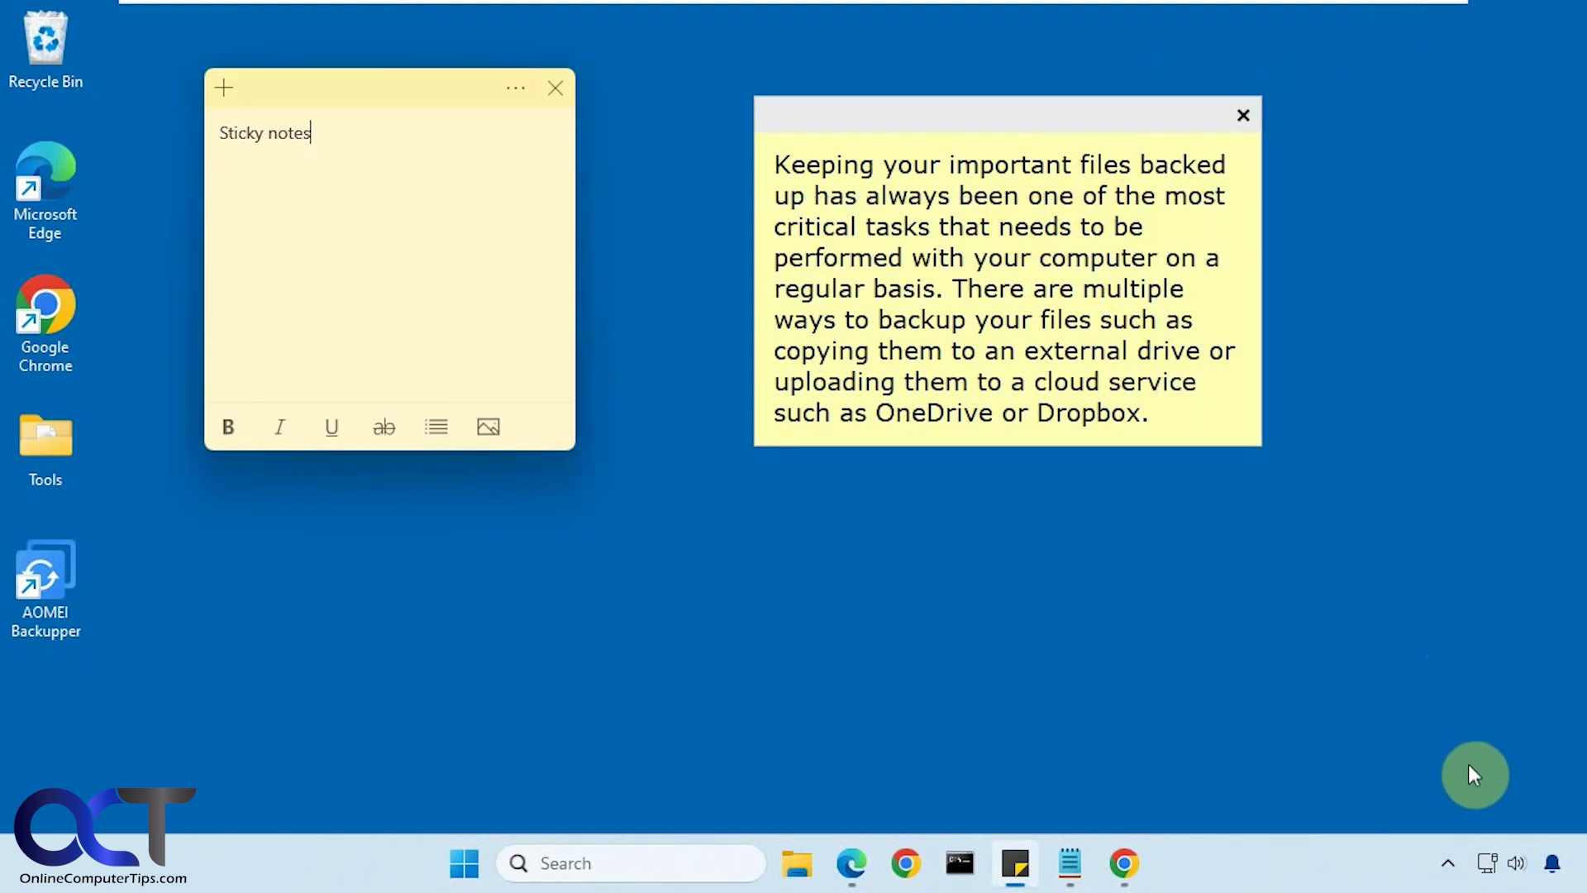
Copy the two paragraphs about synchronizing files from the Edge article.
left_click(851, 863)
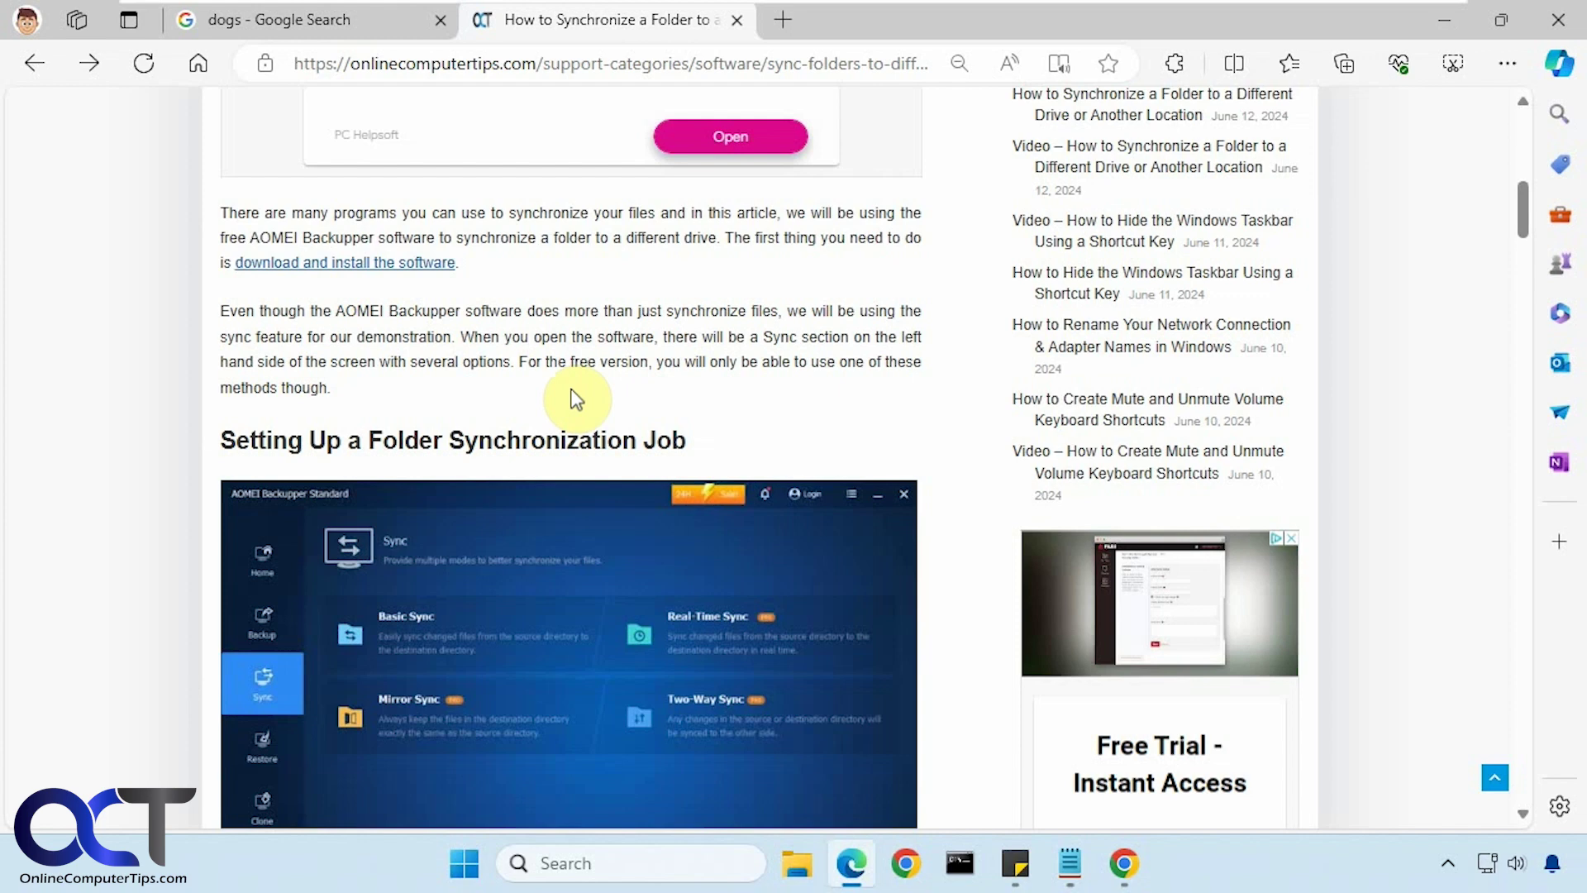
left_click_drag(369, 408, 222, 218)
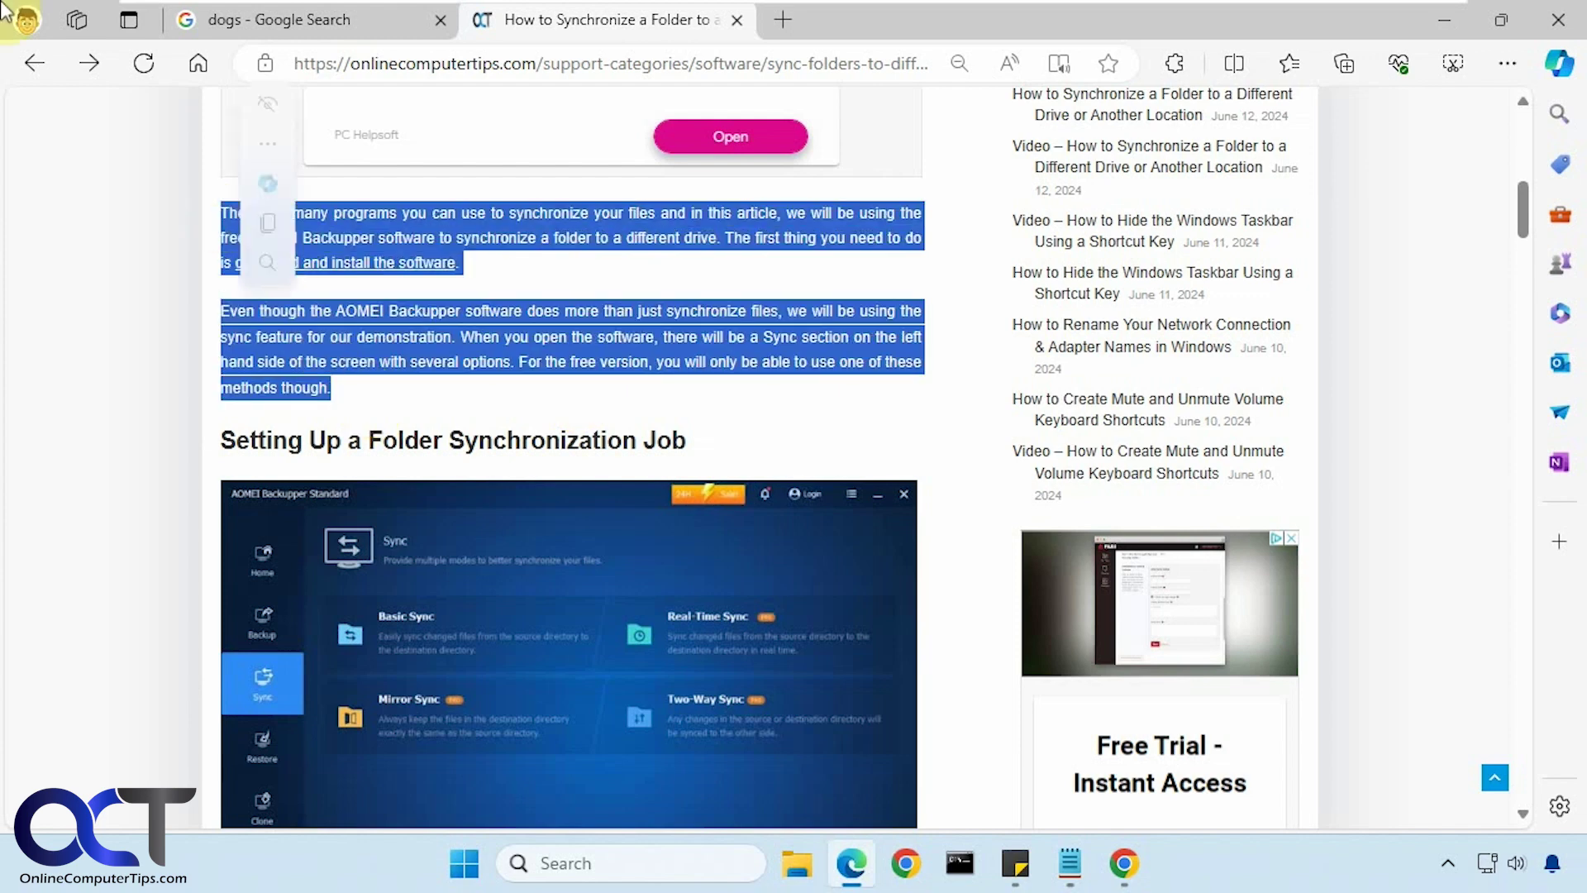
key("ctrl+c")
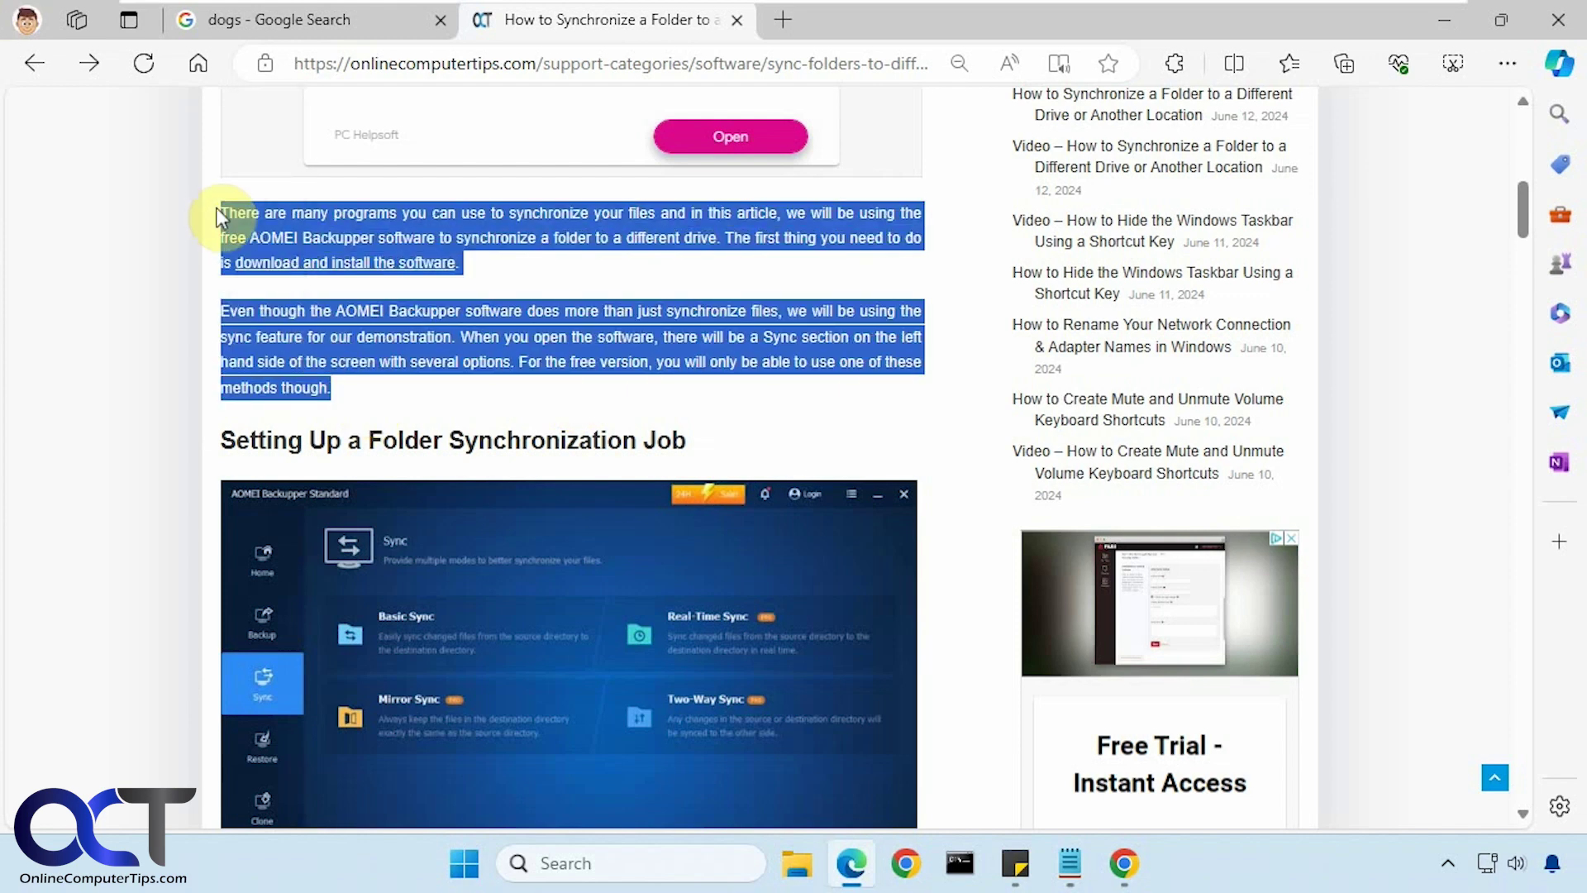
left_click(1430, 17)
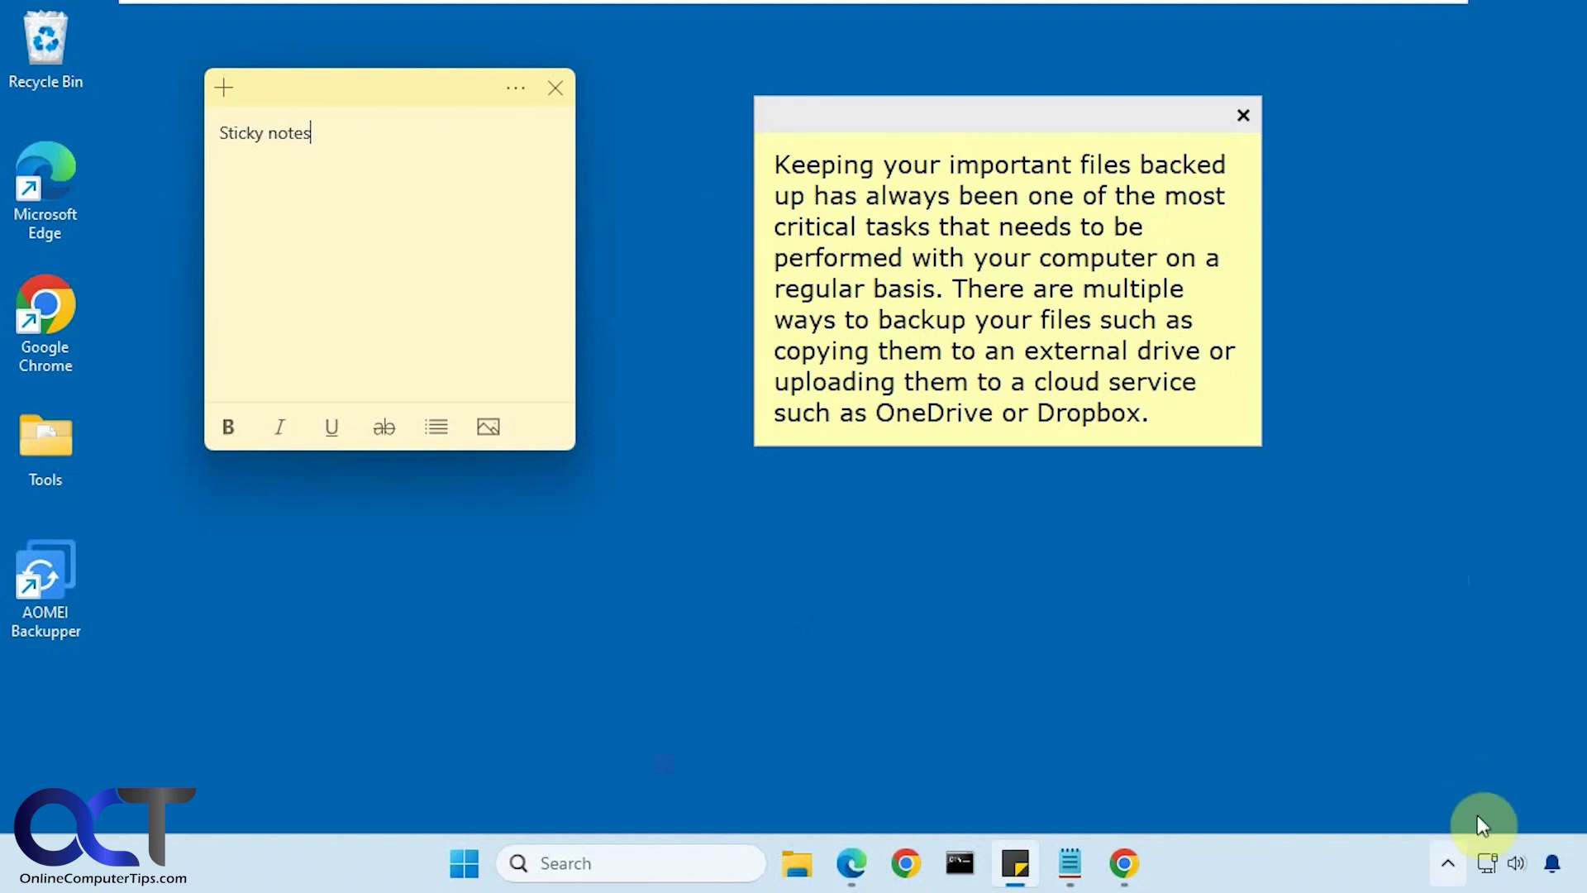
Create a new Stickies note from the copied clipboard text.
left_click(1448, 863)
right_click(1402, 744)
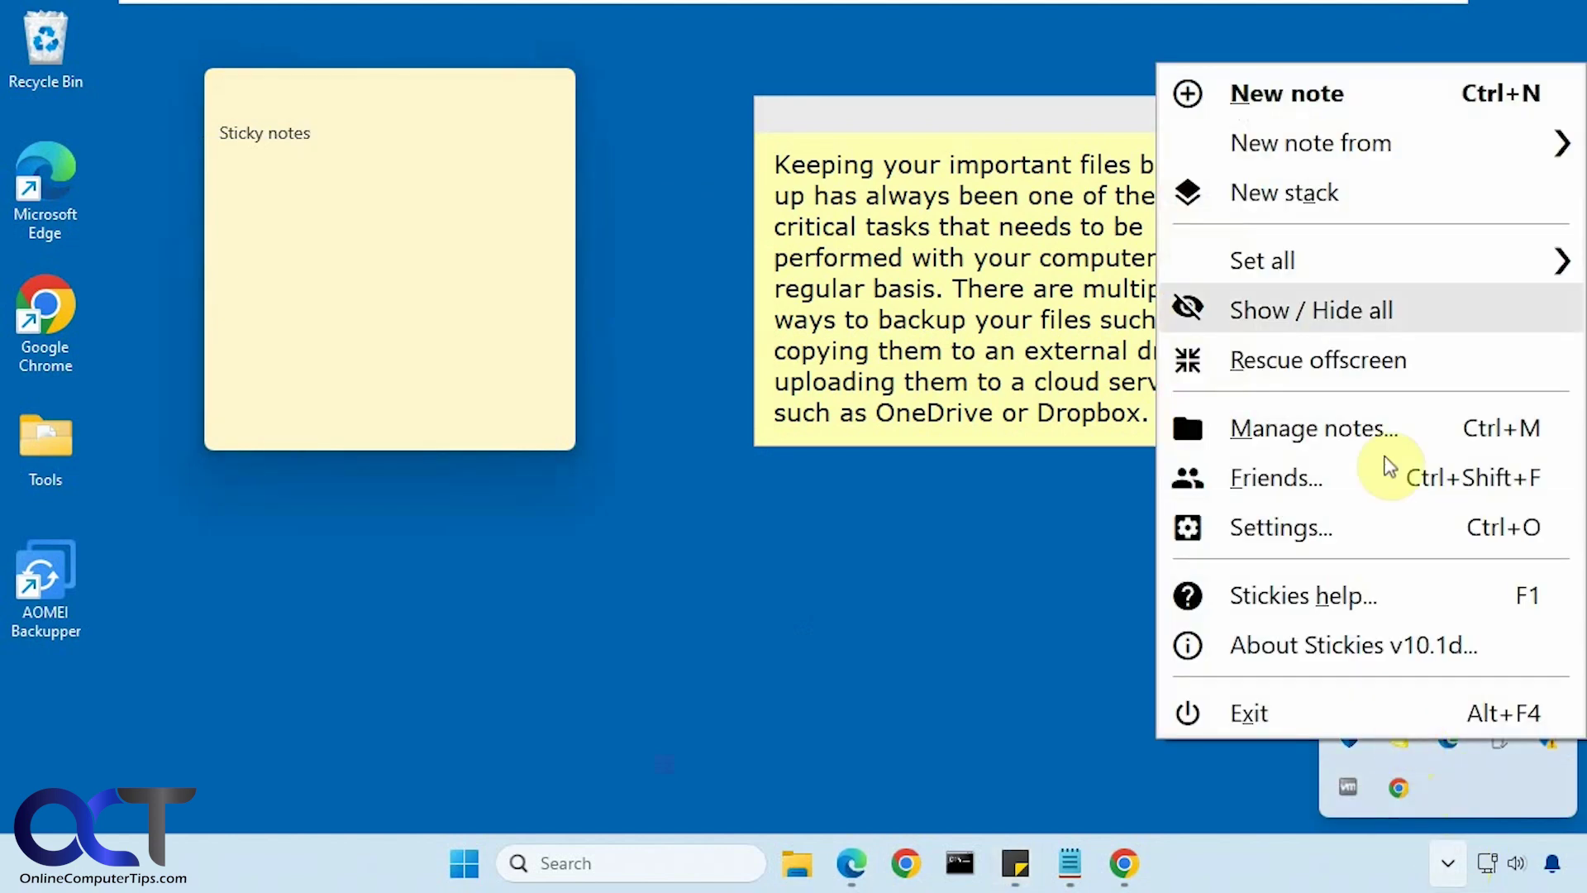
mouse_move(1414, 174)
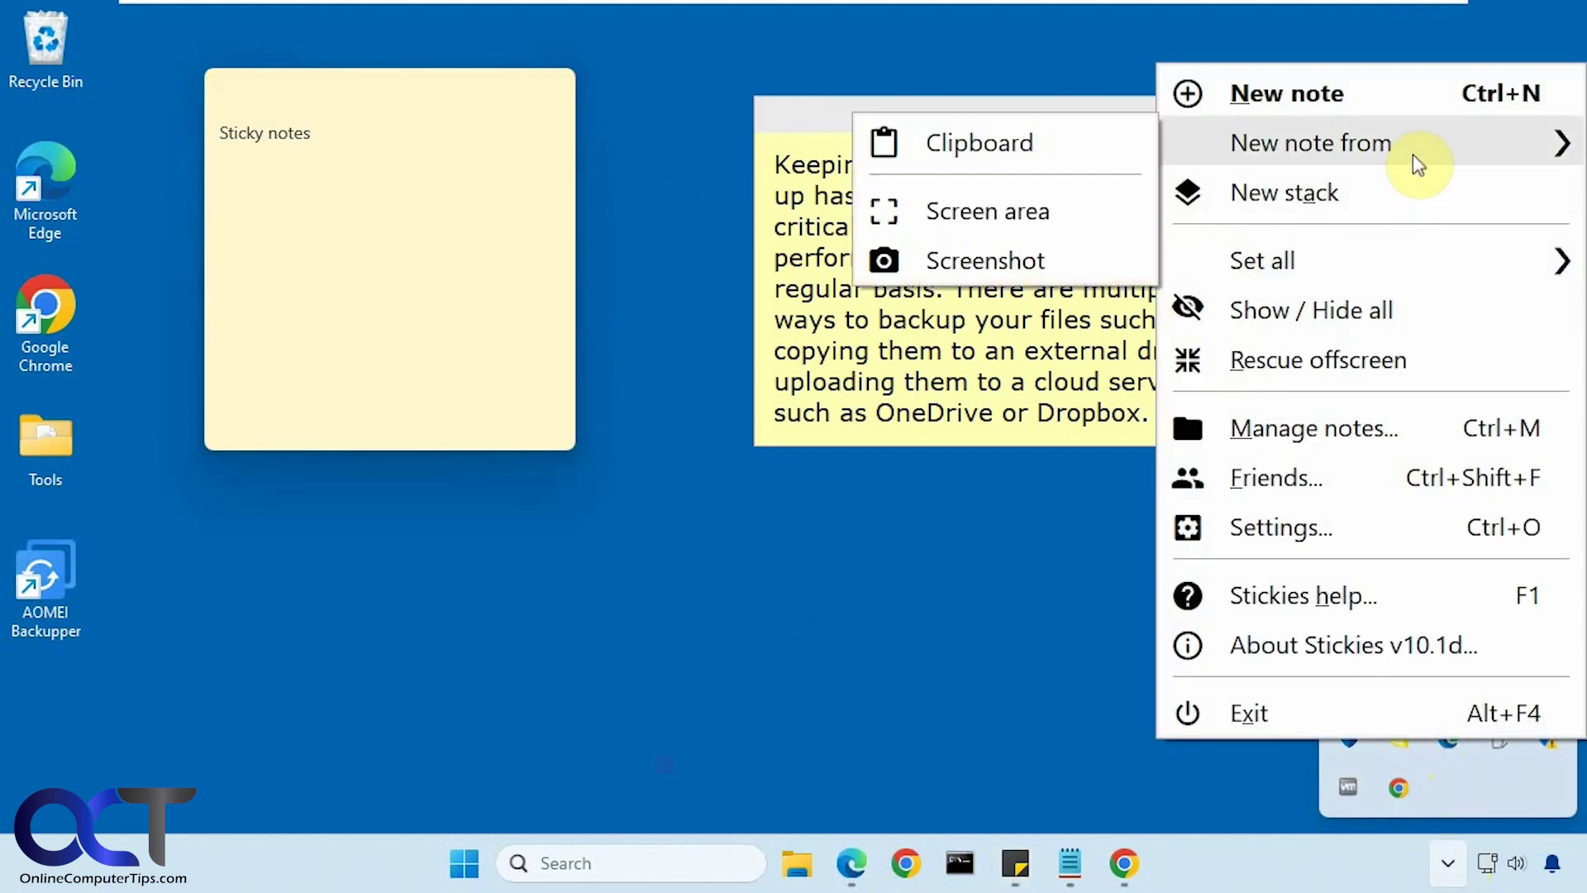
left_click(1044, 140)
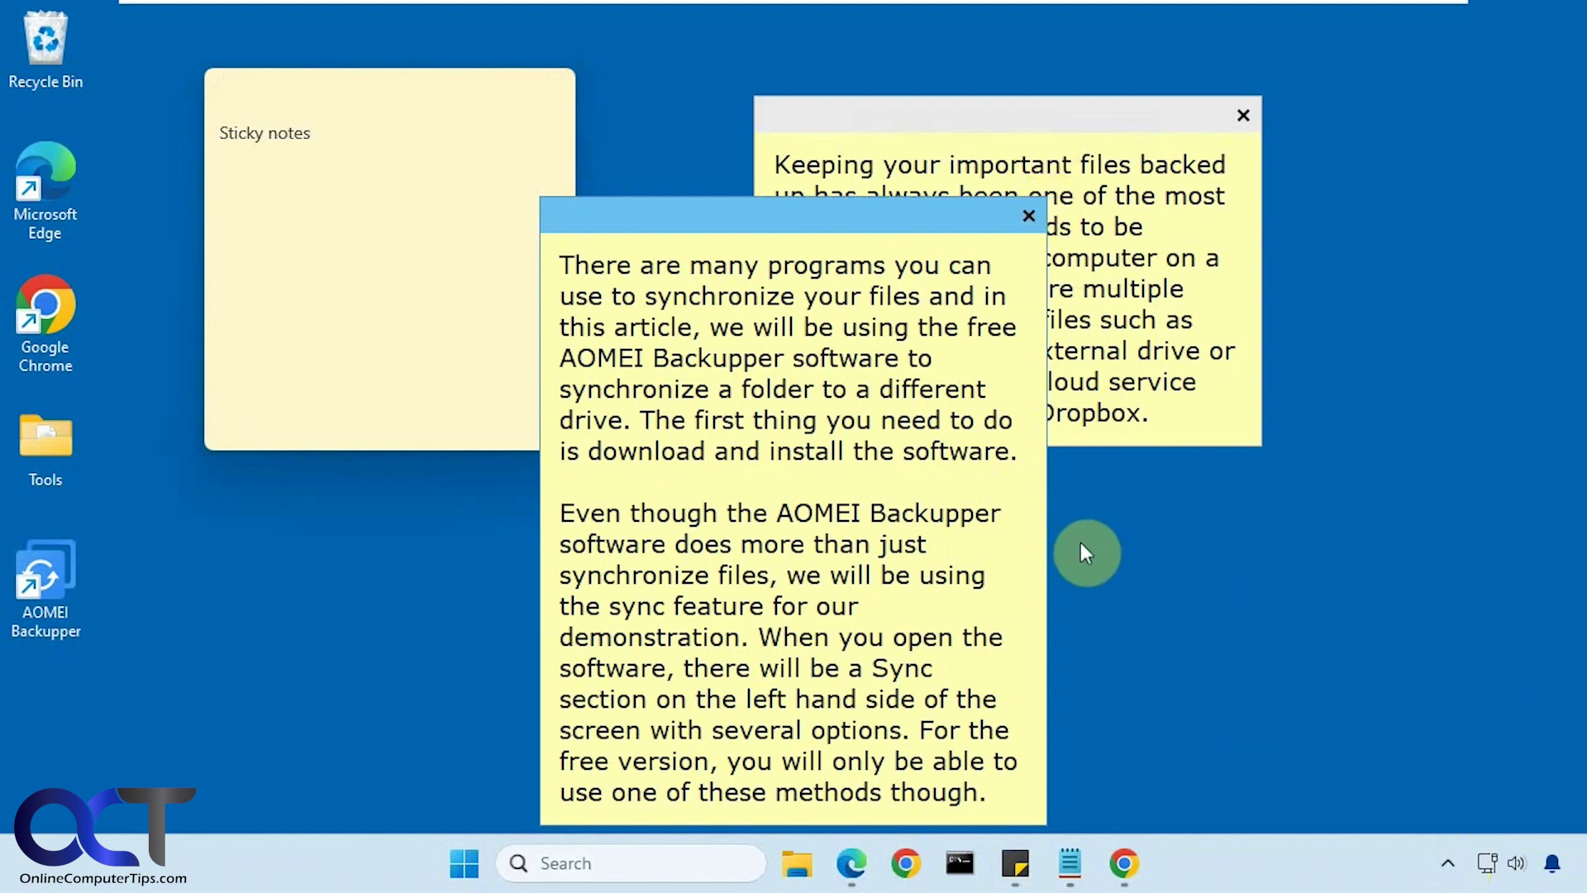
left_click(852, 864)
Copy the black dog image from the Google Images results.
left_click(242, 29)
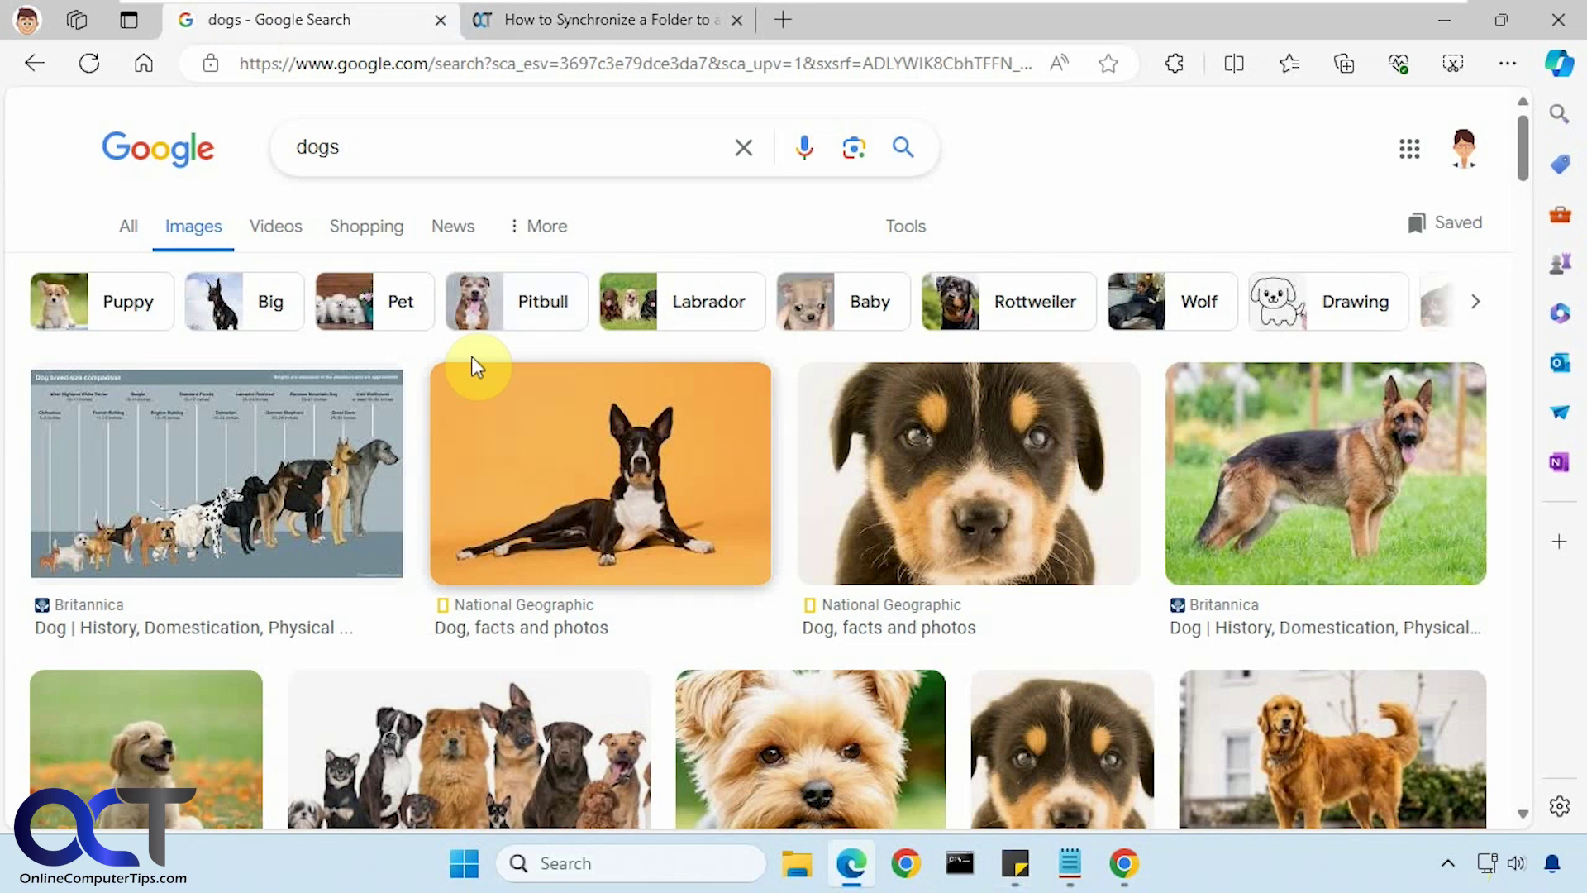
right_click(633, 495)
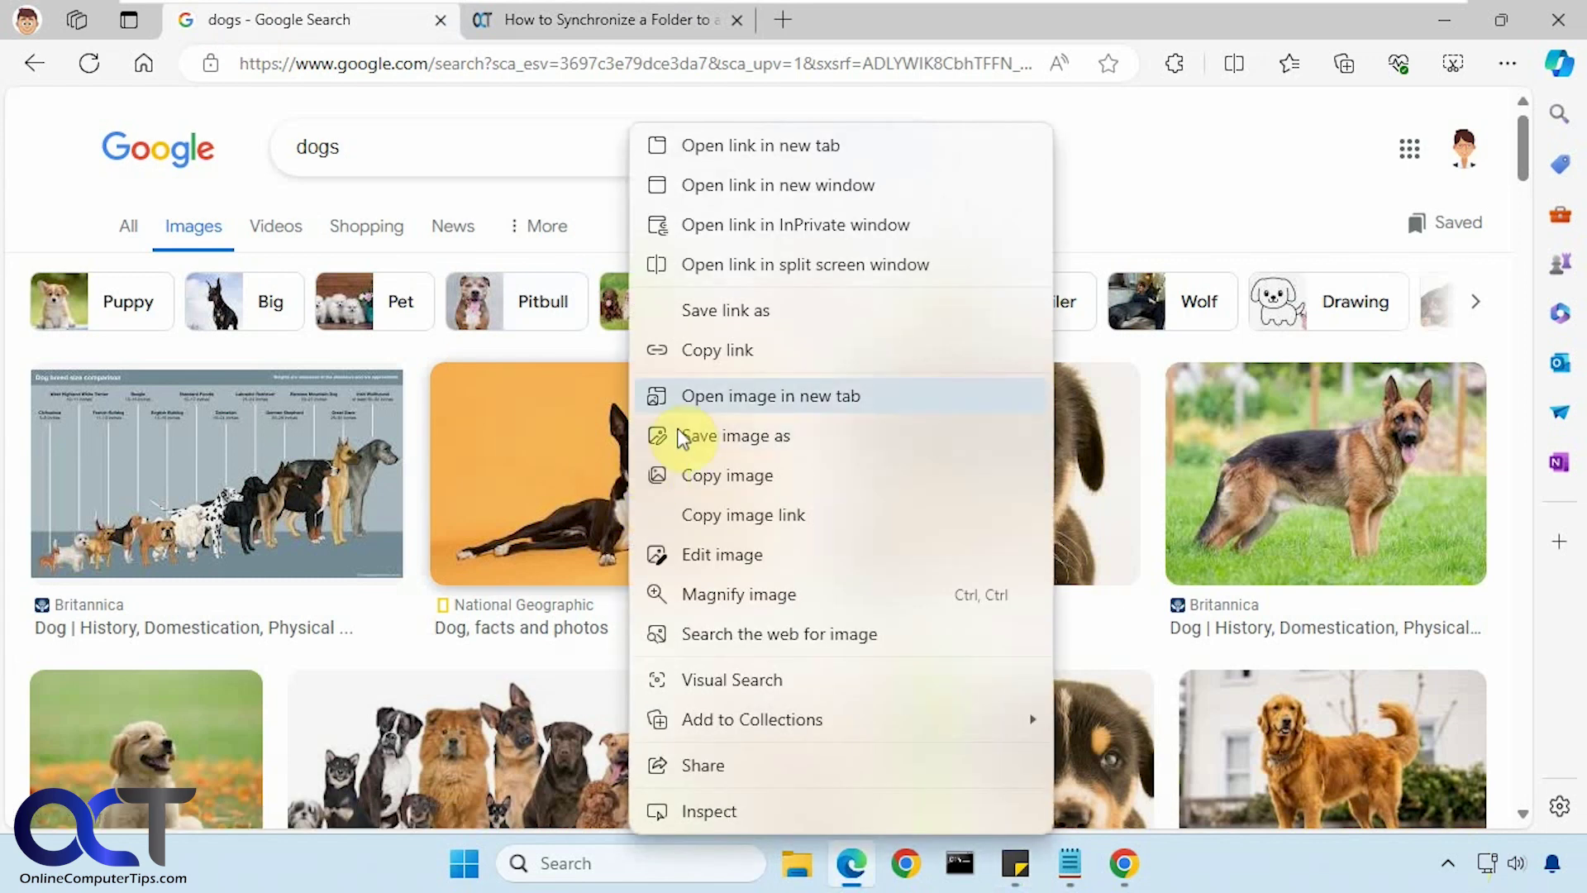
left_click(777, 478)
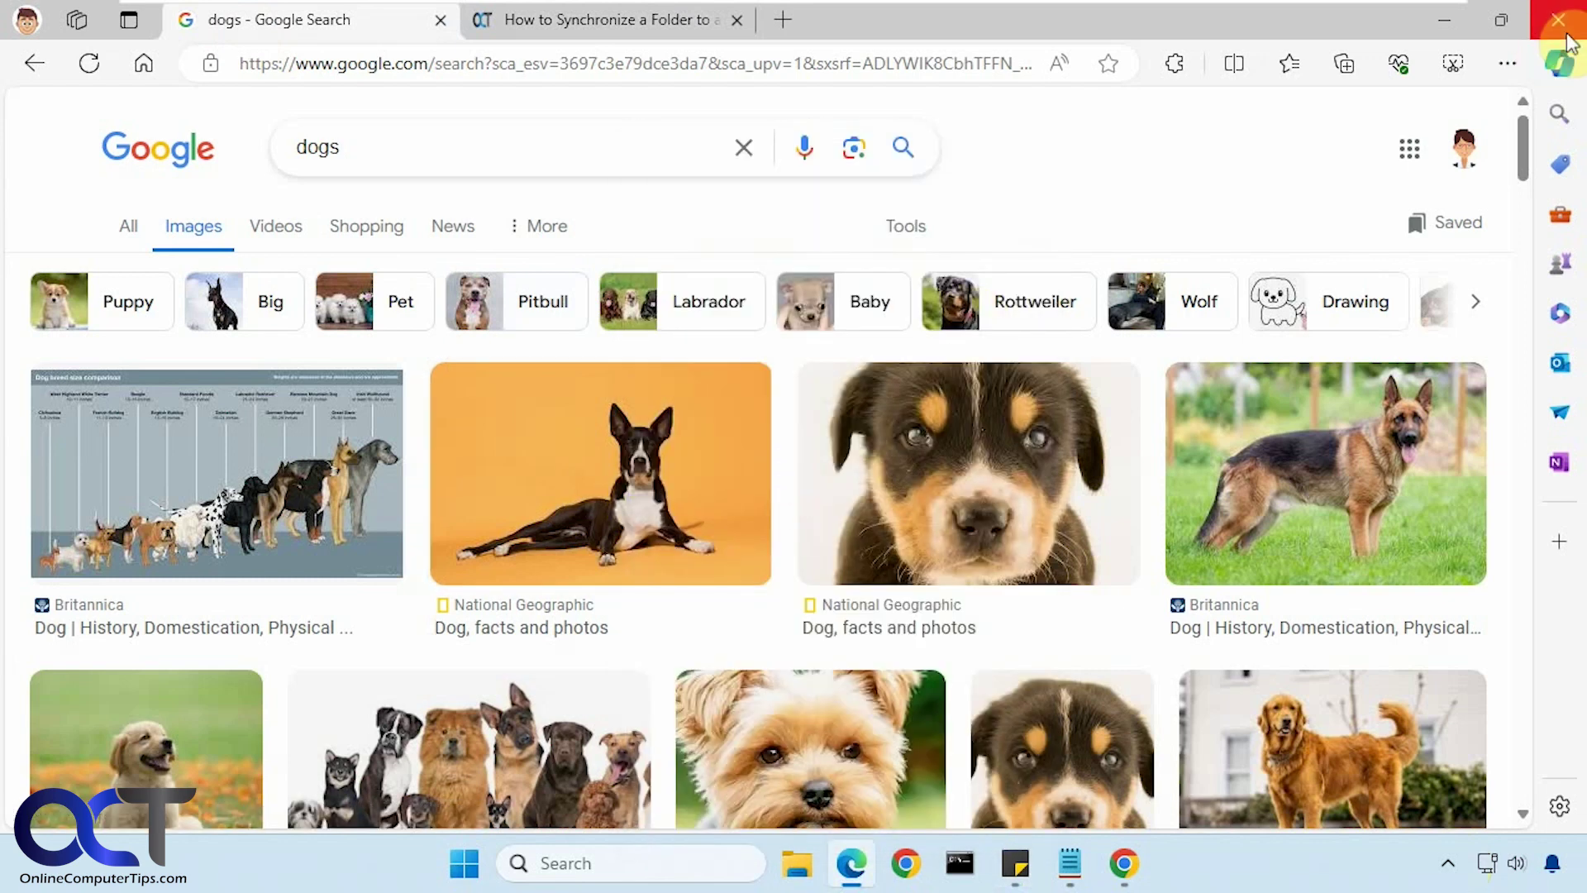
left_click(1447, 20)
Create a note from the copied dog image and move it to the desktop's right side.
left_click(1449, 852)
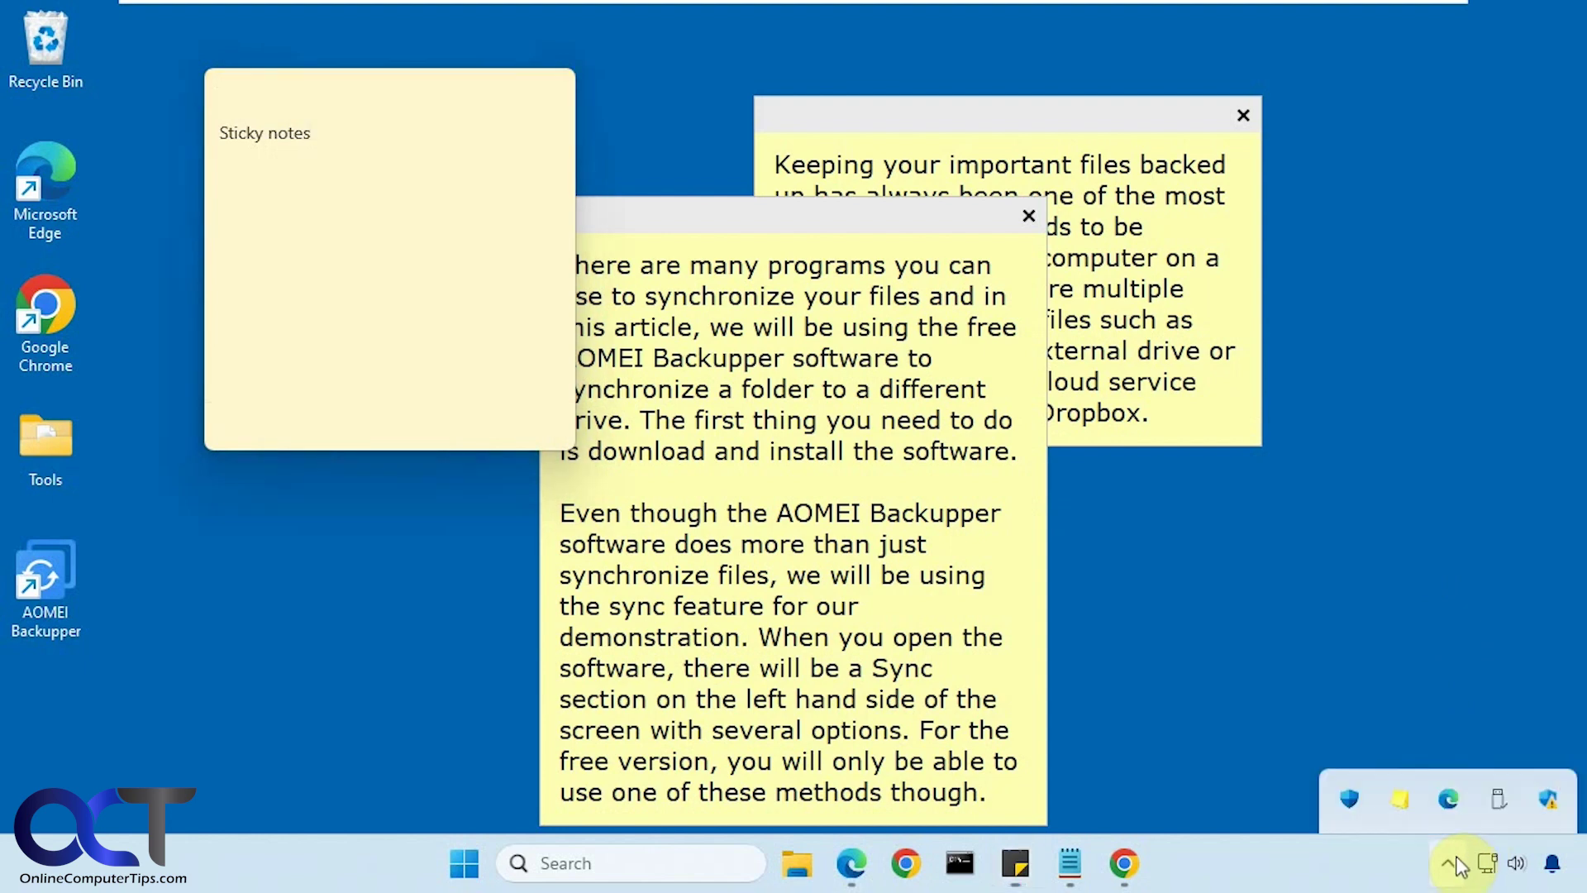
right_click(1411, 757)
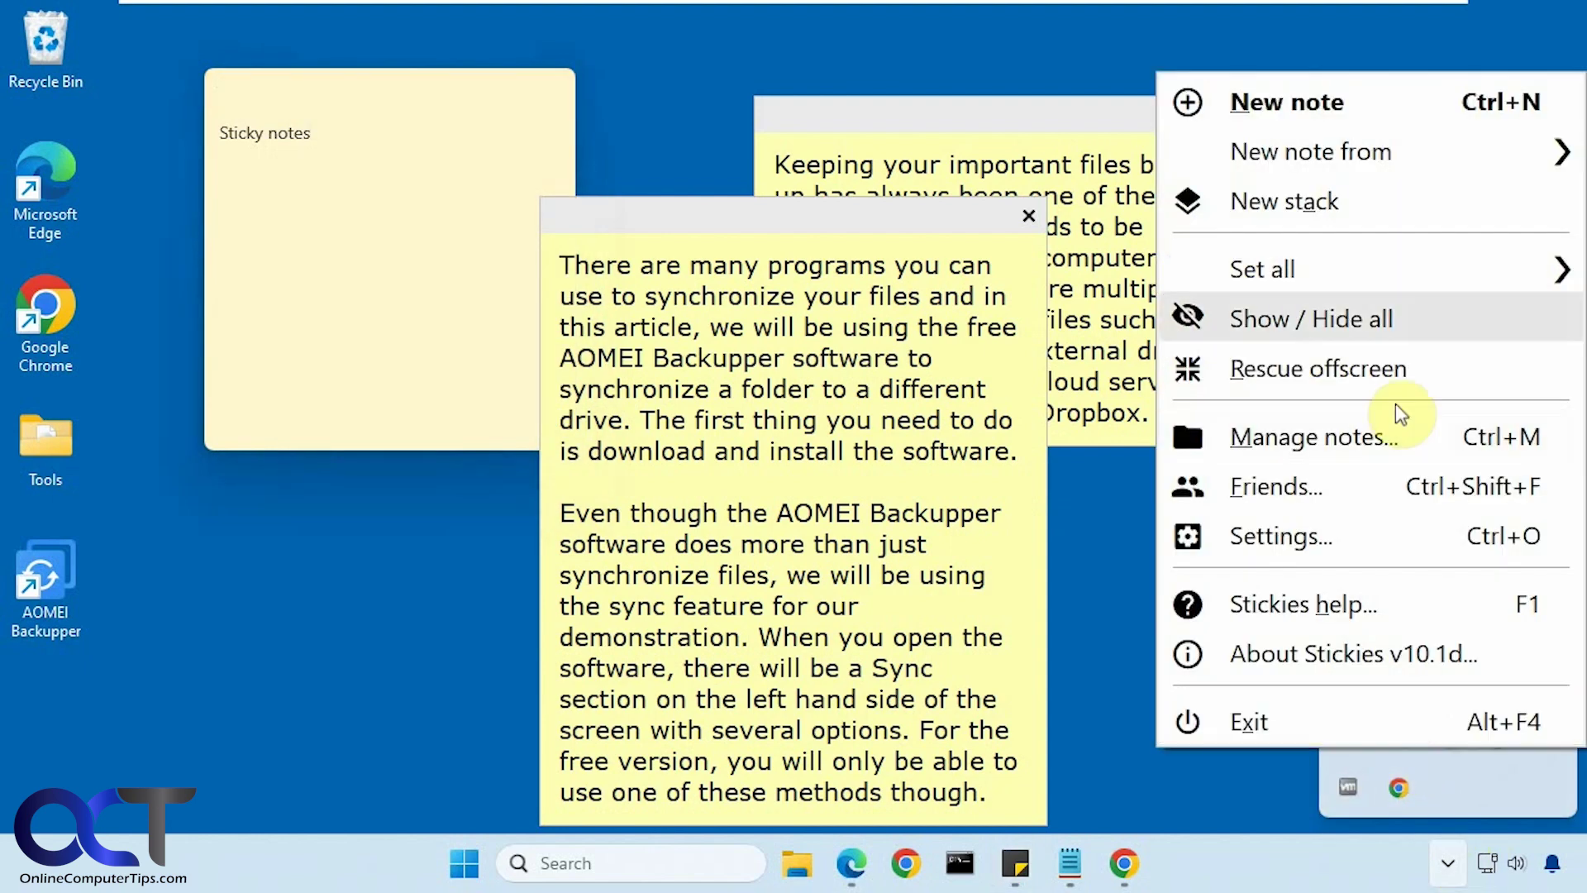
mouse_move(1414, 157)
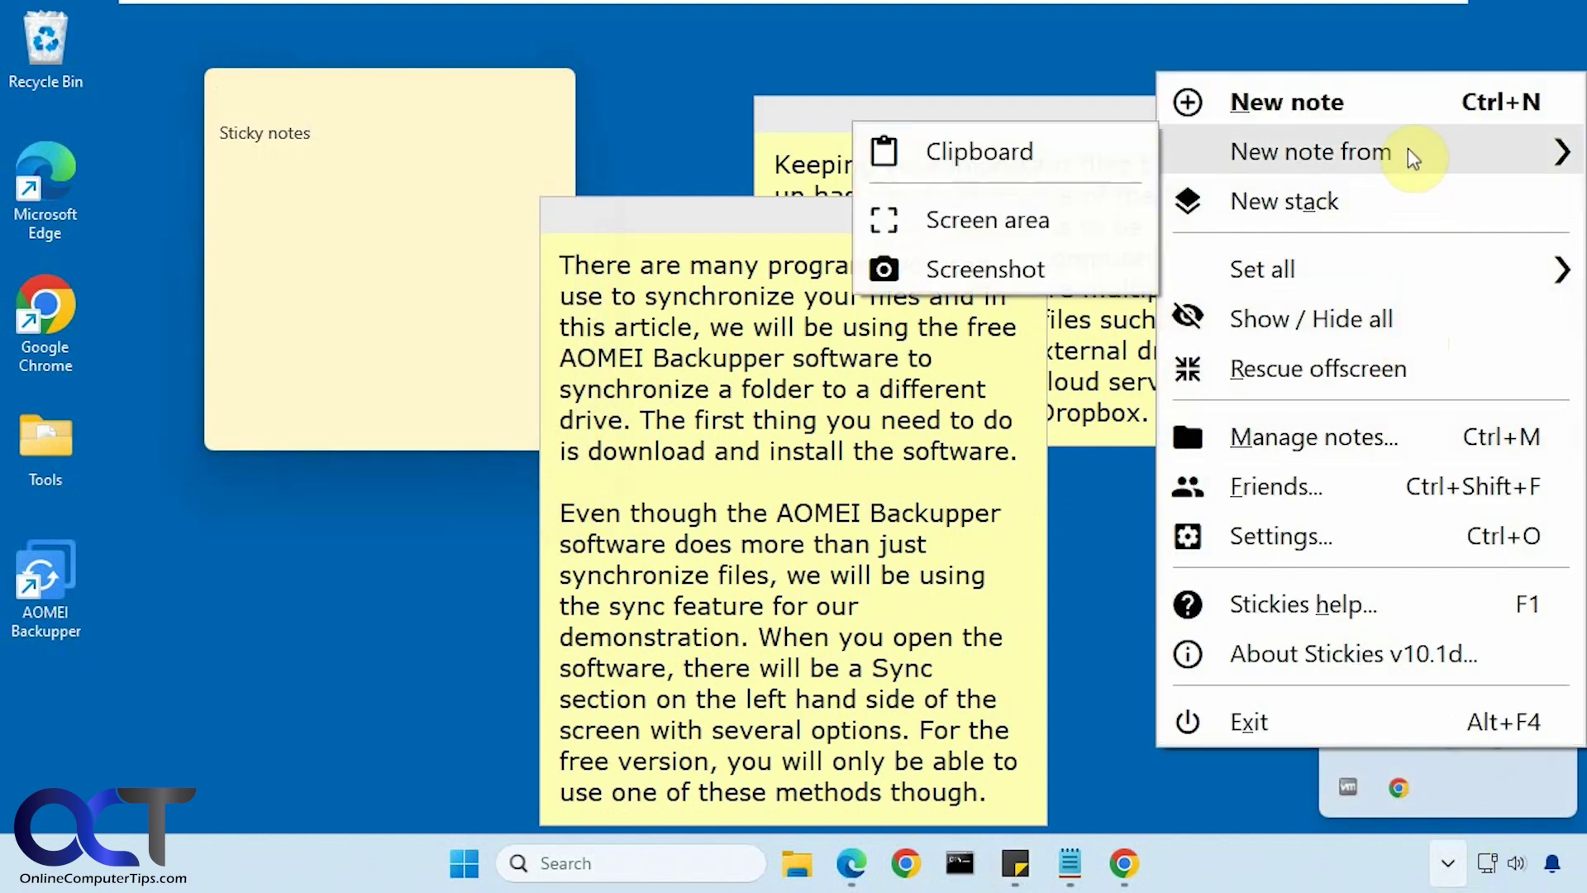
left_click(1030, 152)
left_click_drag(774, 224, 1295, 210)
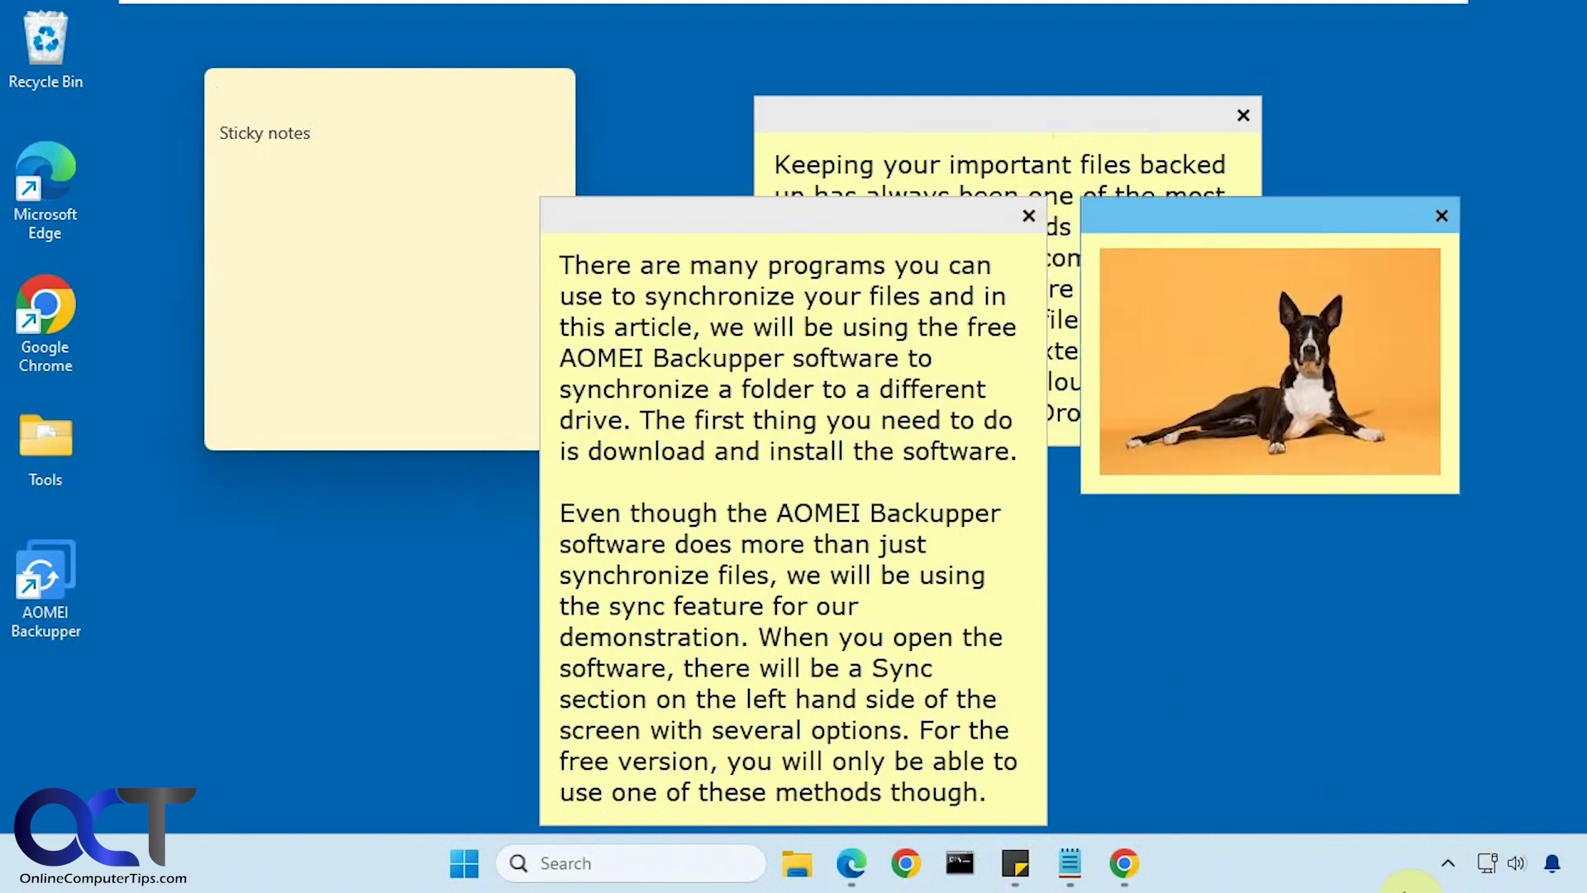
left_click(1451, 865)
Capture the top-left desktop area into a new note and move it over the Sticky notes note.
right_click(1405, 740)
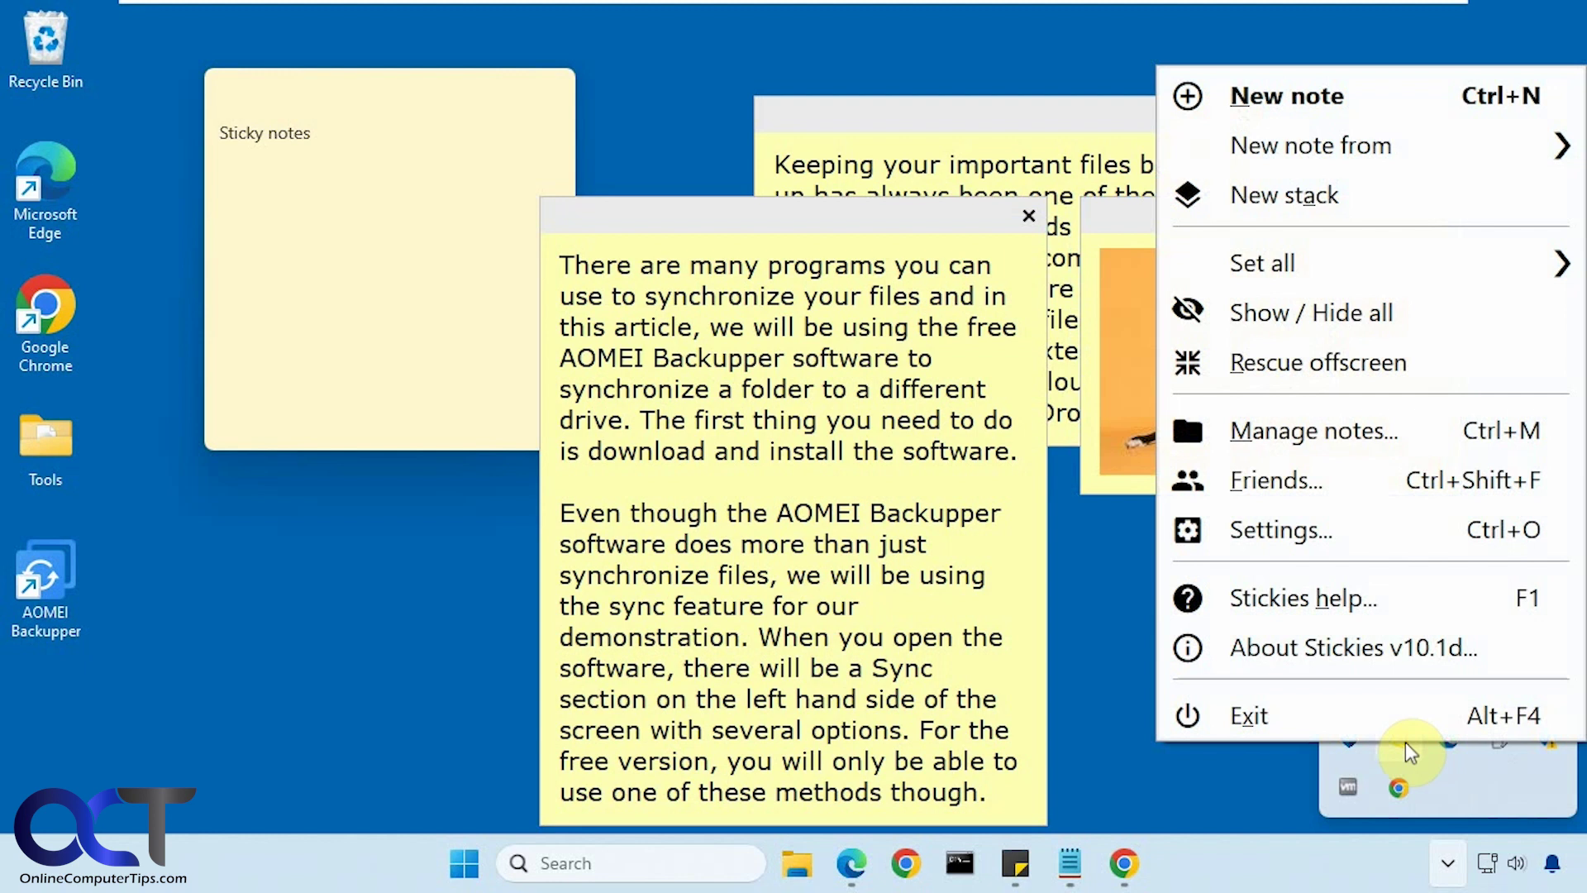
mouse_move(1405, 160)
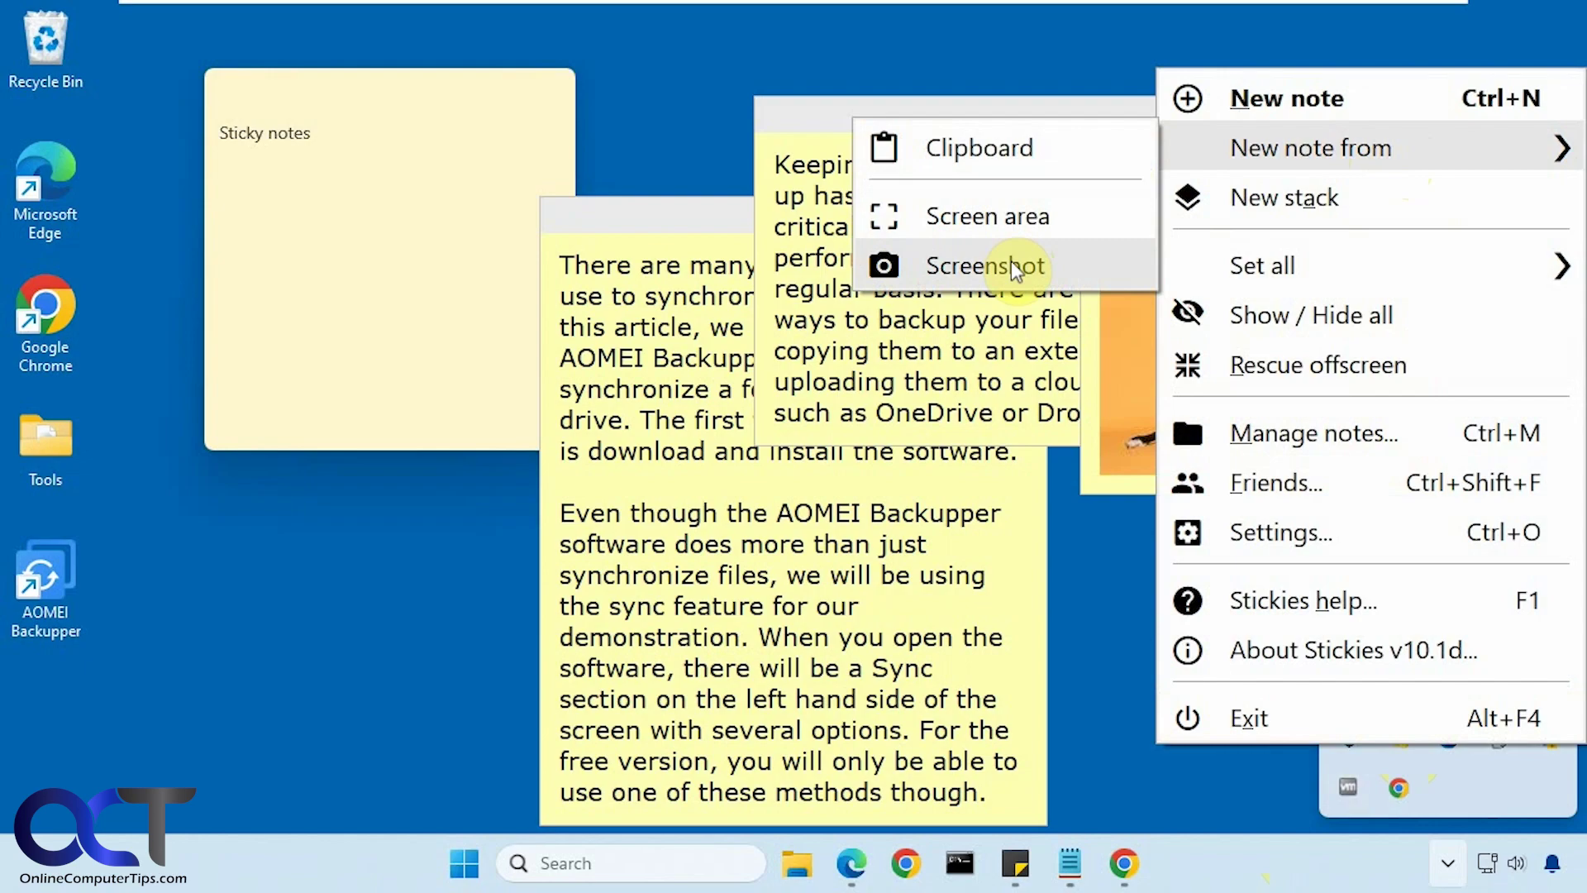
left_click(1002, 220)
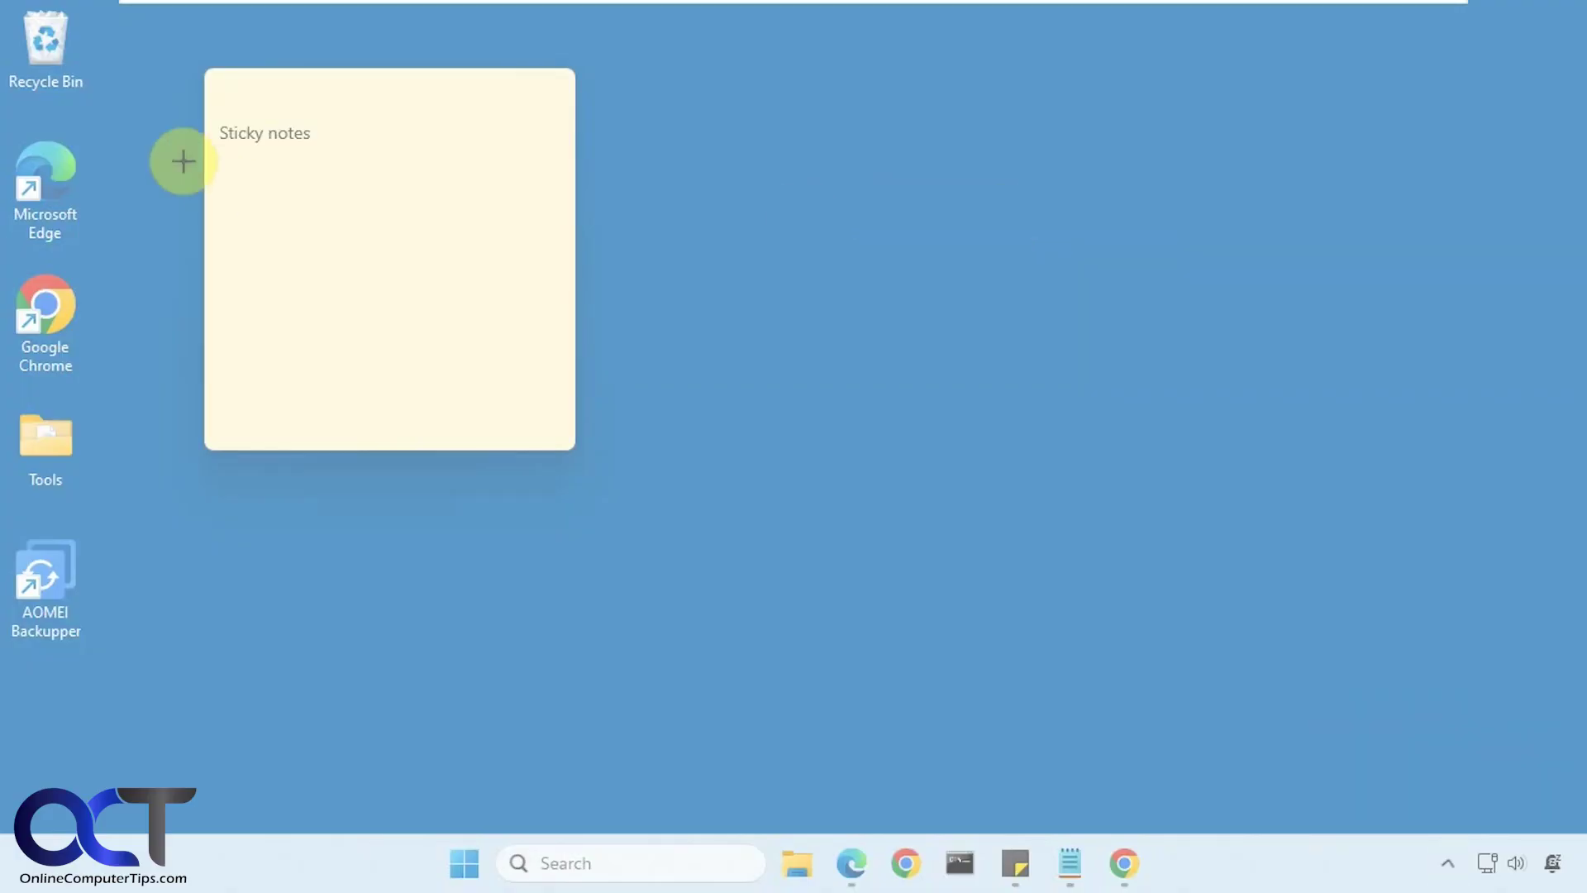
left_click_drag(17, 114, 376, 596)
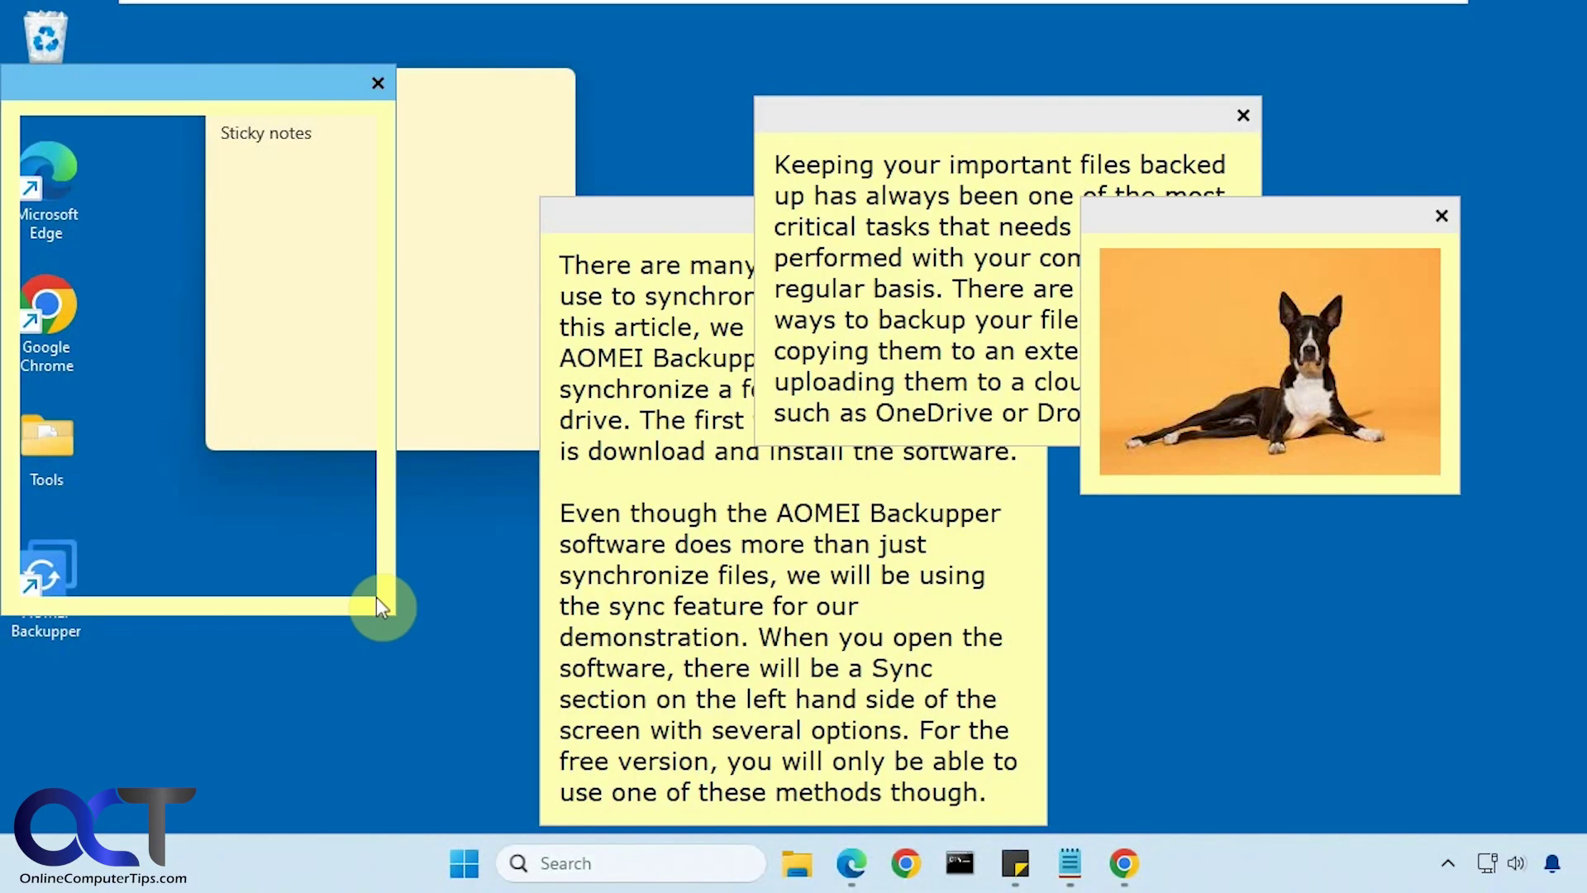
left_click_drag(221, 82, 586, 157)
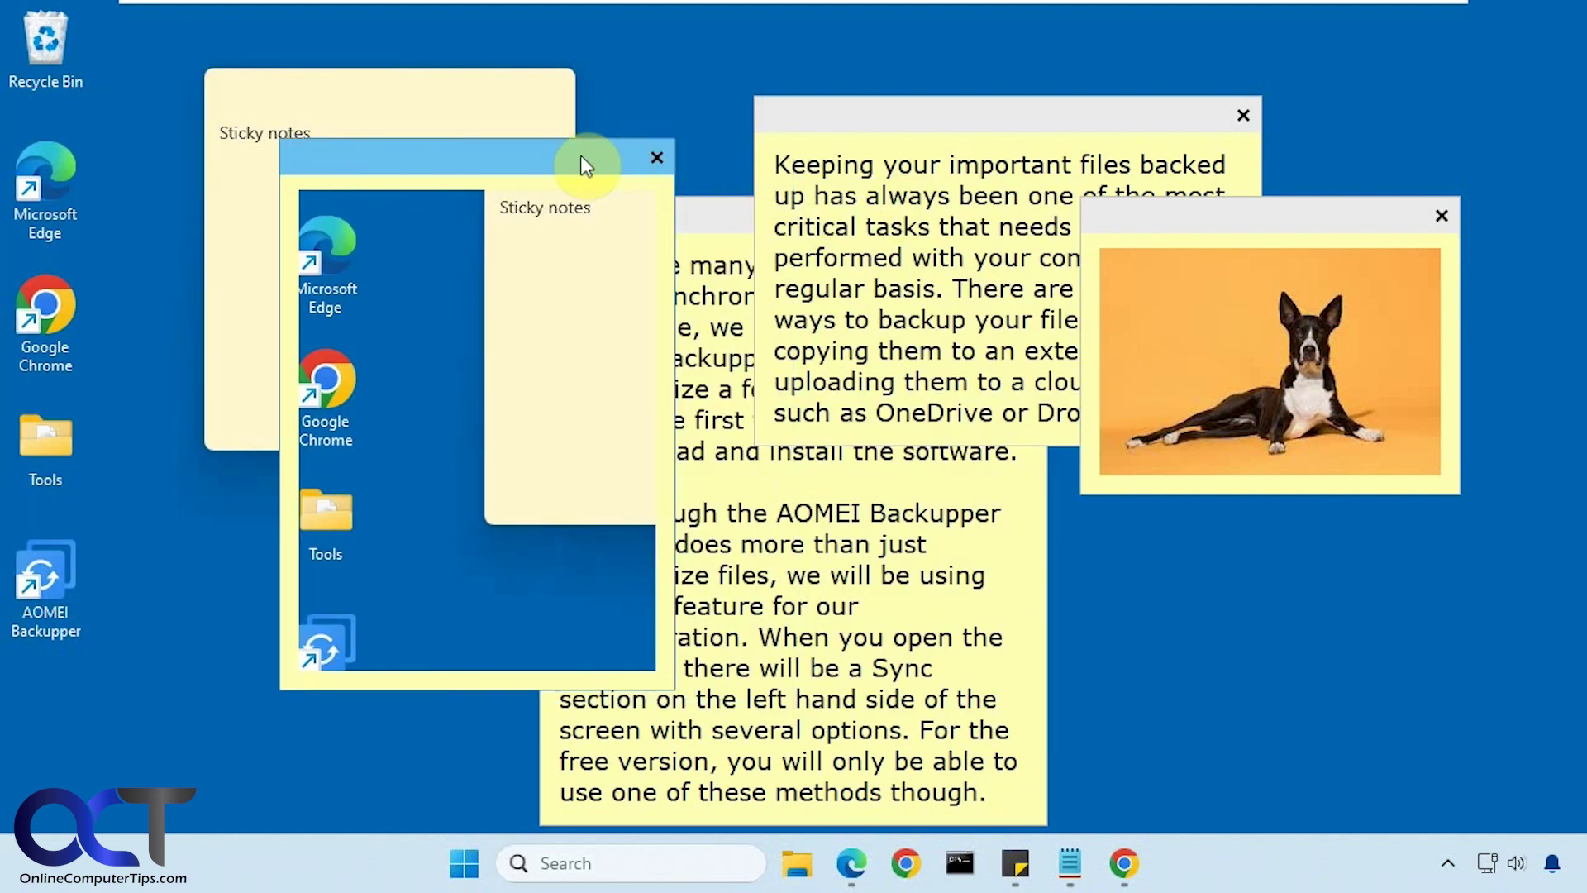
Hide all the sticky notes, then show them all again.
left_click(1448, 862)
right_click(1405, 741)
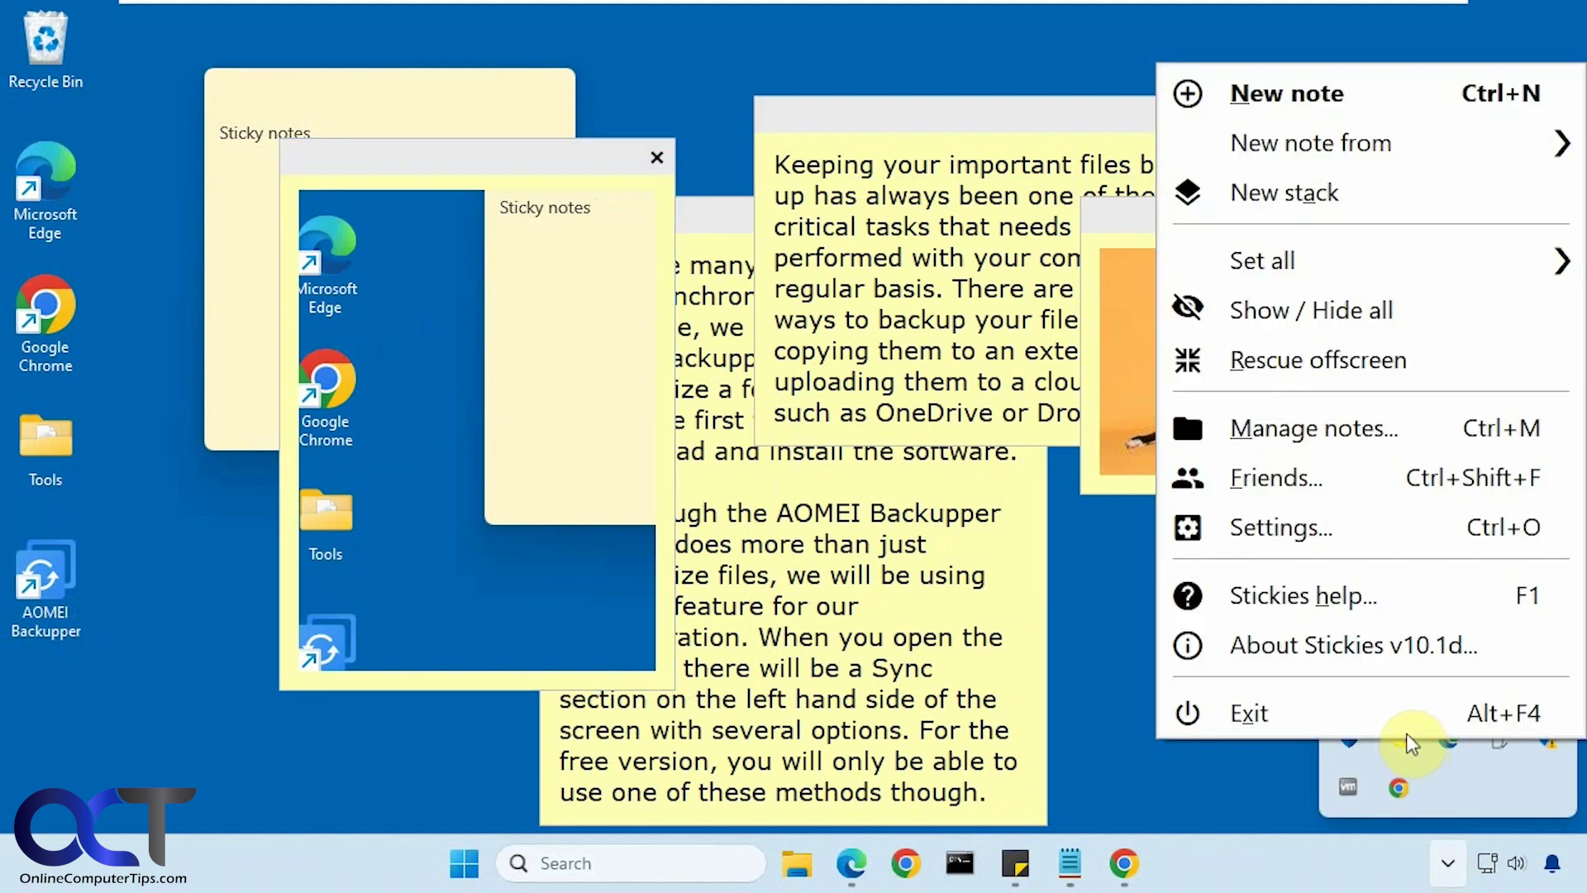
left_click(1379, 325)
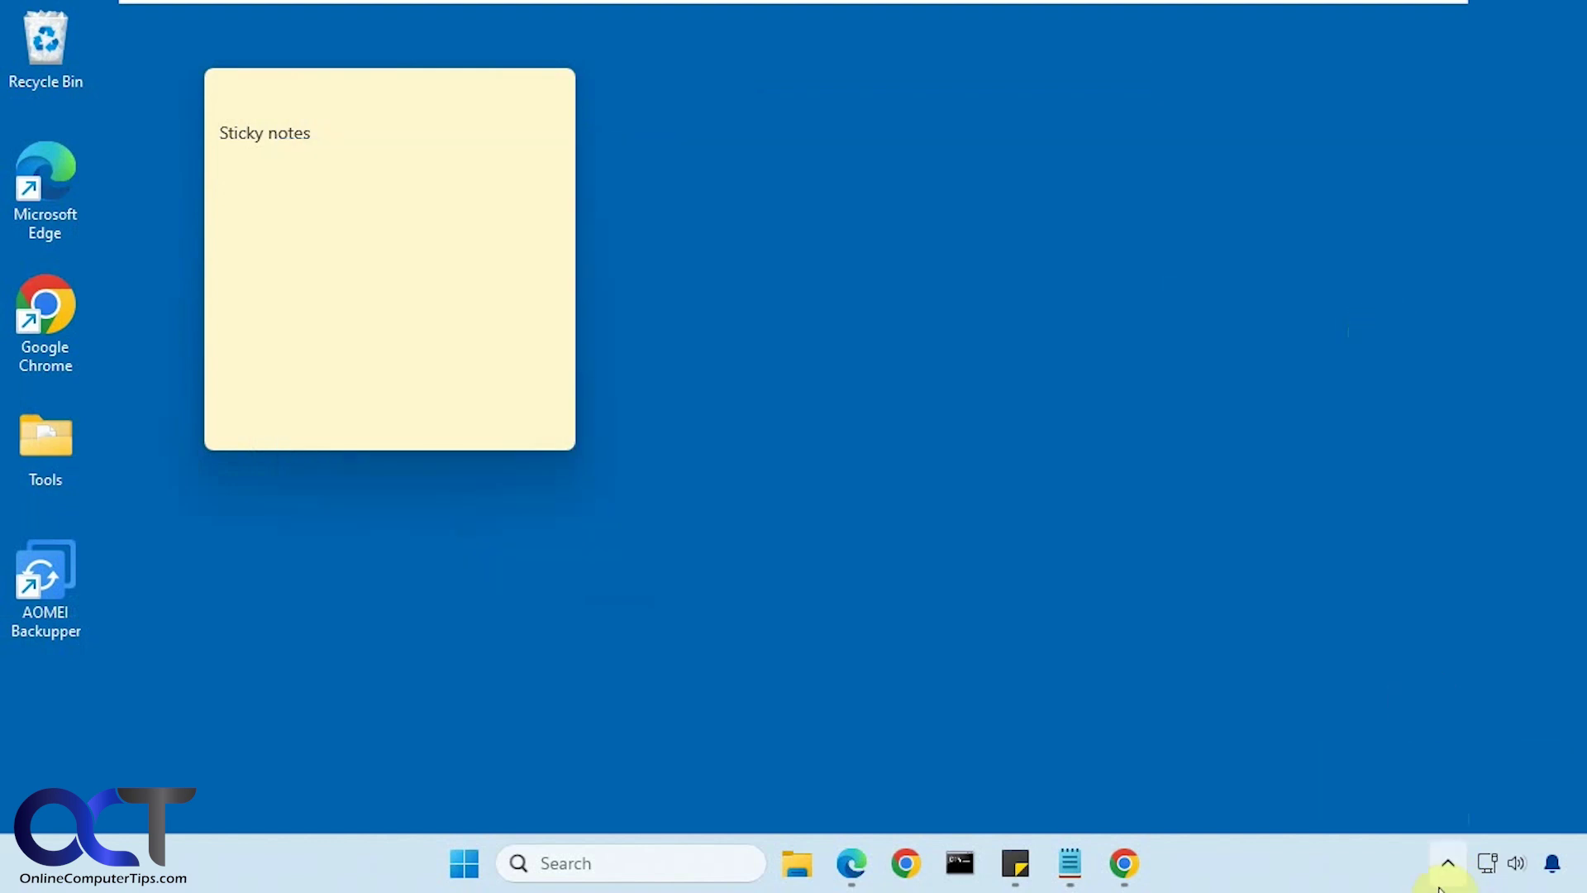
left_click(1448, 864)
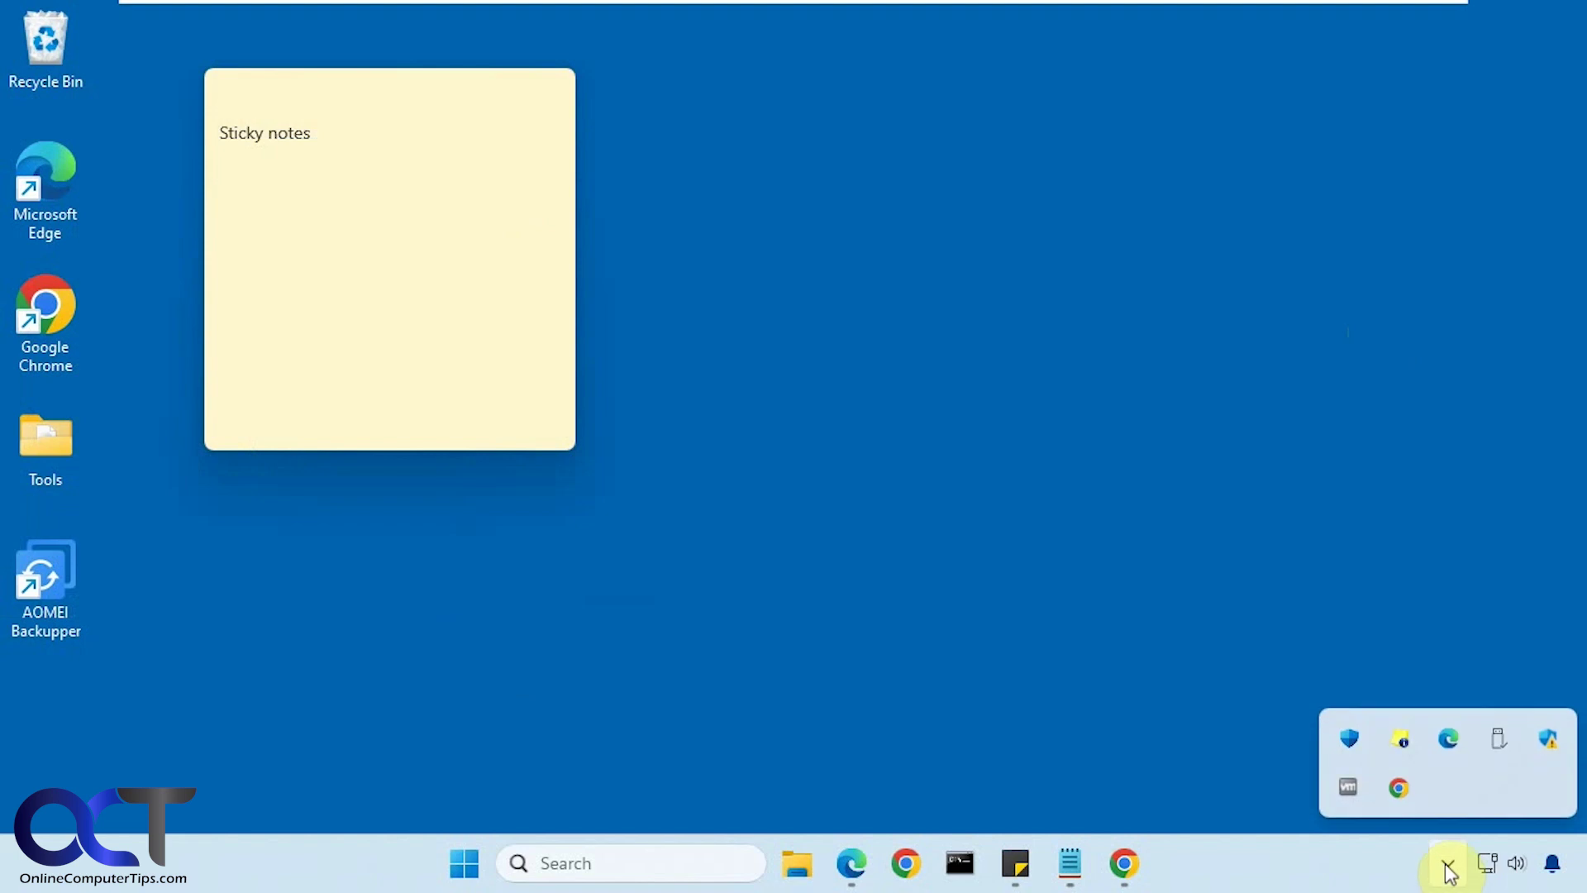
right_click(1404, 741)
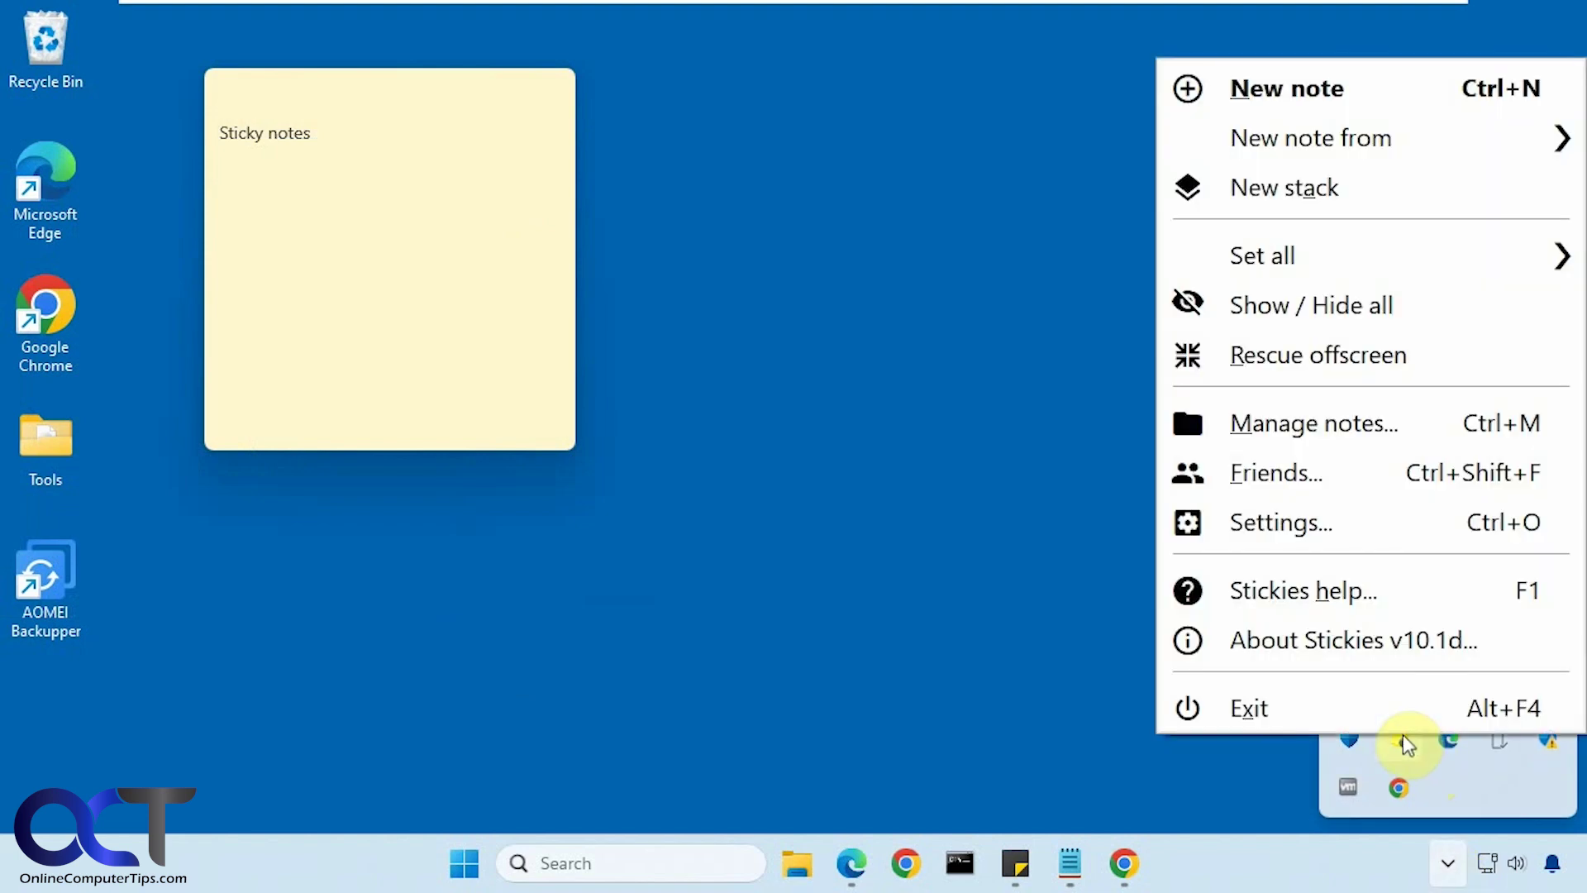
left_click(1360, 310)
Roll every note up to its title bar, then unroll all of them.
left_click(1448, 864)
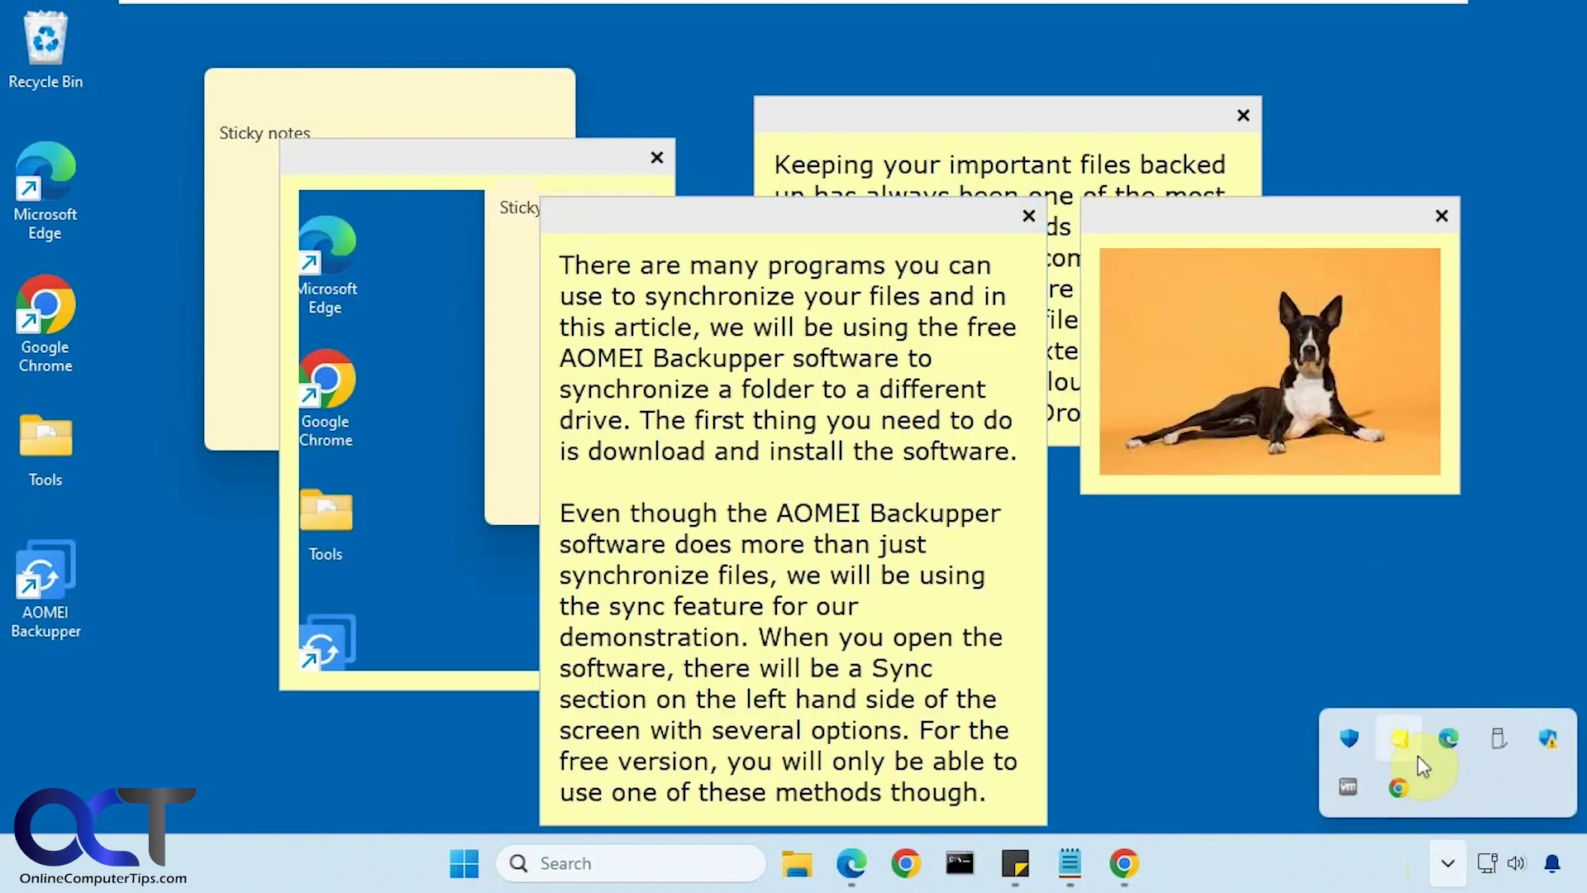
right_click(1405, 740)
mouse_move(1271, 258)
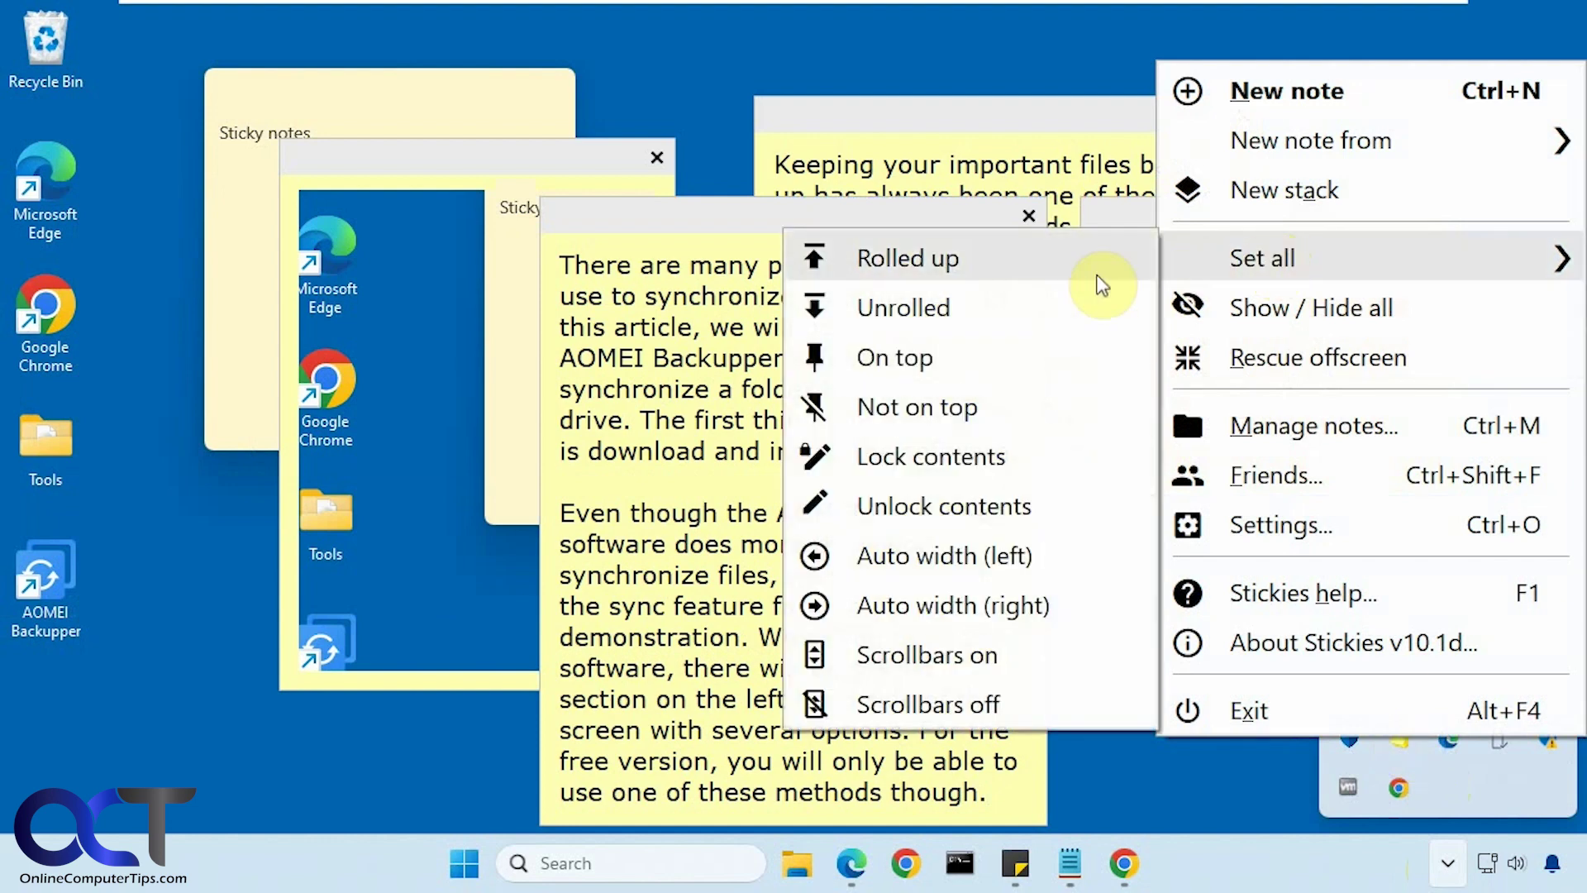
left_click(932, 265)
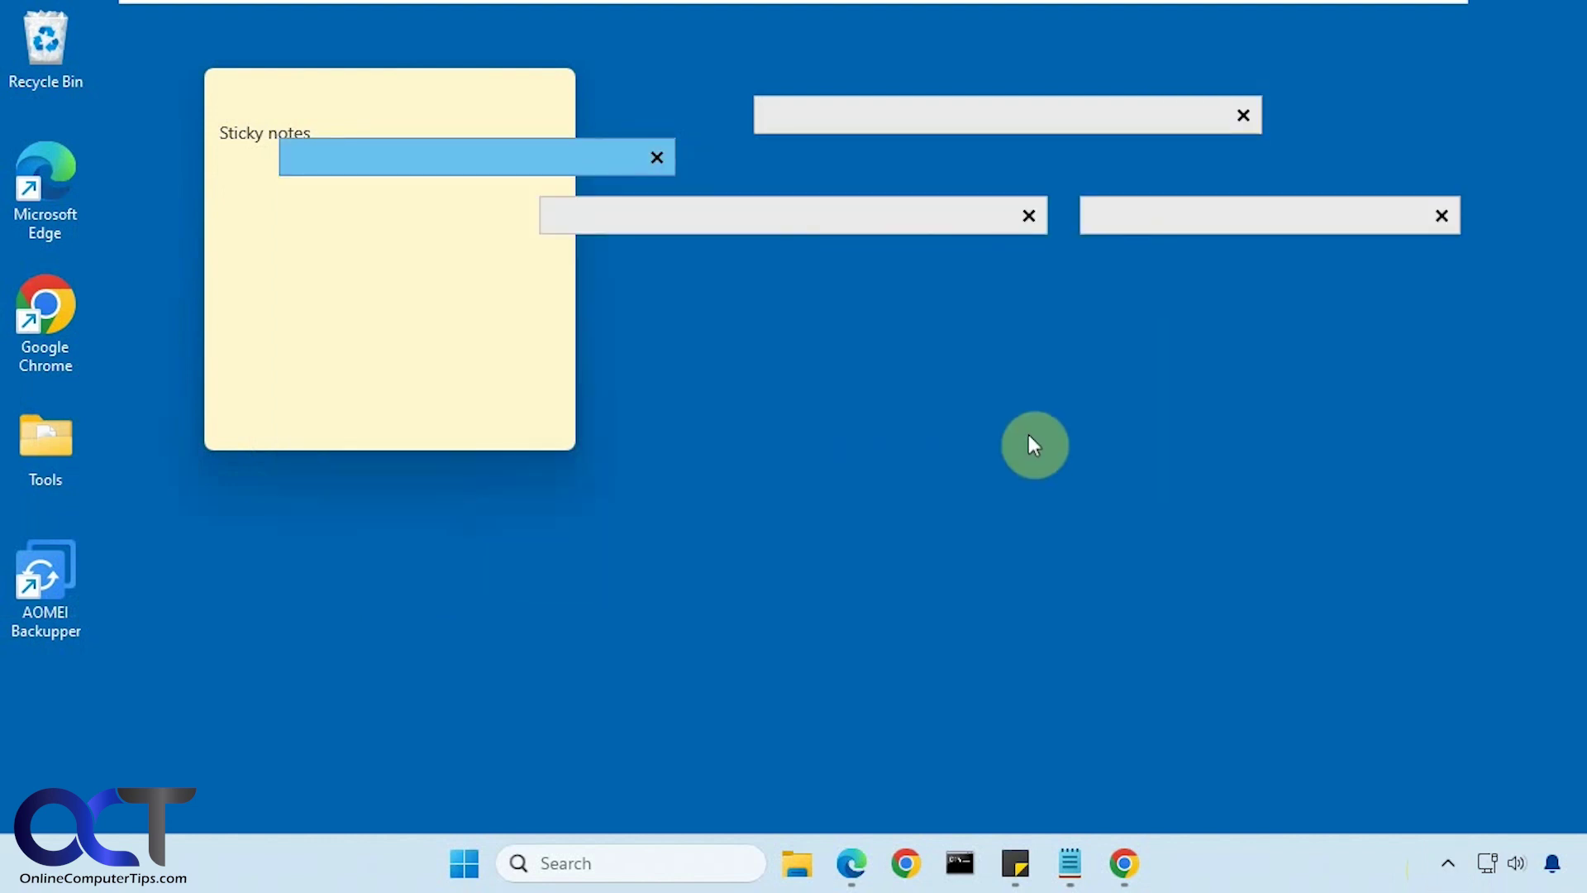
left_click(1447, 862)
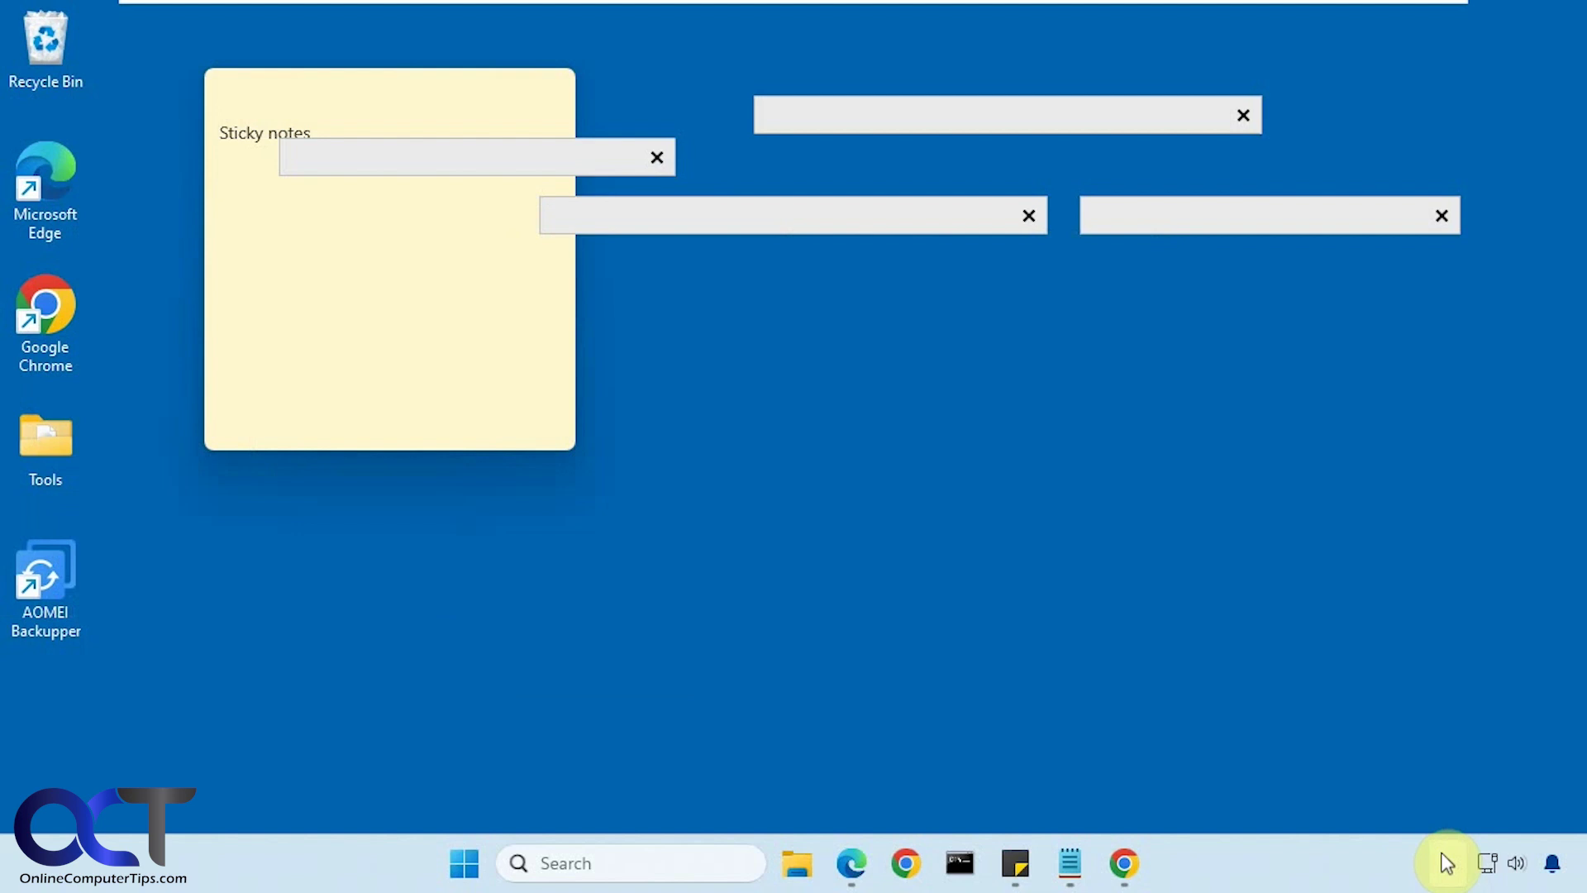
right_click(1398, 737)
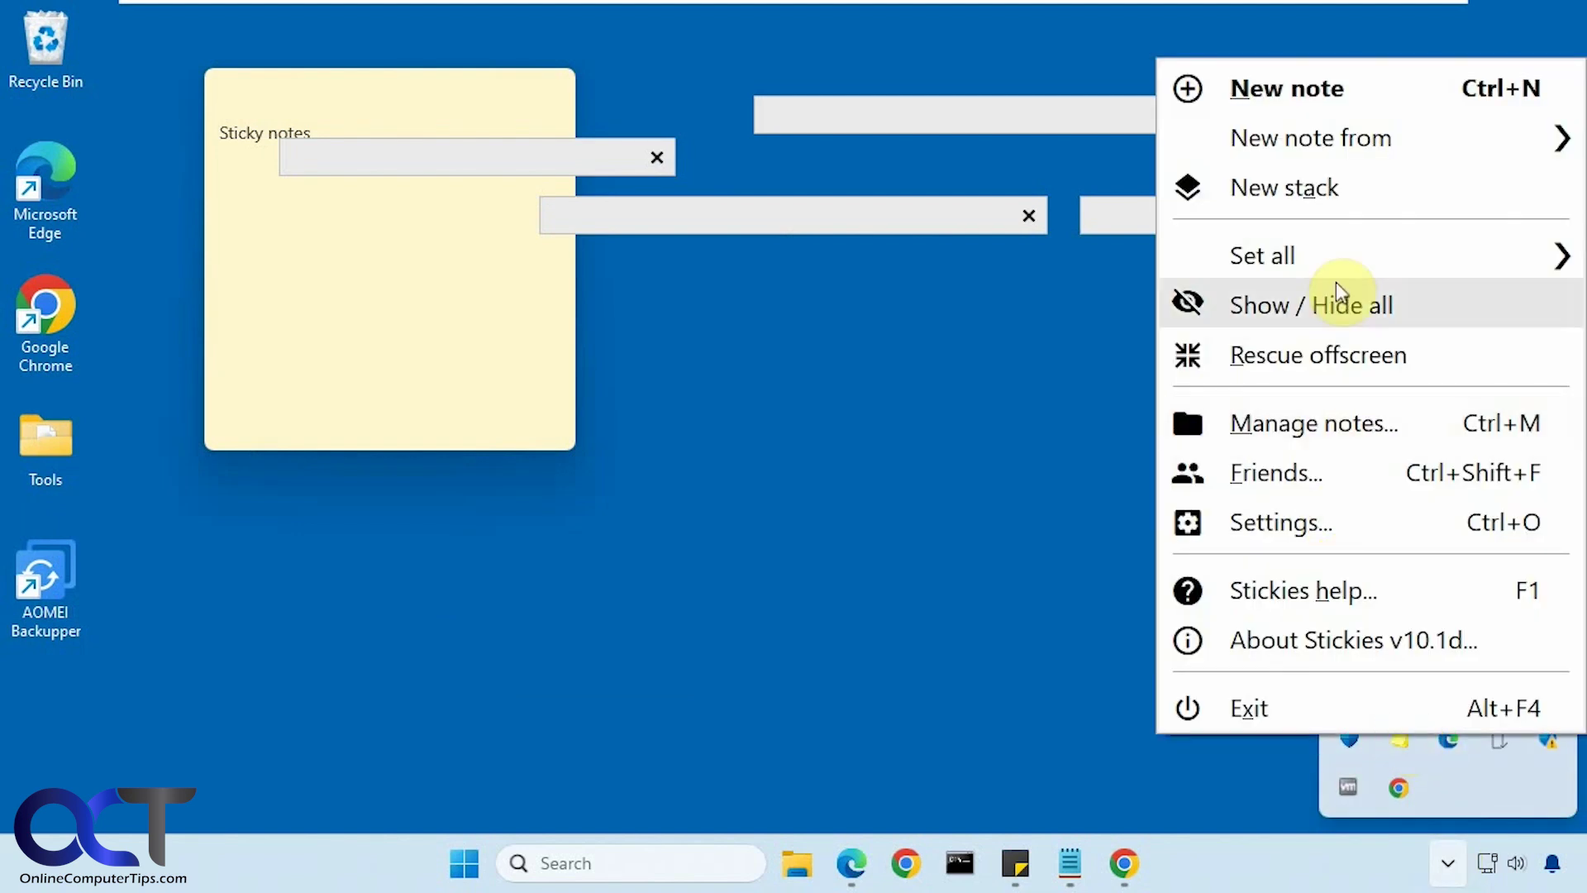
mouse_move(1329, 264)
left_click(980, 299)
left_click(1297, 684)
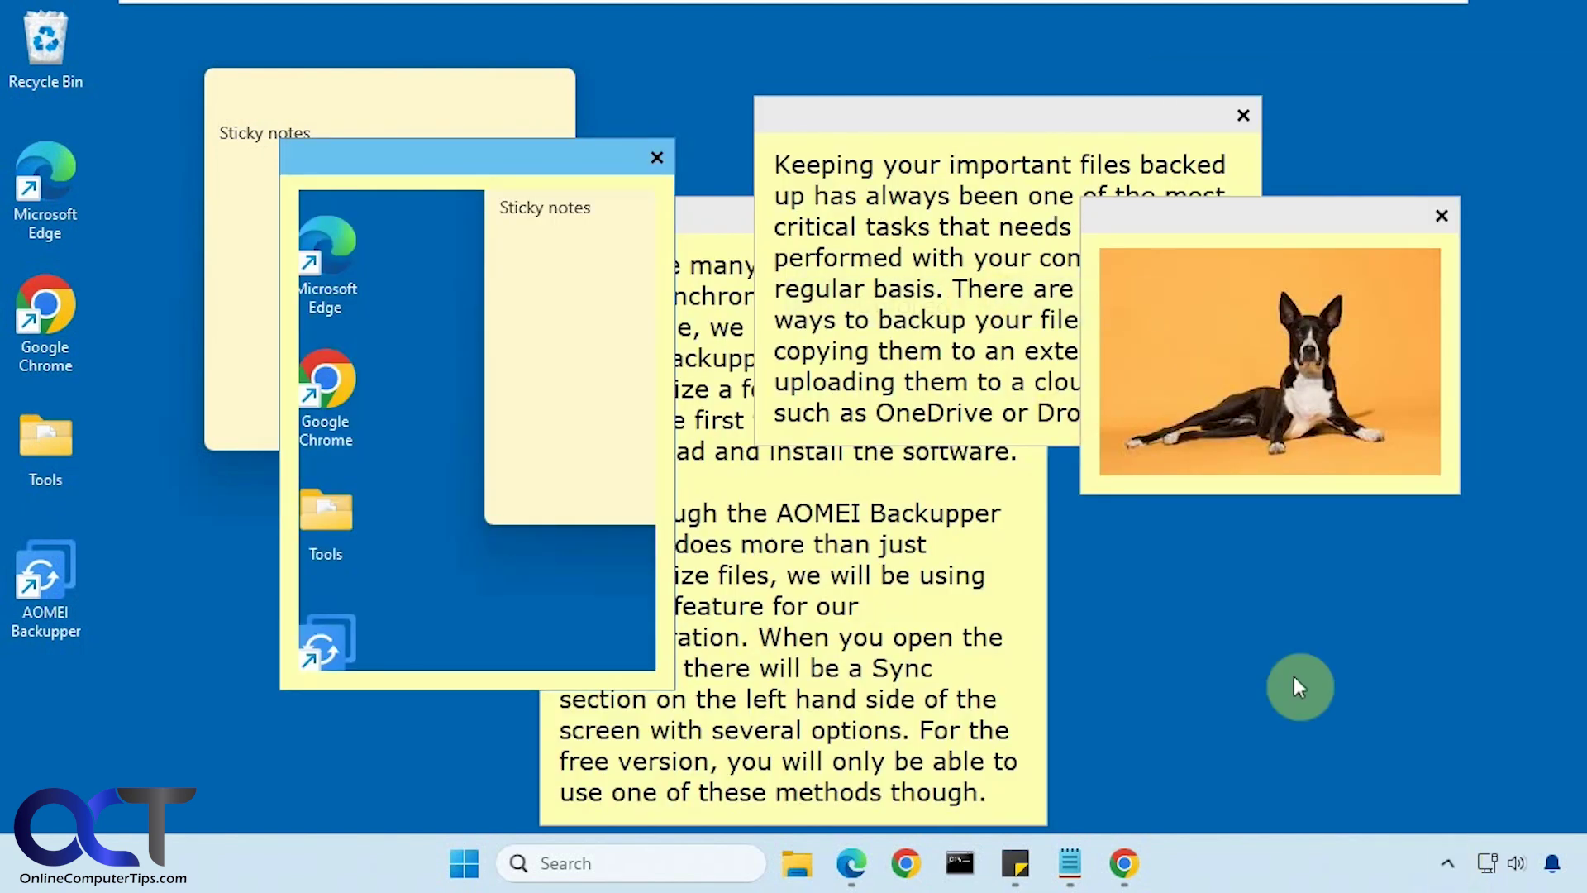
Close the Stickies menus and bring the backup note to the front.
left_click(1448, 864)
right_click(1398, 737)
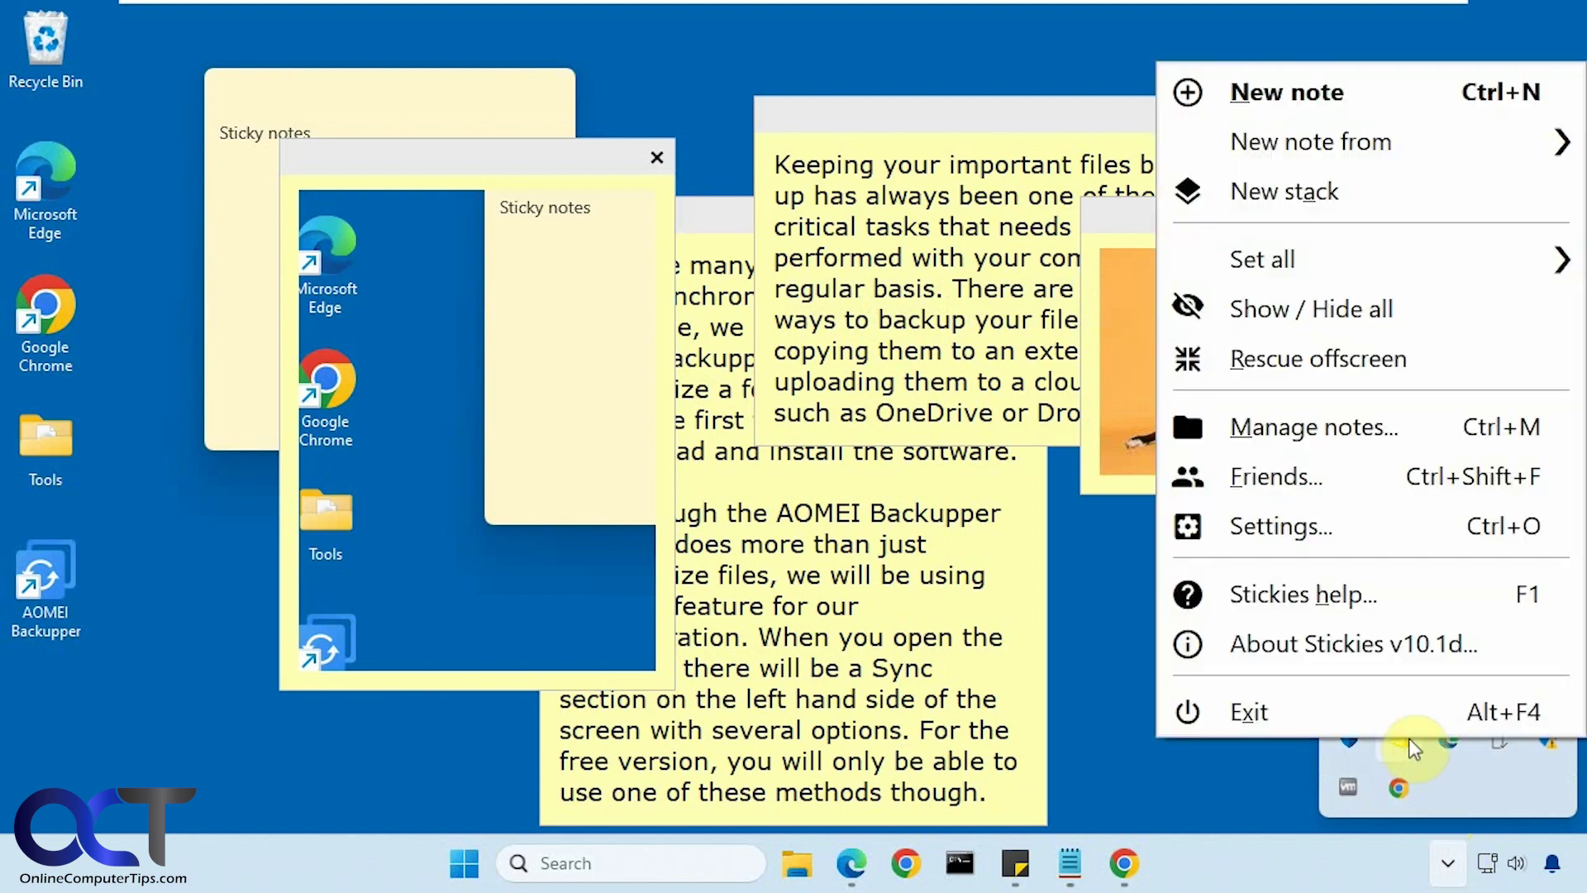
mouse_move(1287, 248)
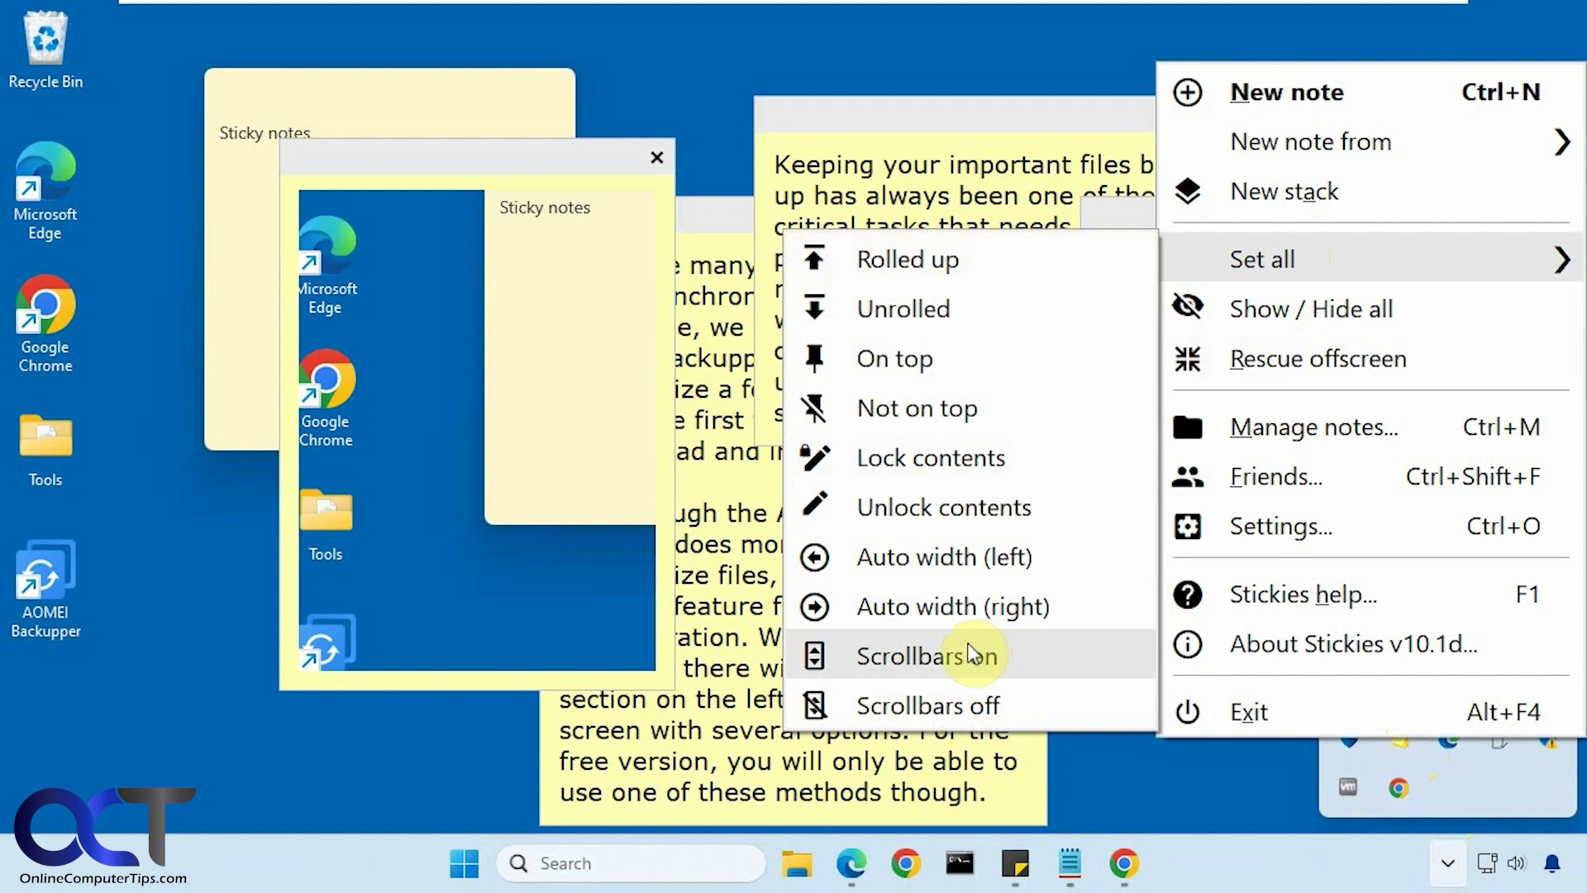
left_click(937, 125)
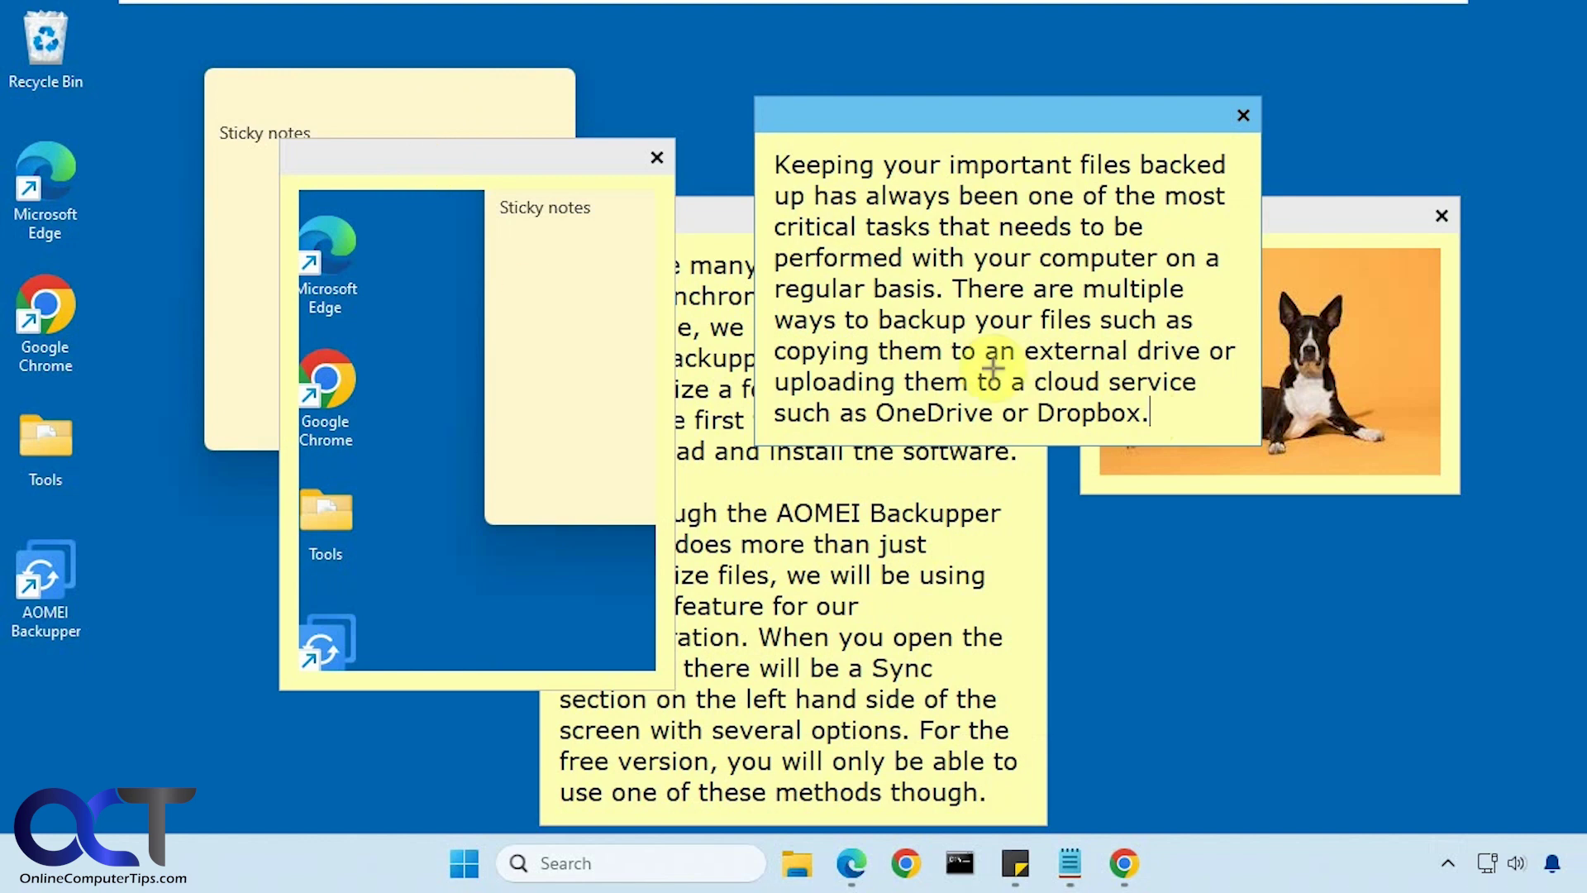
Select the backup note's text and look through its editing options.
left_click_drag(1148, 419, 761, 160)
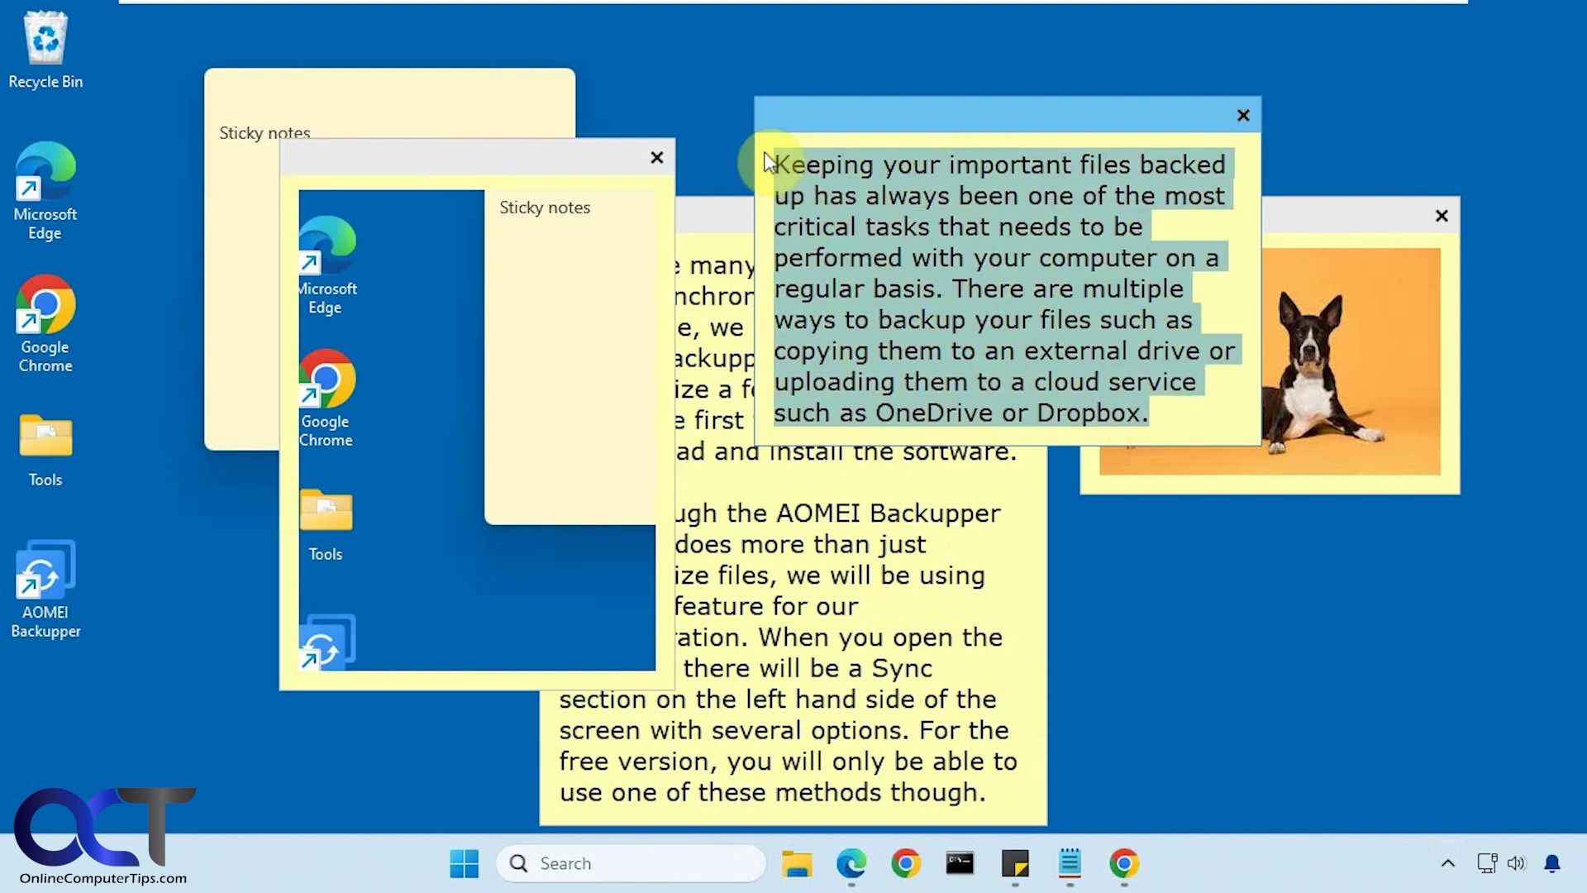
right_click(891, 222)
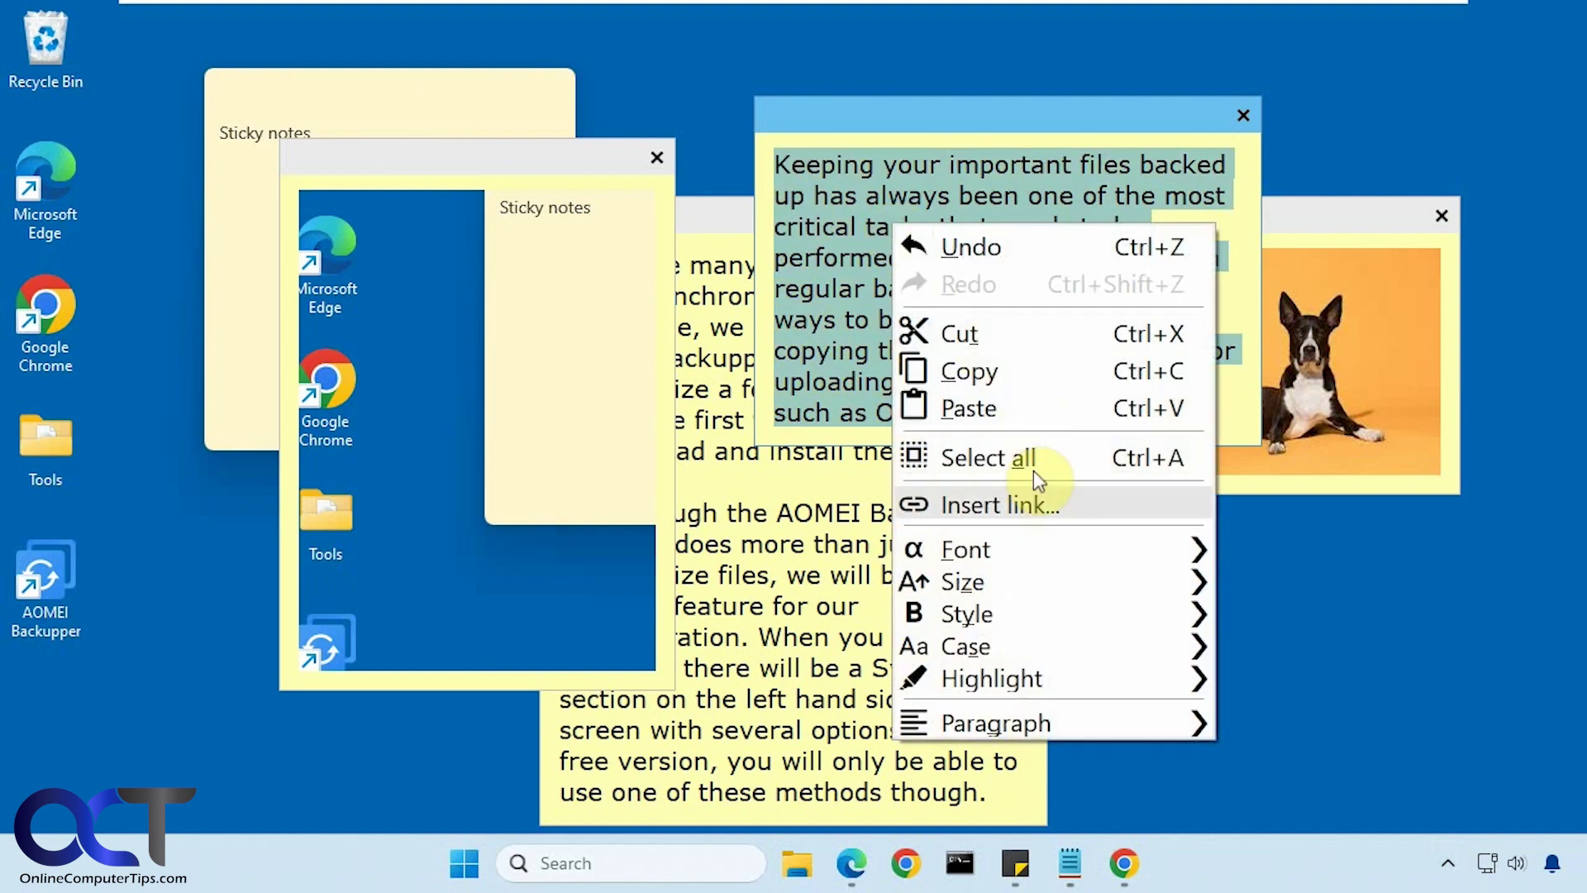
mouse_move(1037, 554)
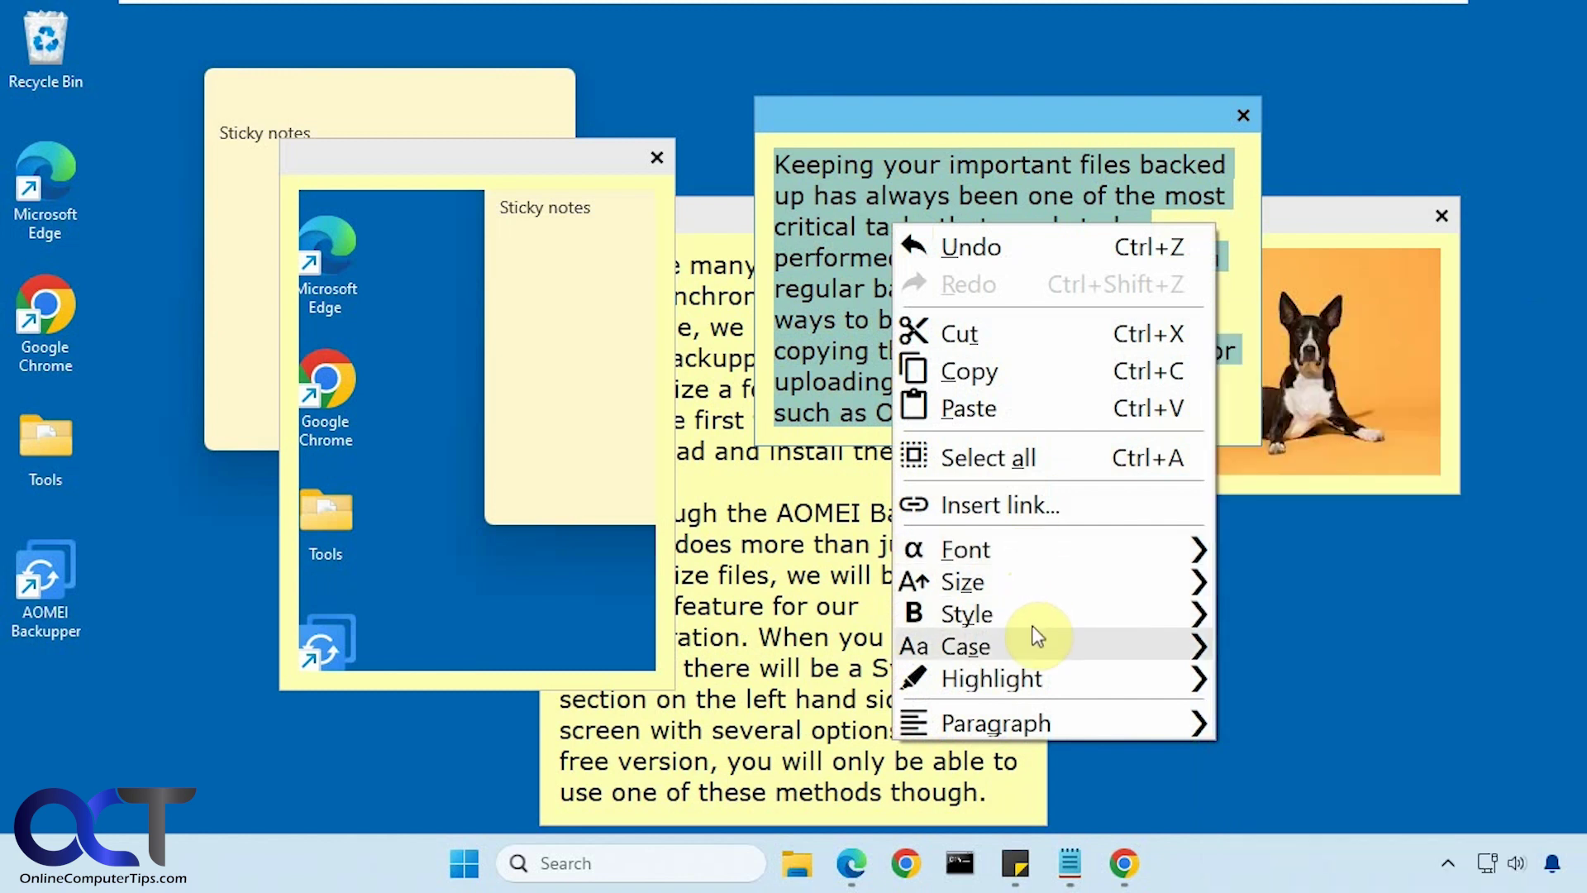
mouse_move(1038, 679)
mouse_move(1058, 719)
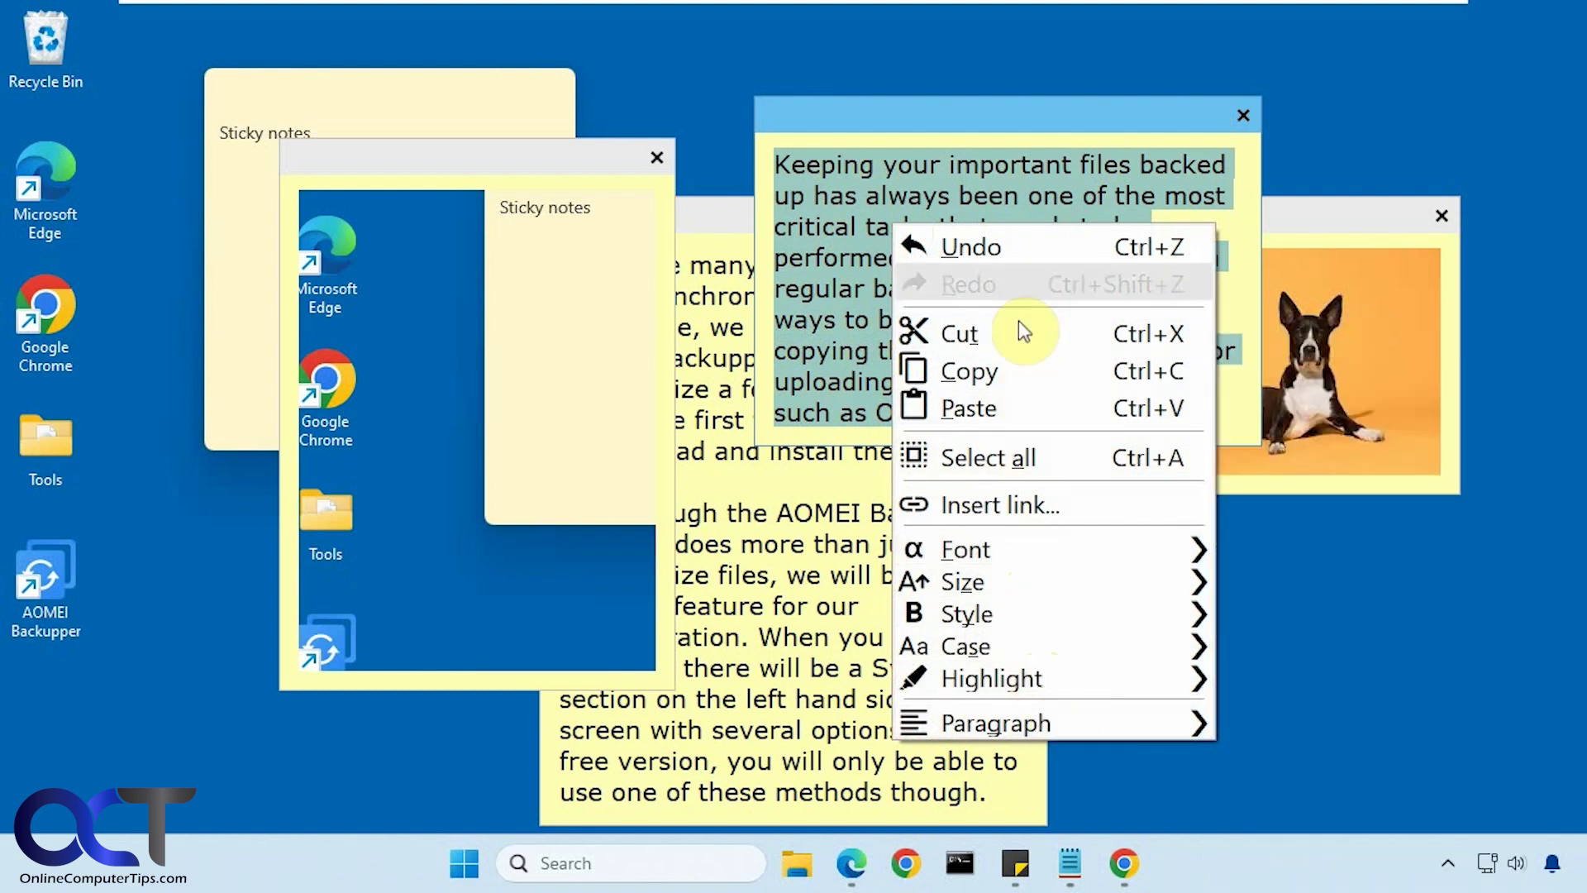
Give the backup note the title 'Important Info'.
right_click(1127, 116)
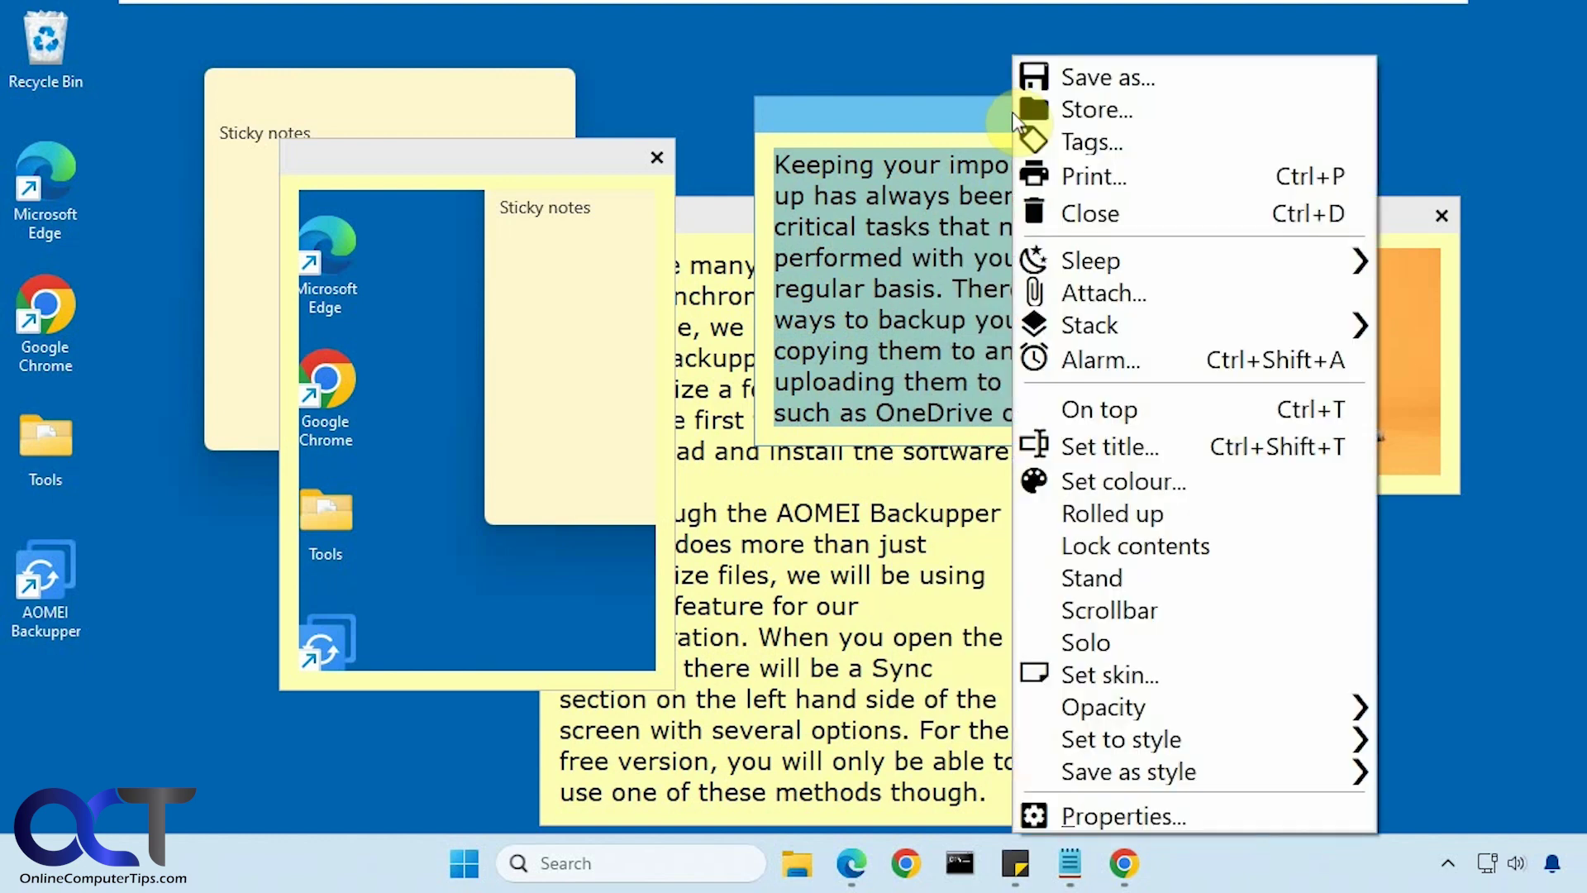
left_click(1102, 446)
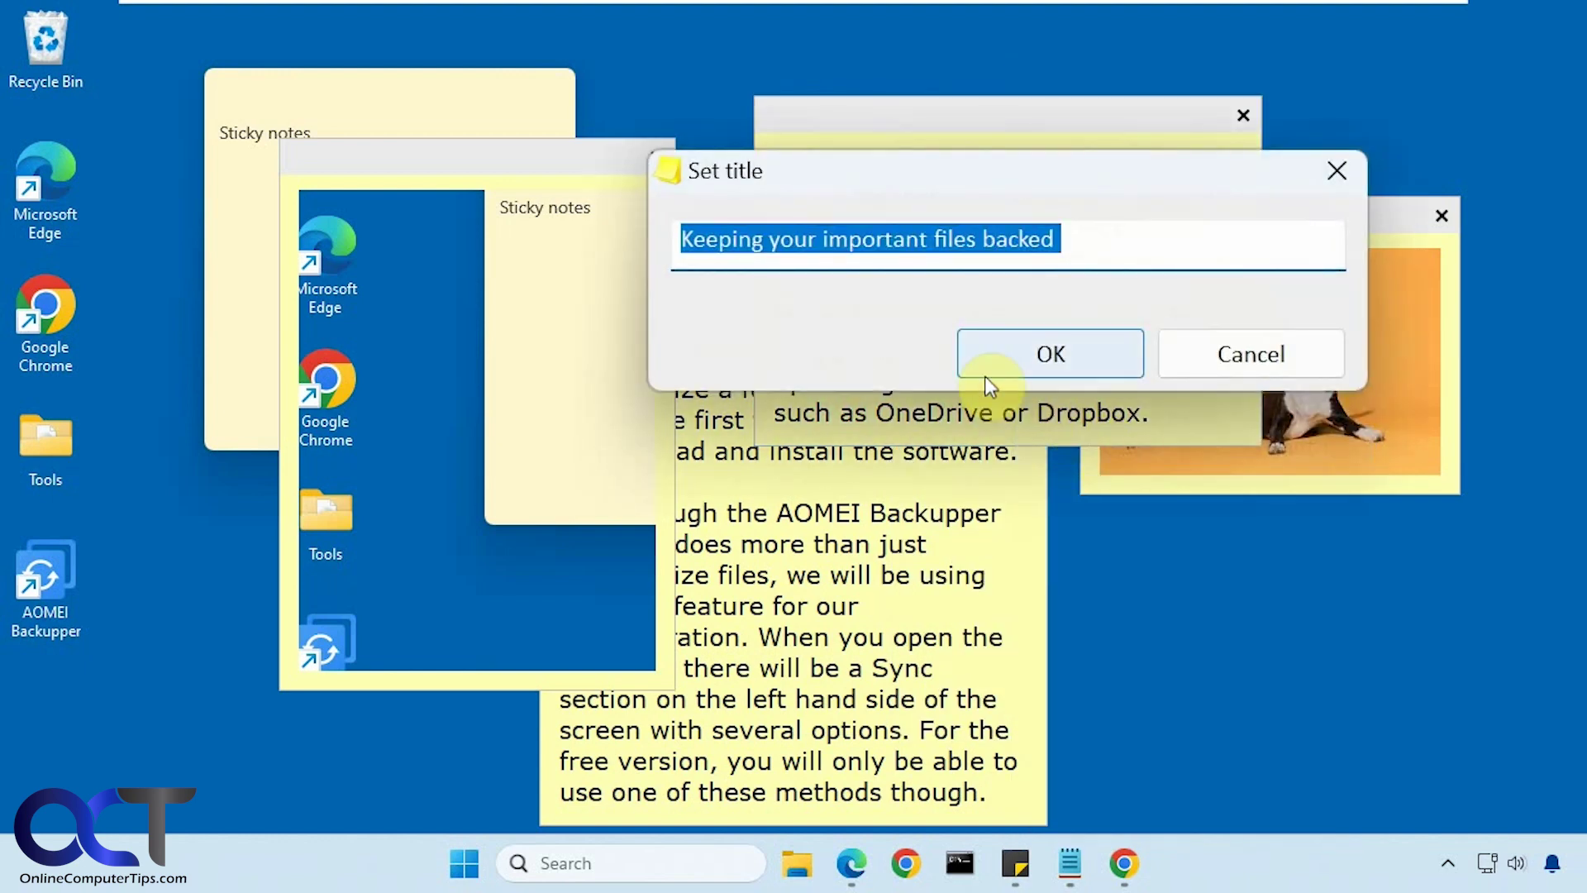
type("Import")
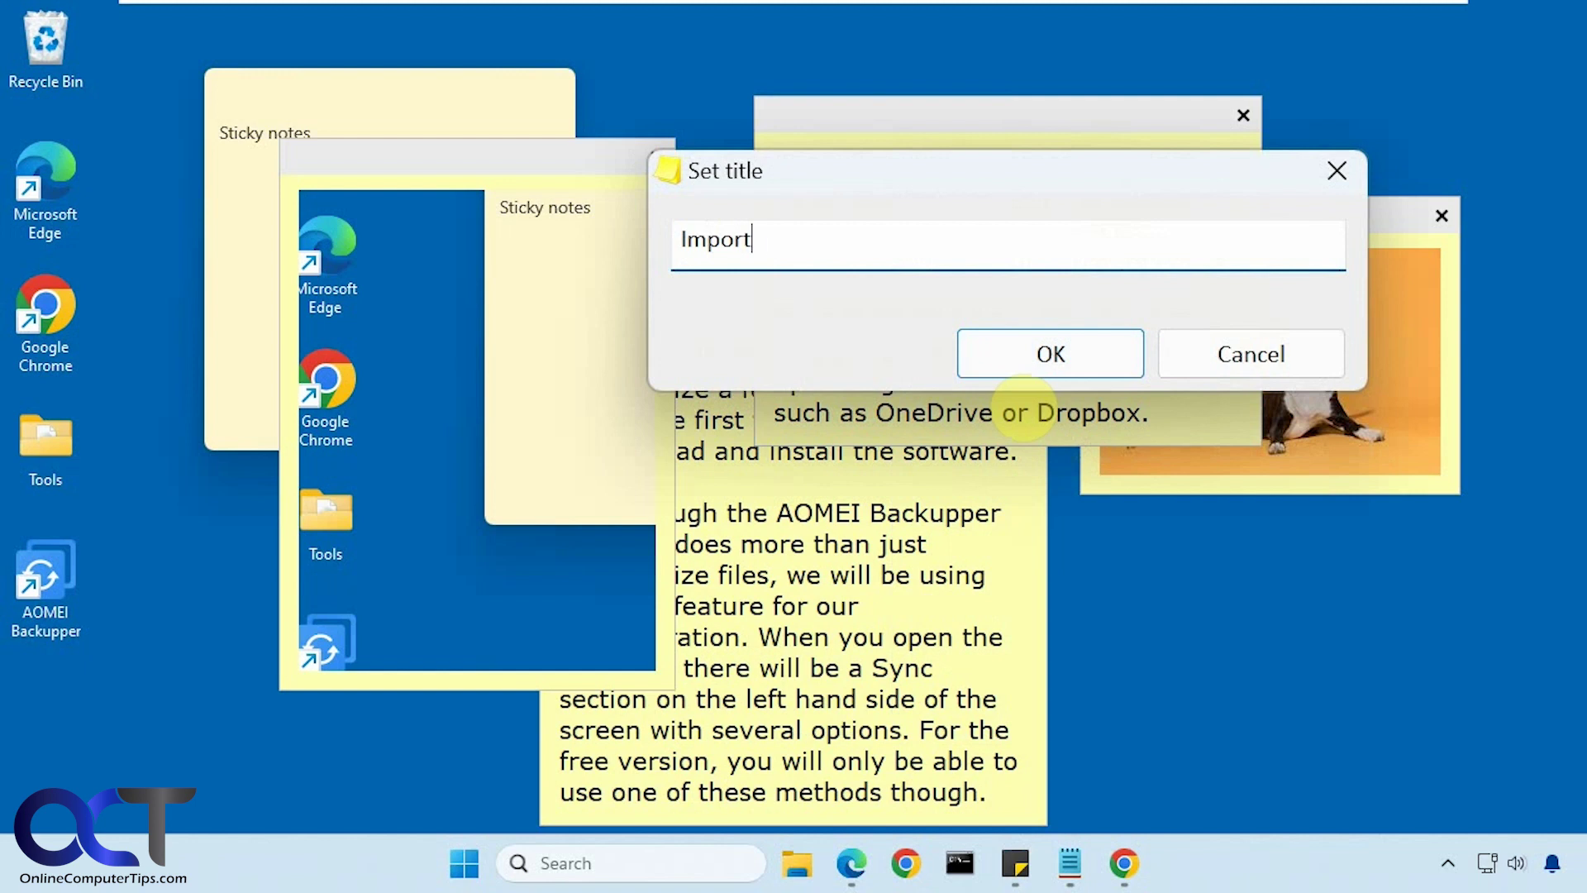
type("ant Info")
left_click(1083, 364)
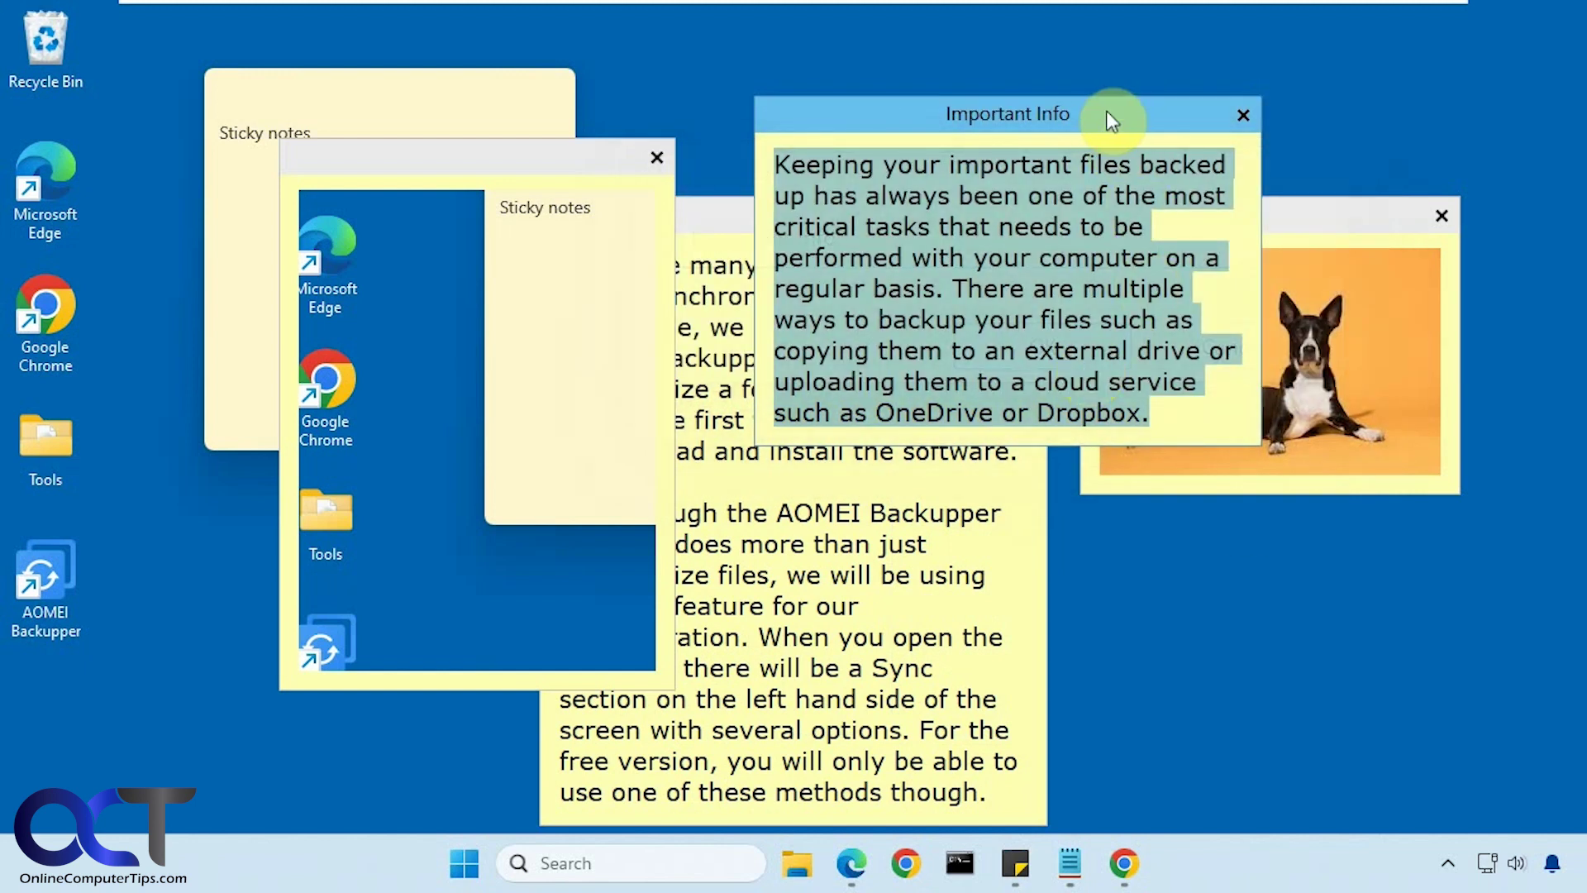
mouse_move(1044, 112)
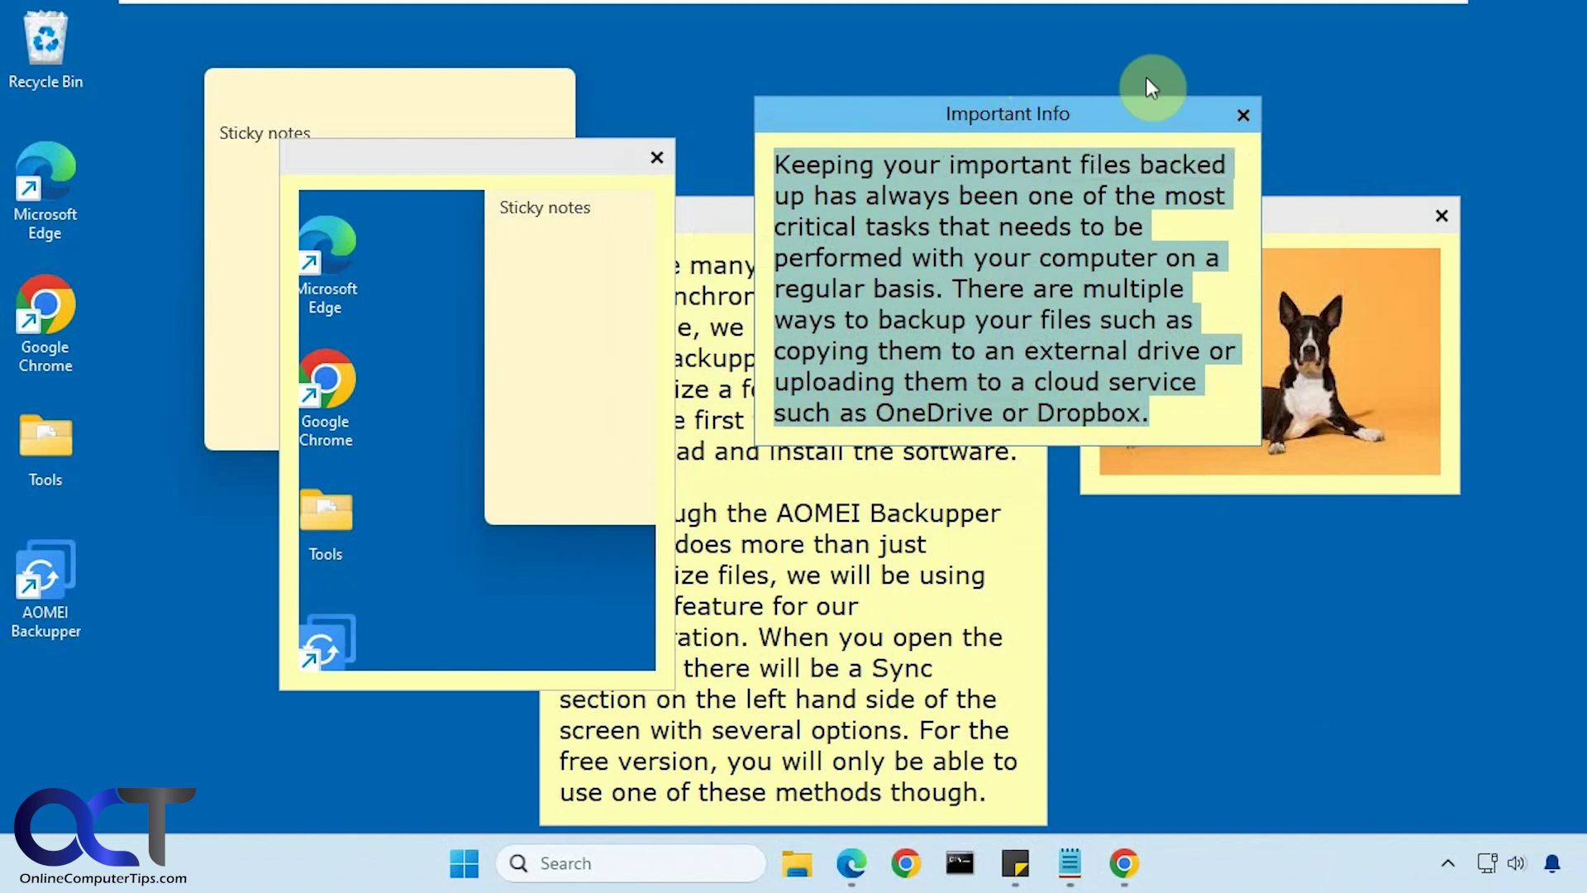
Roll the Important Info note up to its title bar.
right_click(1129, 113)
left_click(1294, 510)
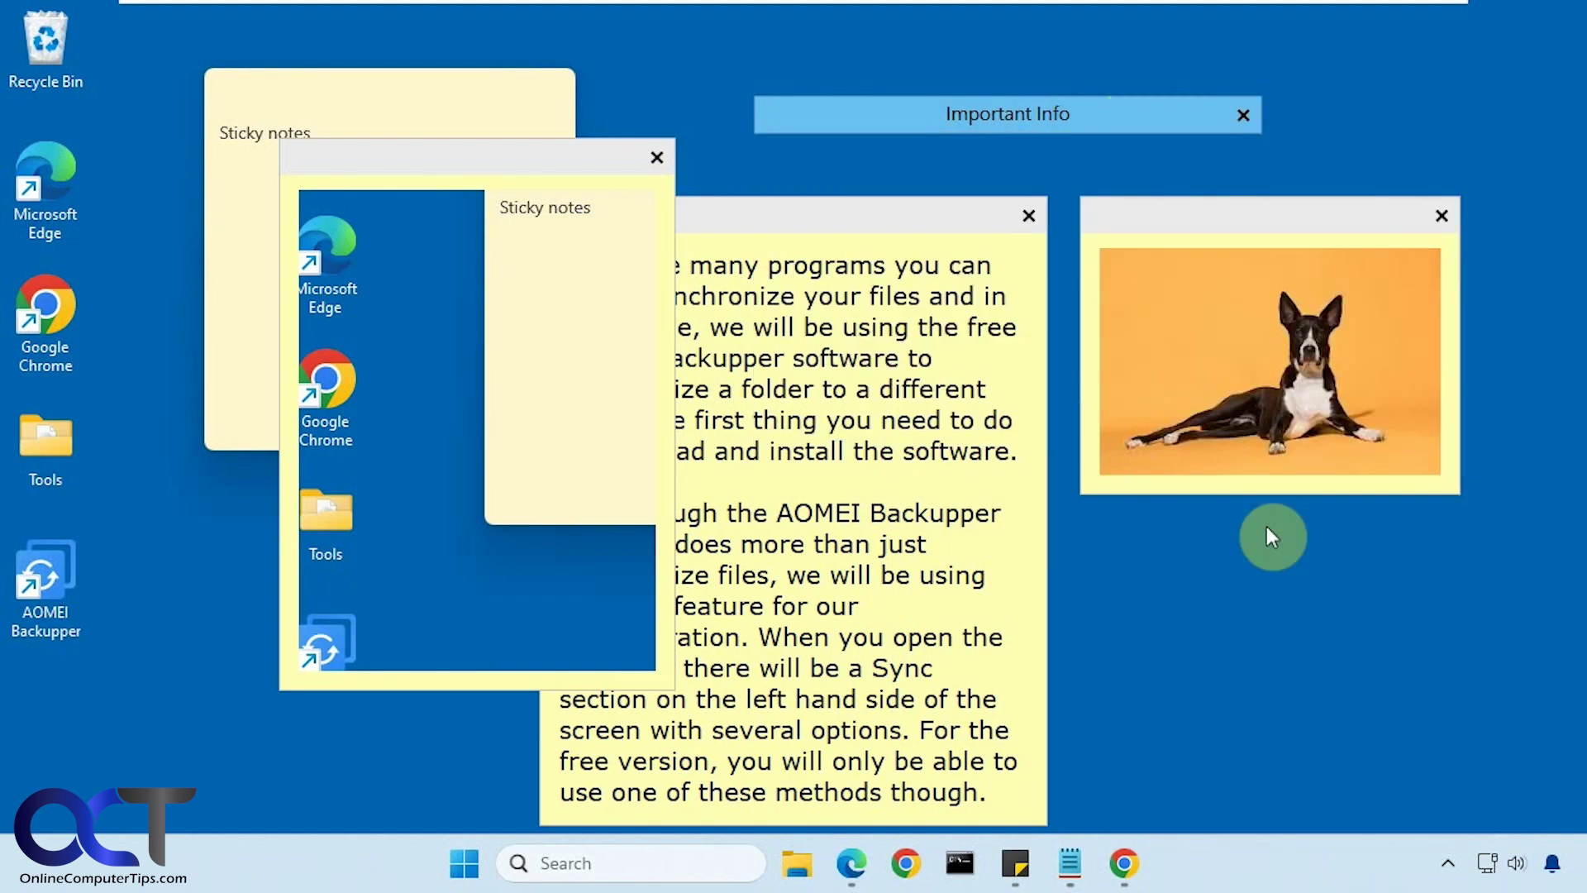
mouse_move(1169, 130)
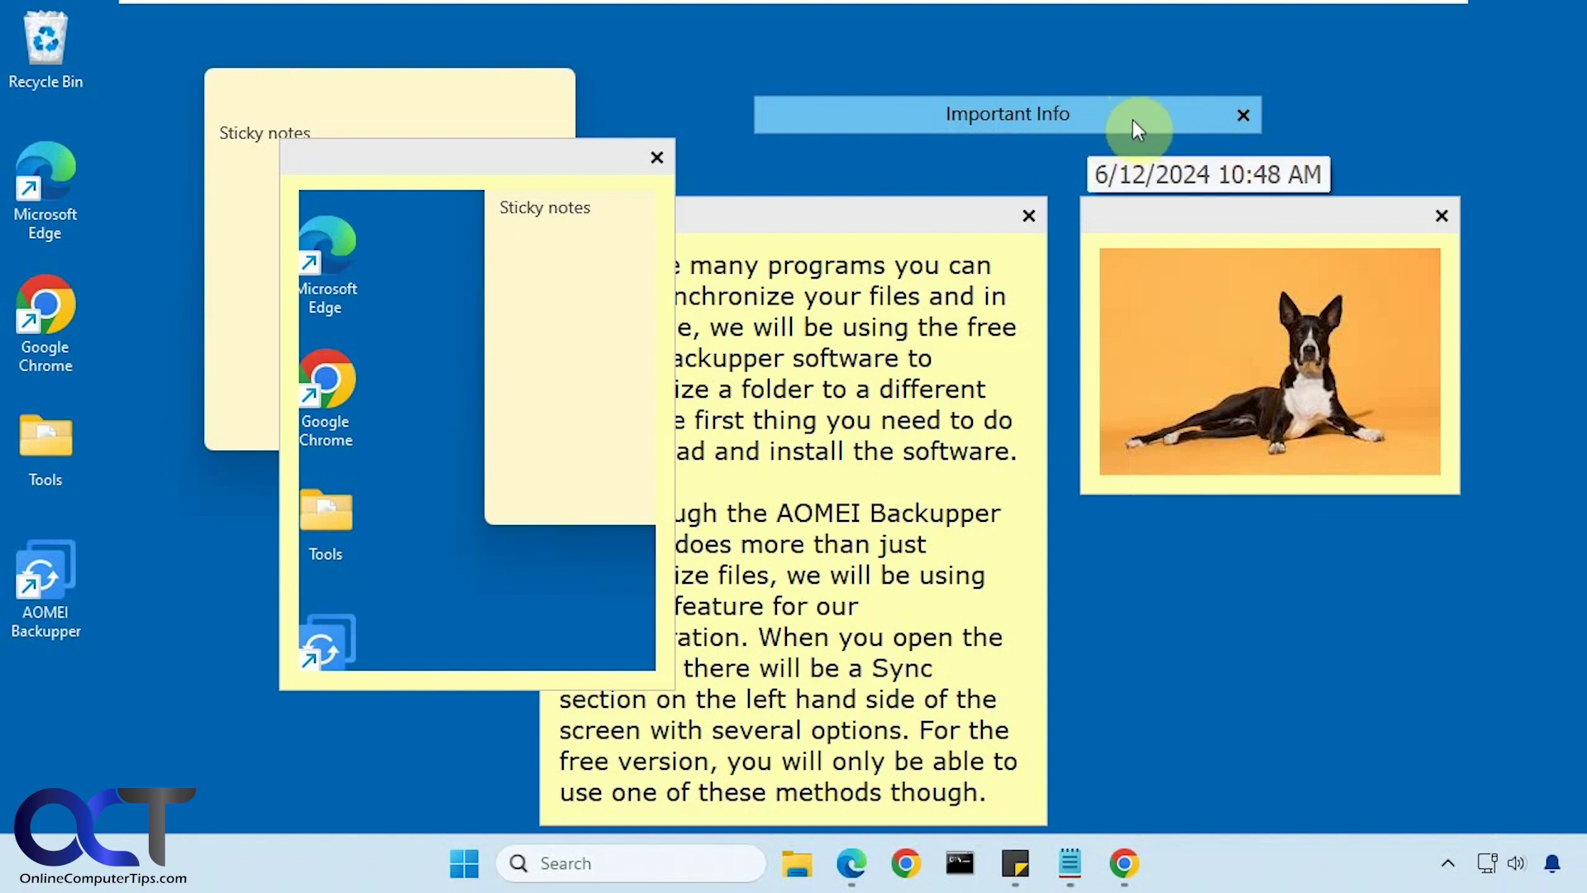
right_click(1194, 221)
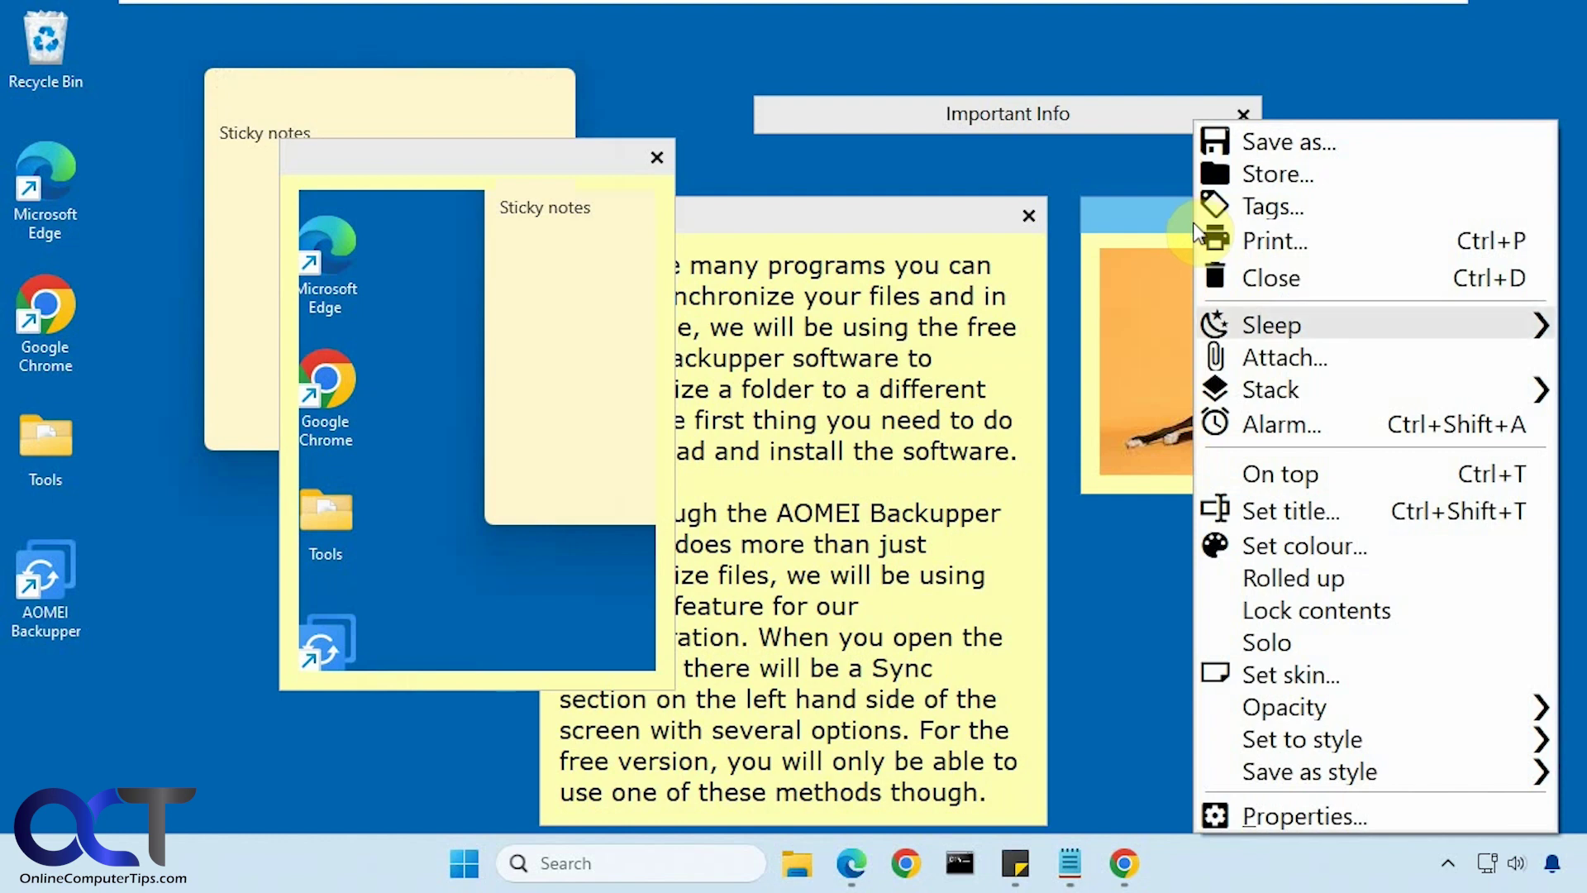
left_click(1287, 811)
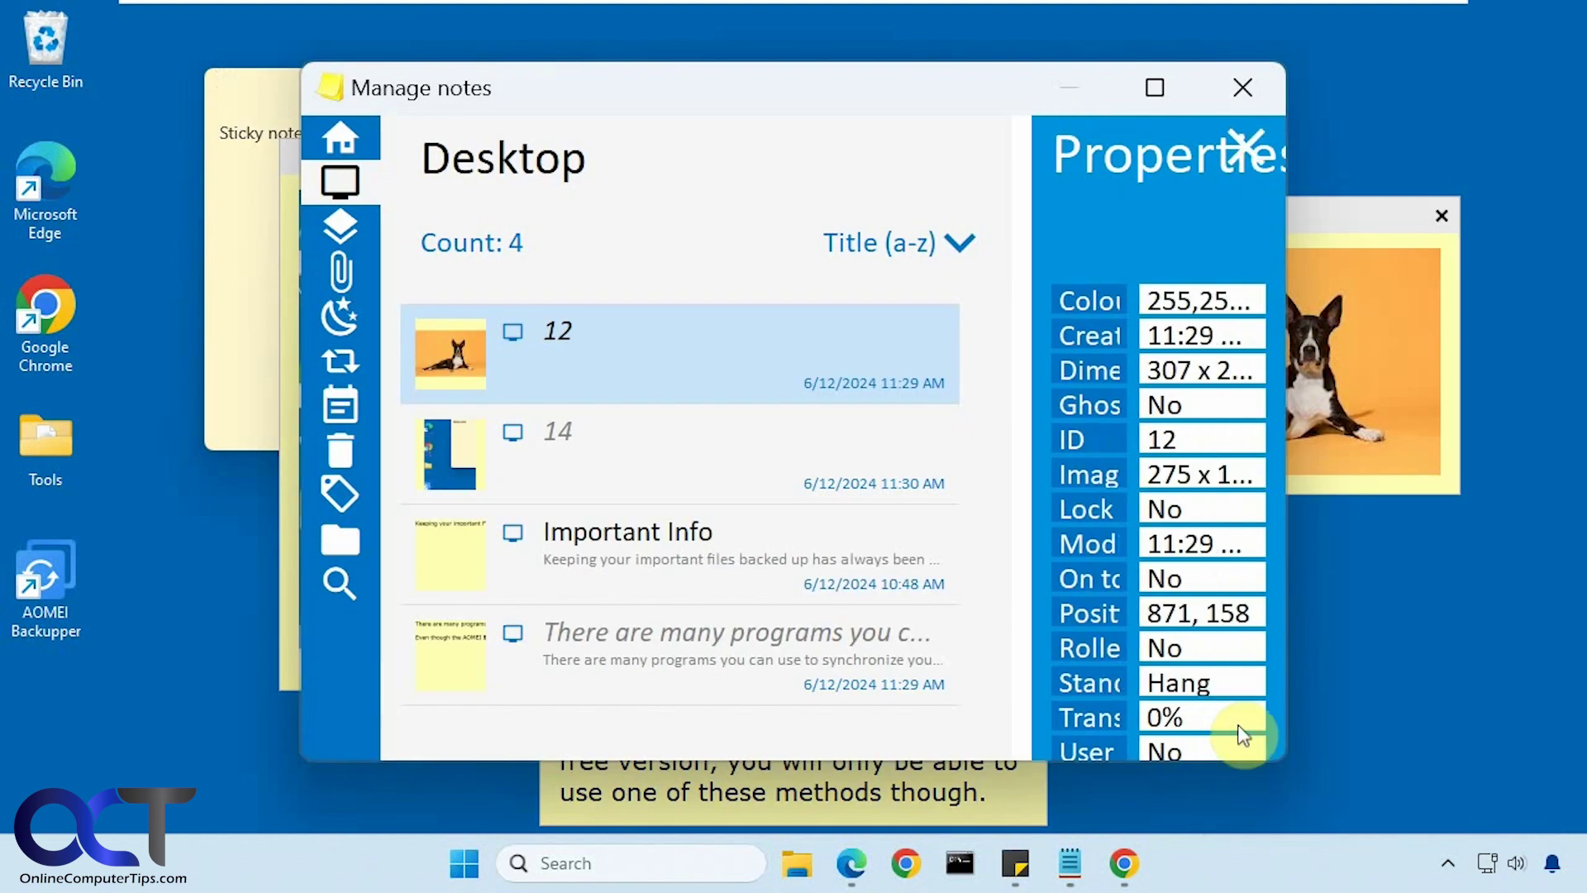
left_click(347, 137)
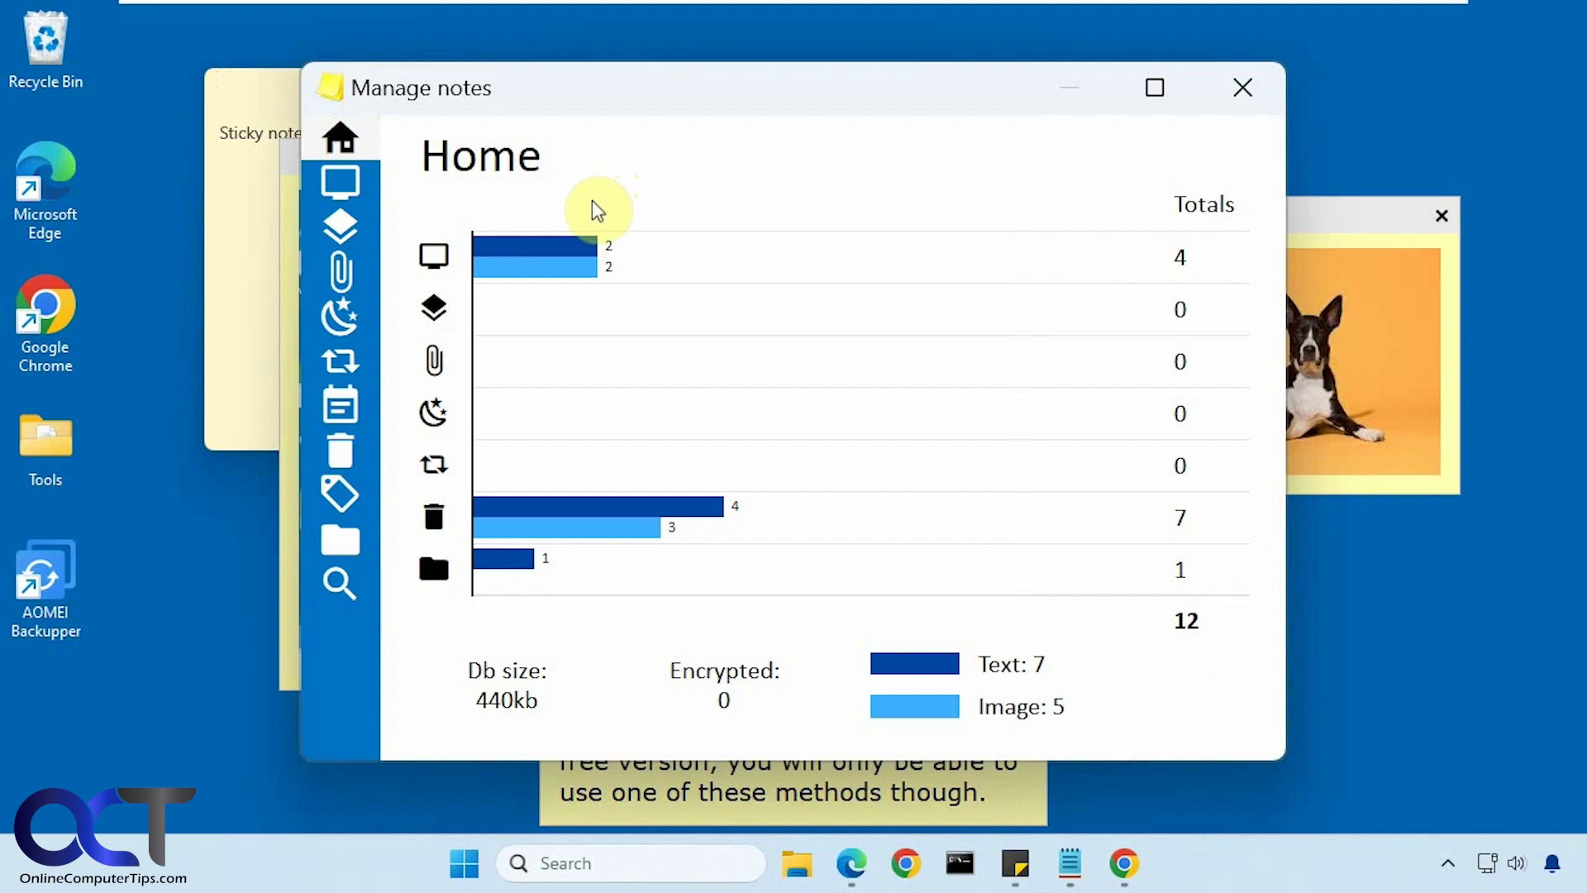
left_click(345, 184)
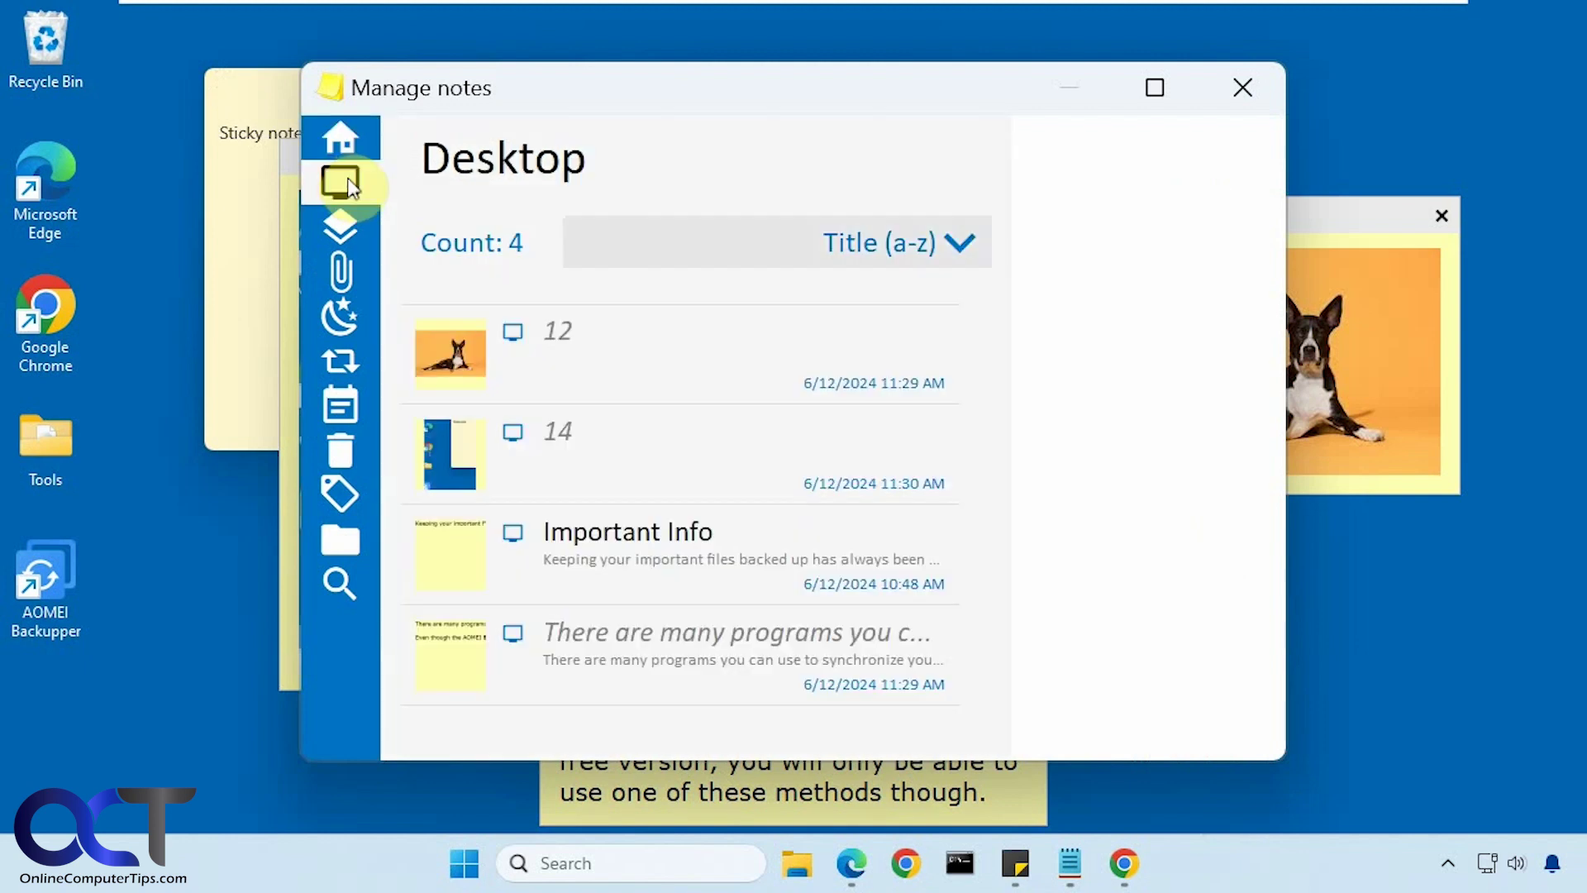
right_click(729, 448)
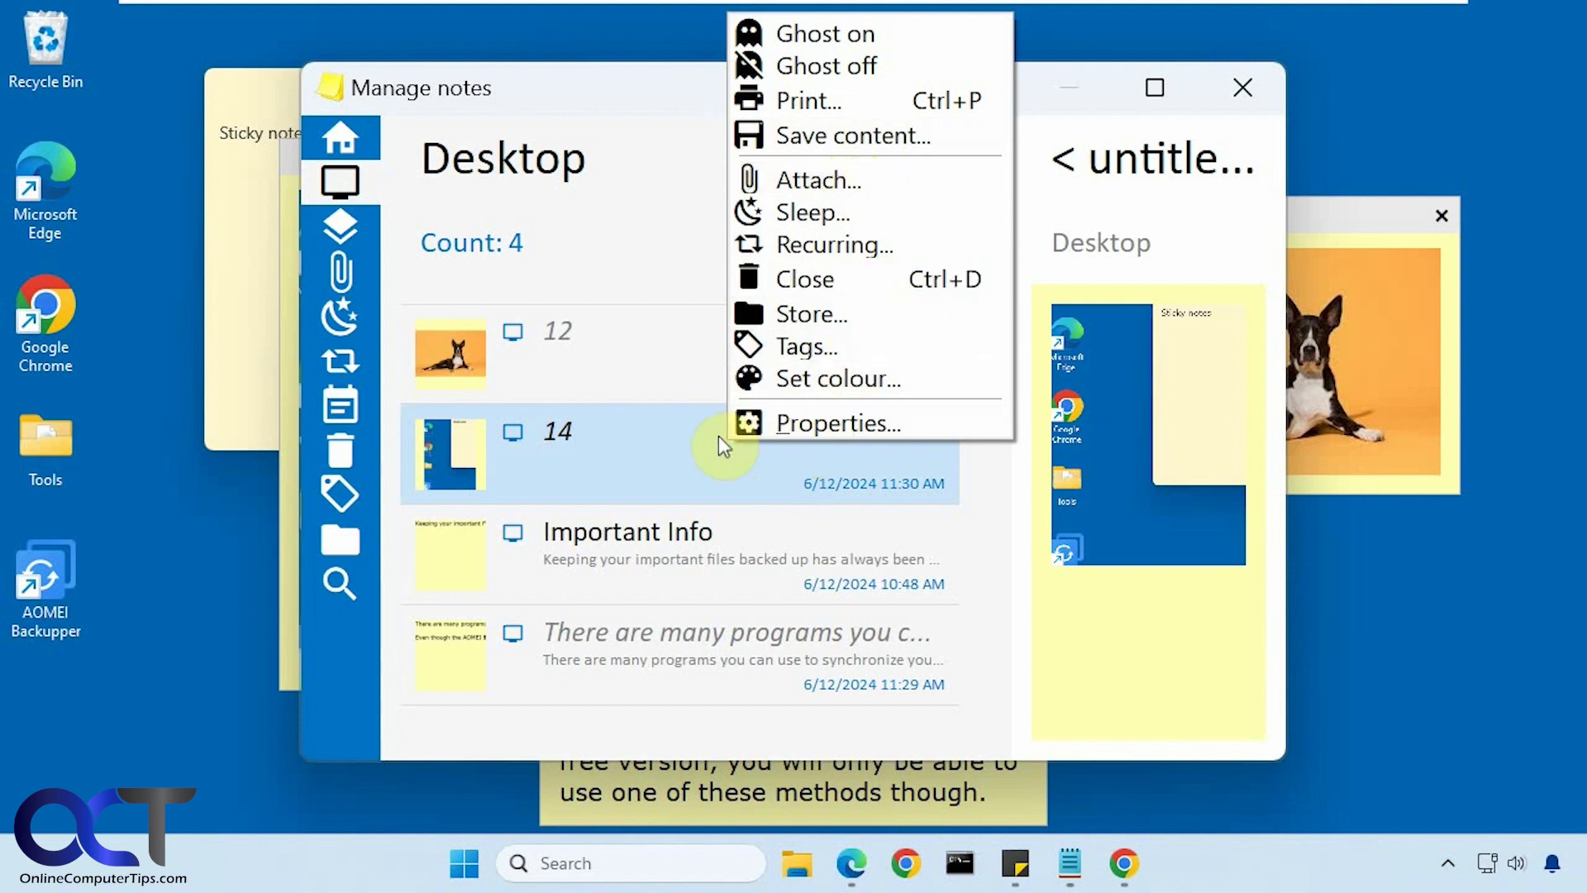
left_click(344, 187)
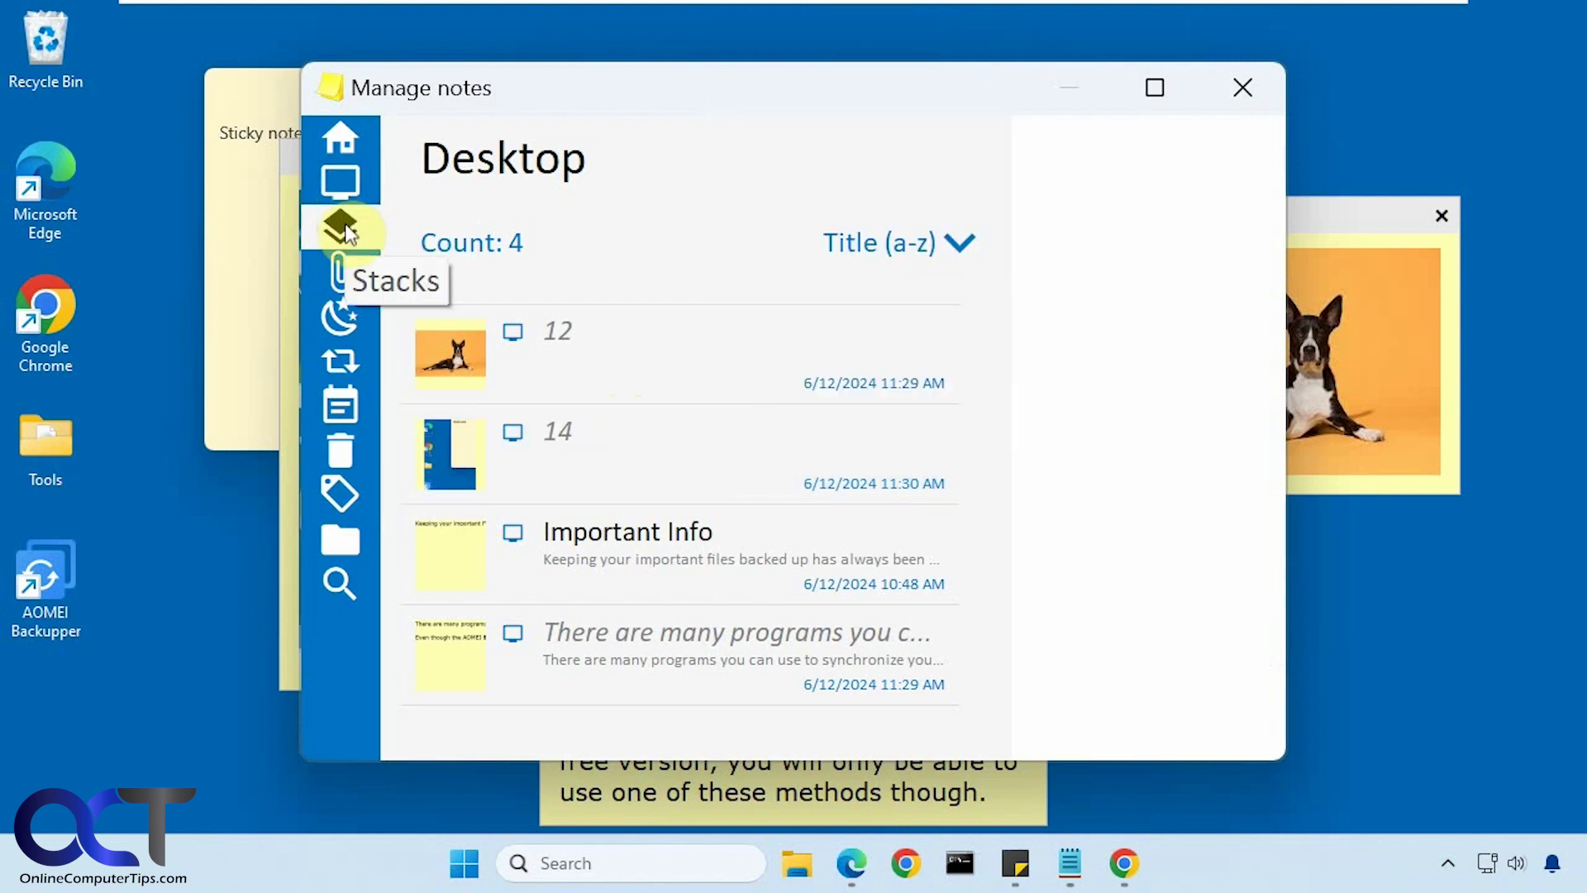
left_click(351, 274)
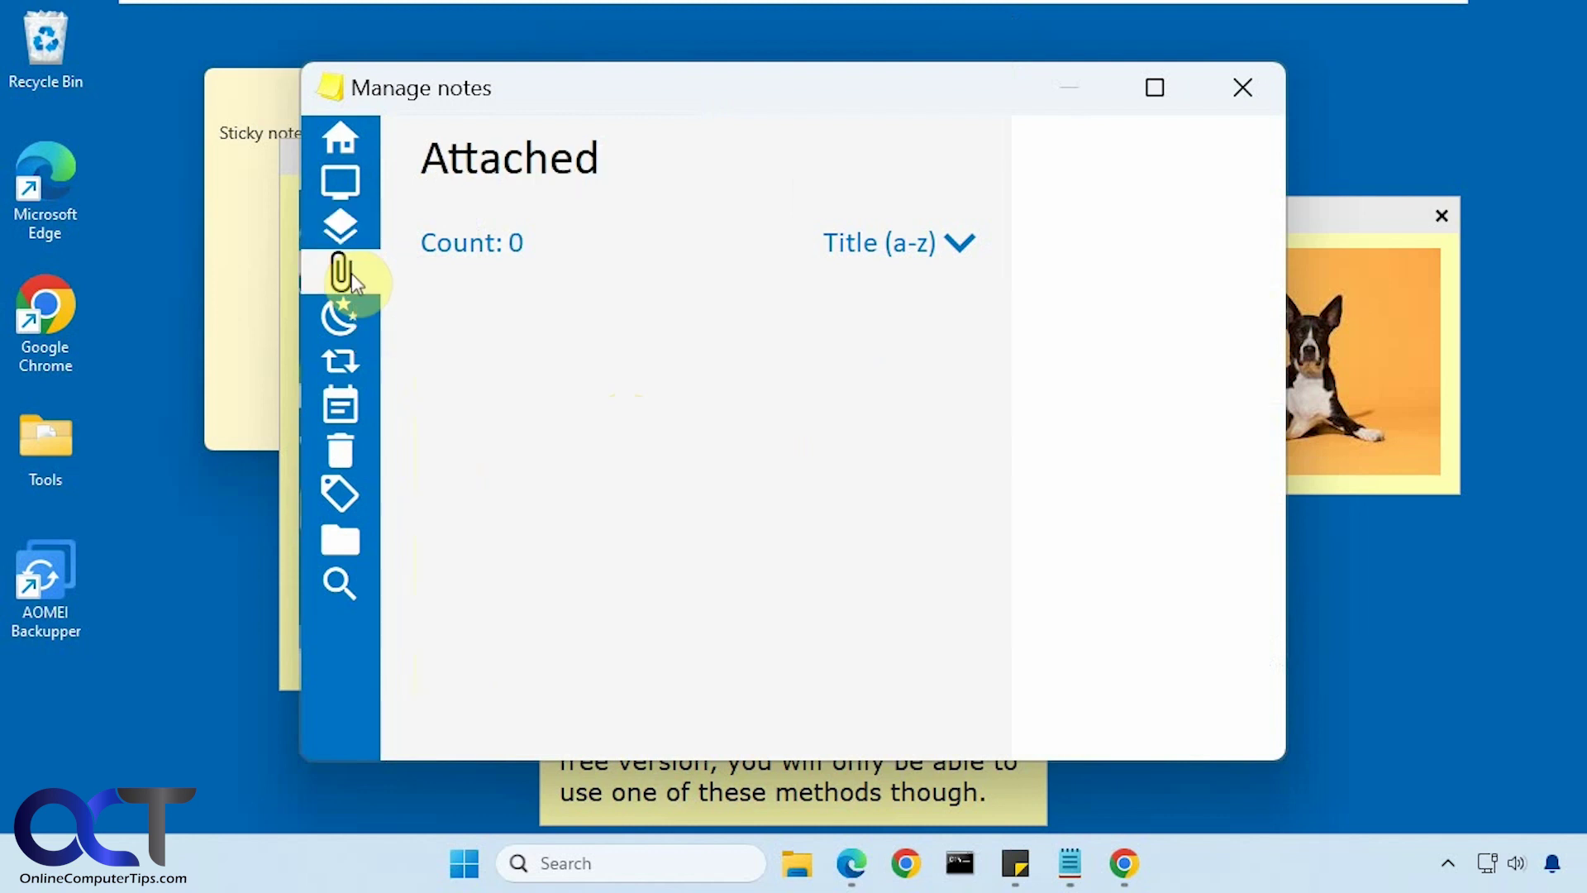
left_click(347, 324)
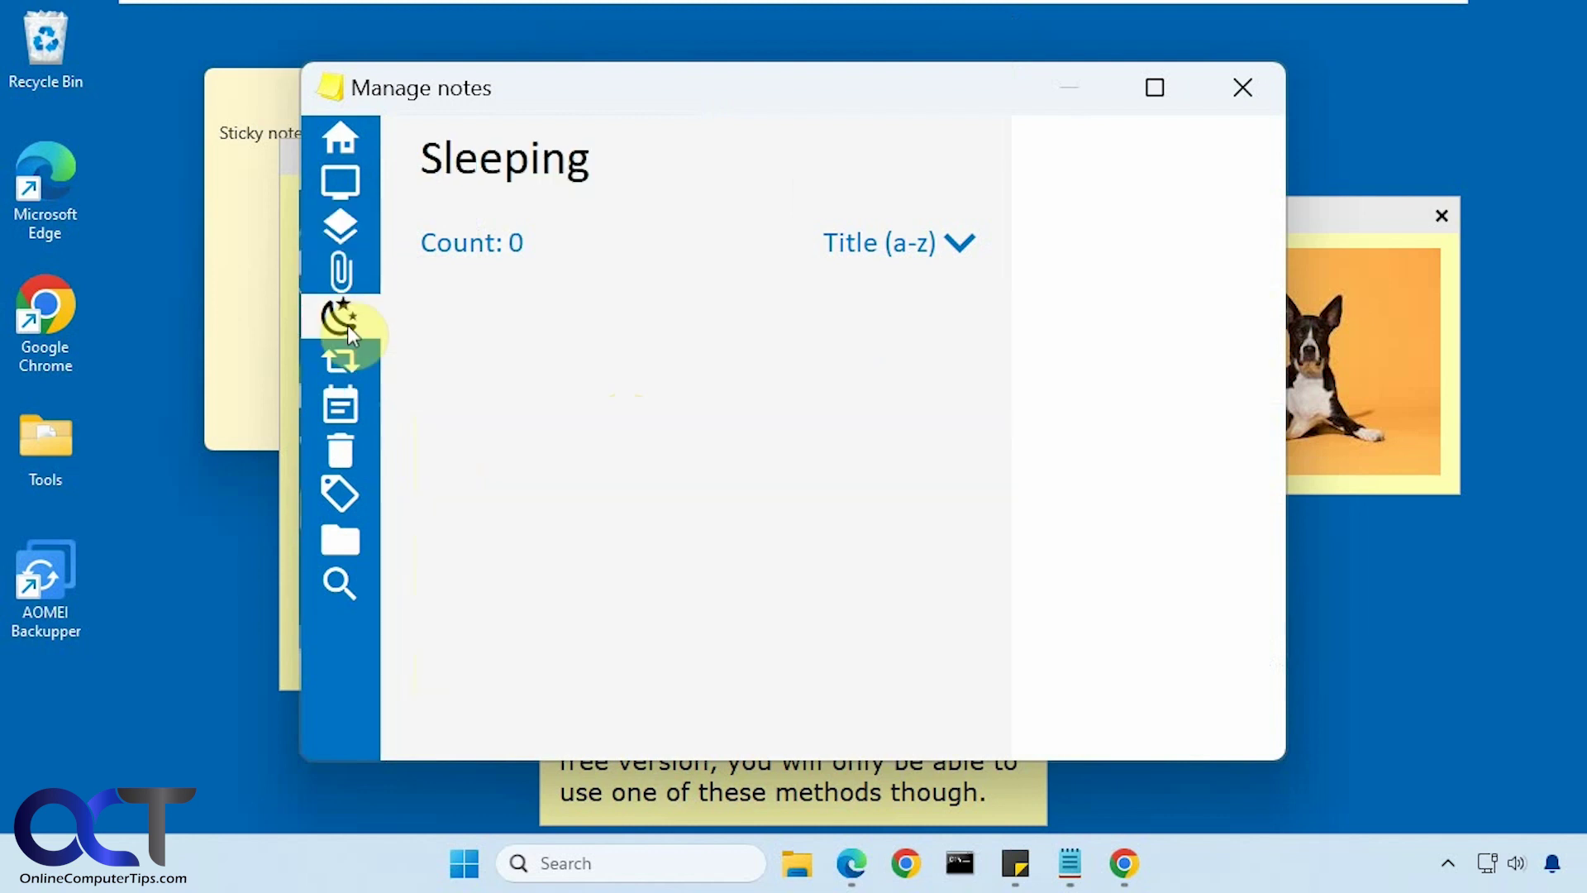
left_click(353, 364)
left_click(358, 405)
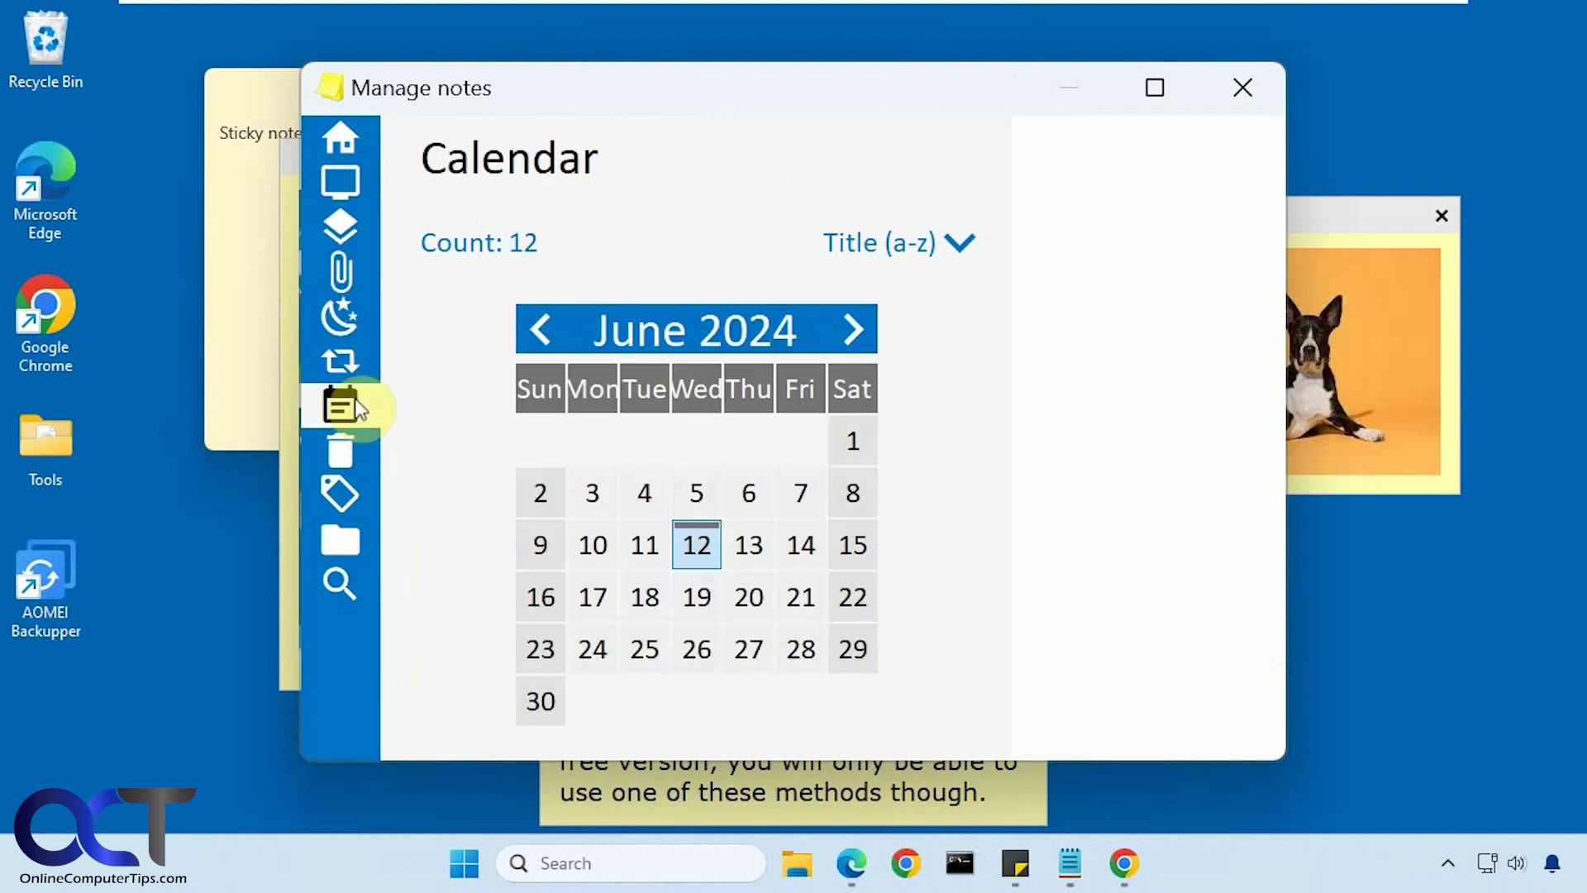
left_click(354, 450)
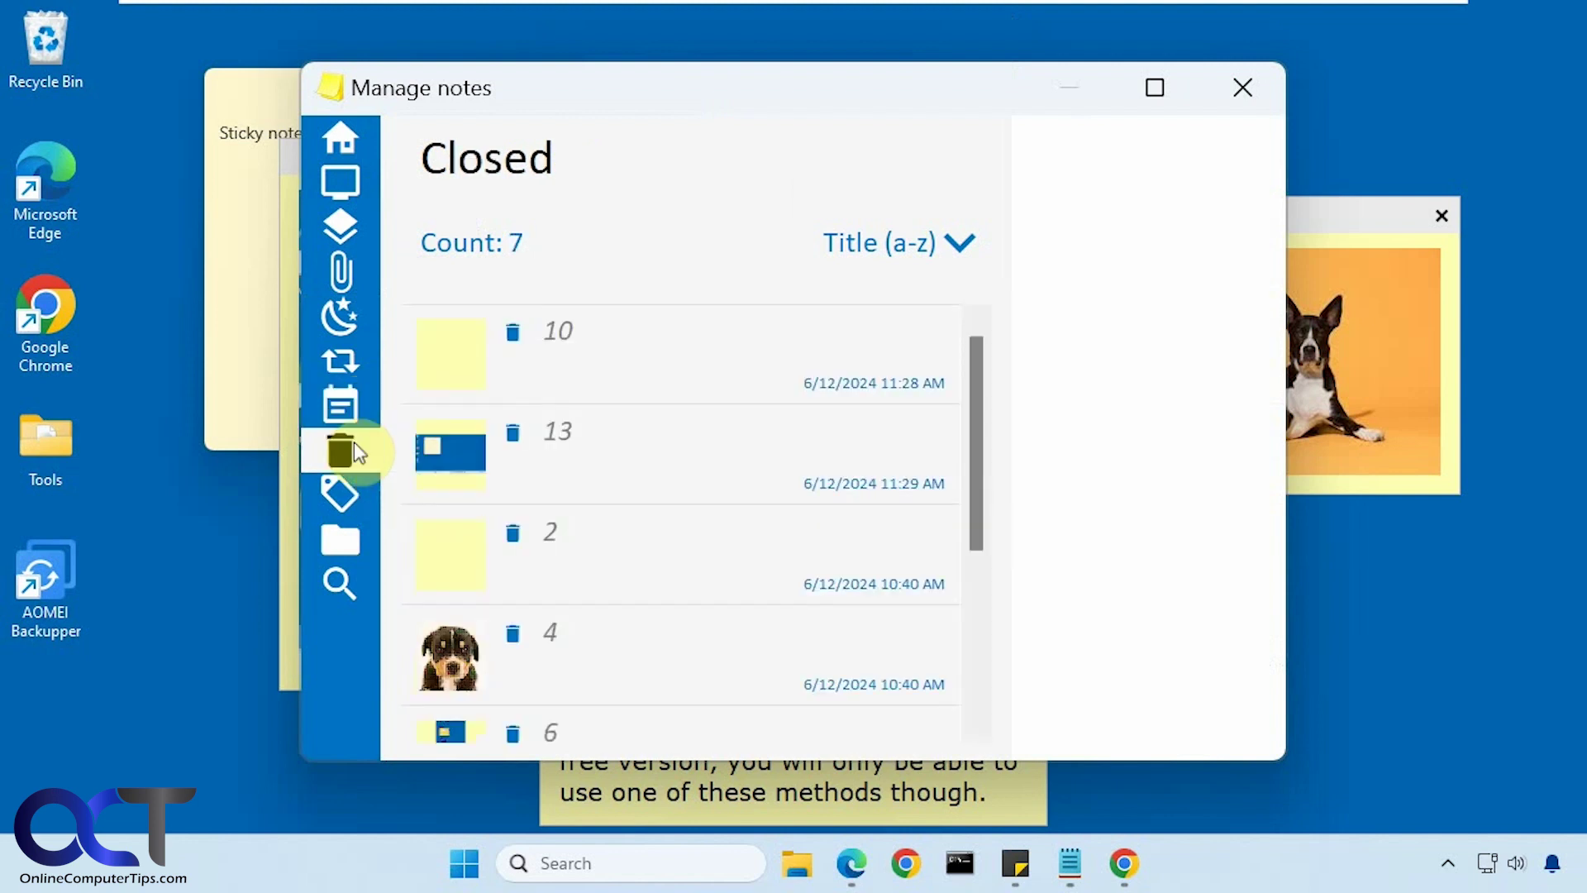
left_click(362, 541)
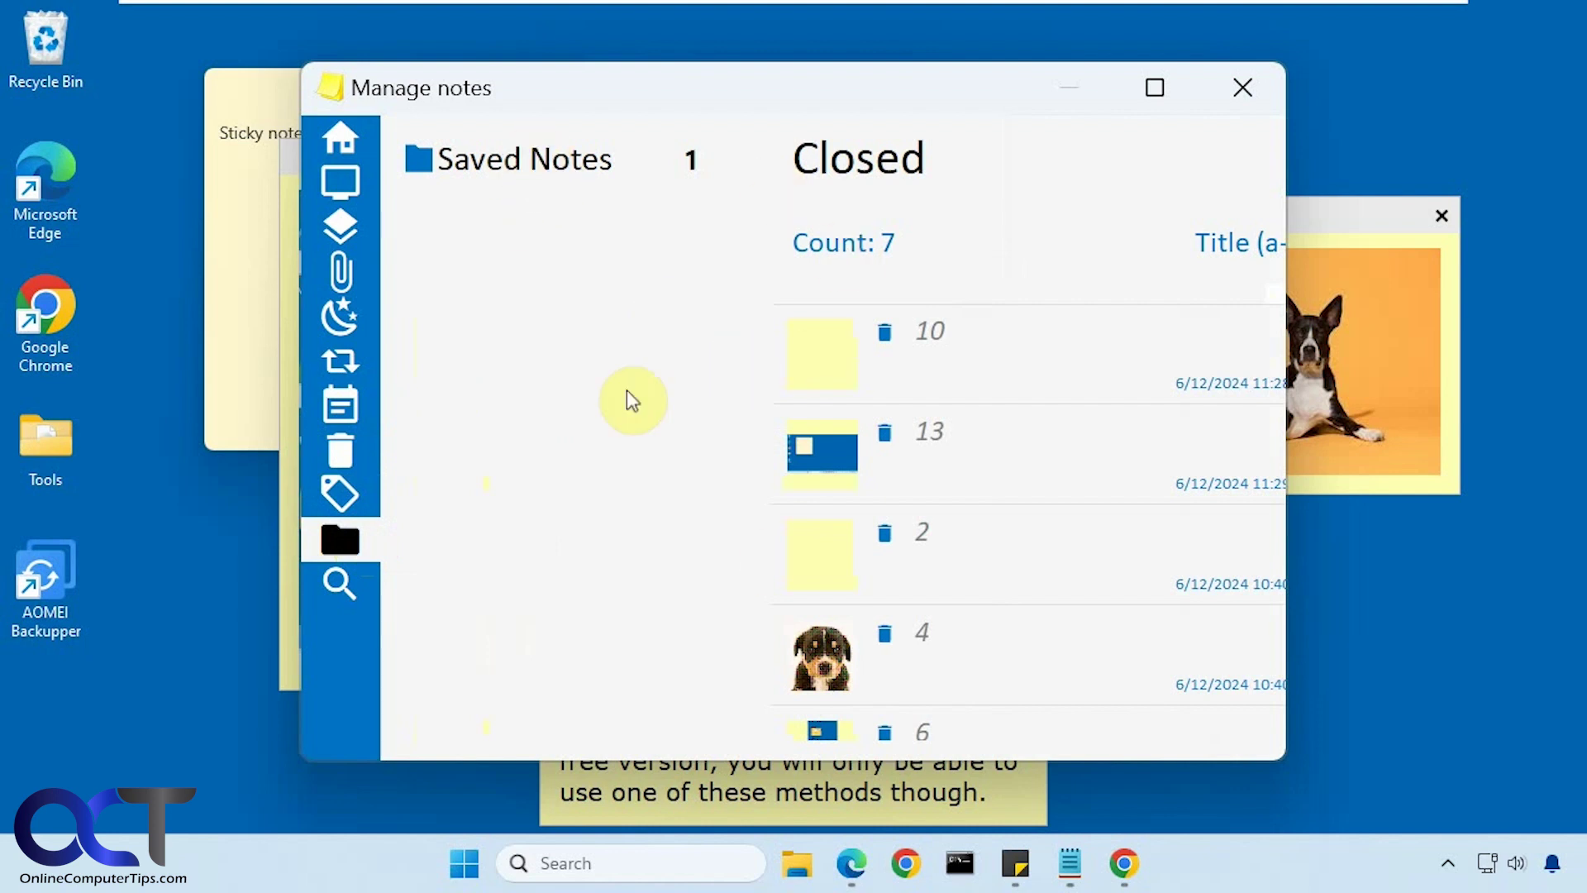
left_click(357, 579)
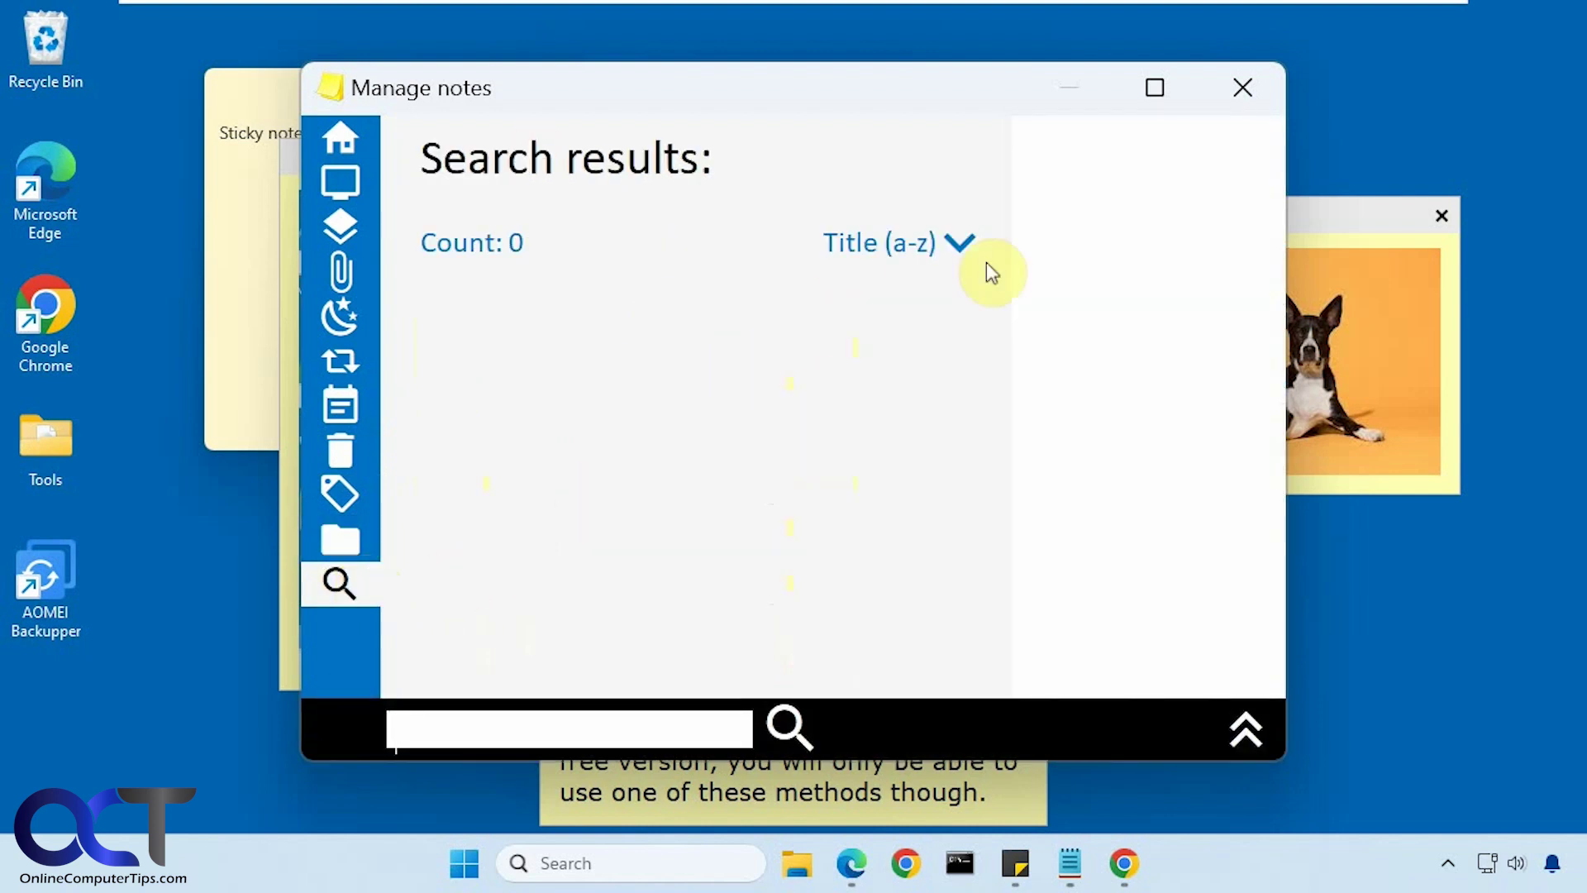
left_click(1240, 91)
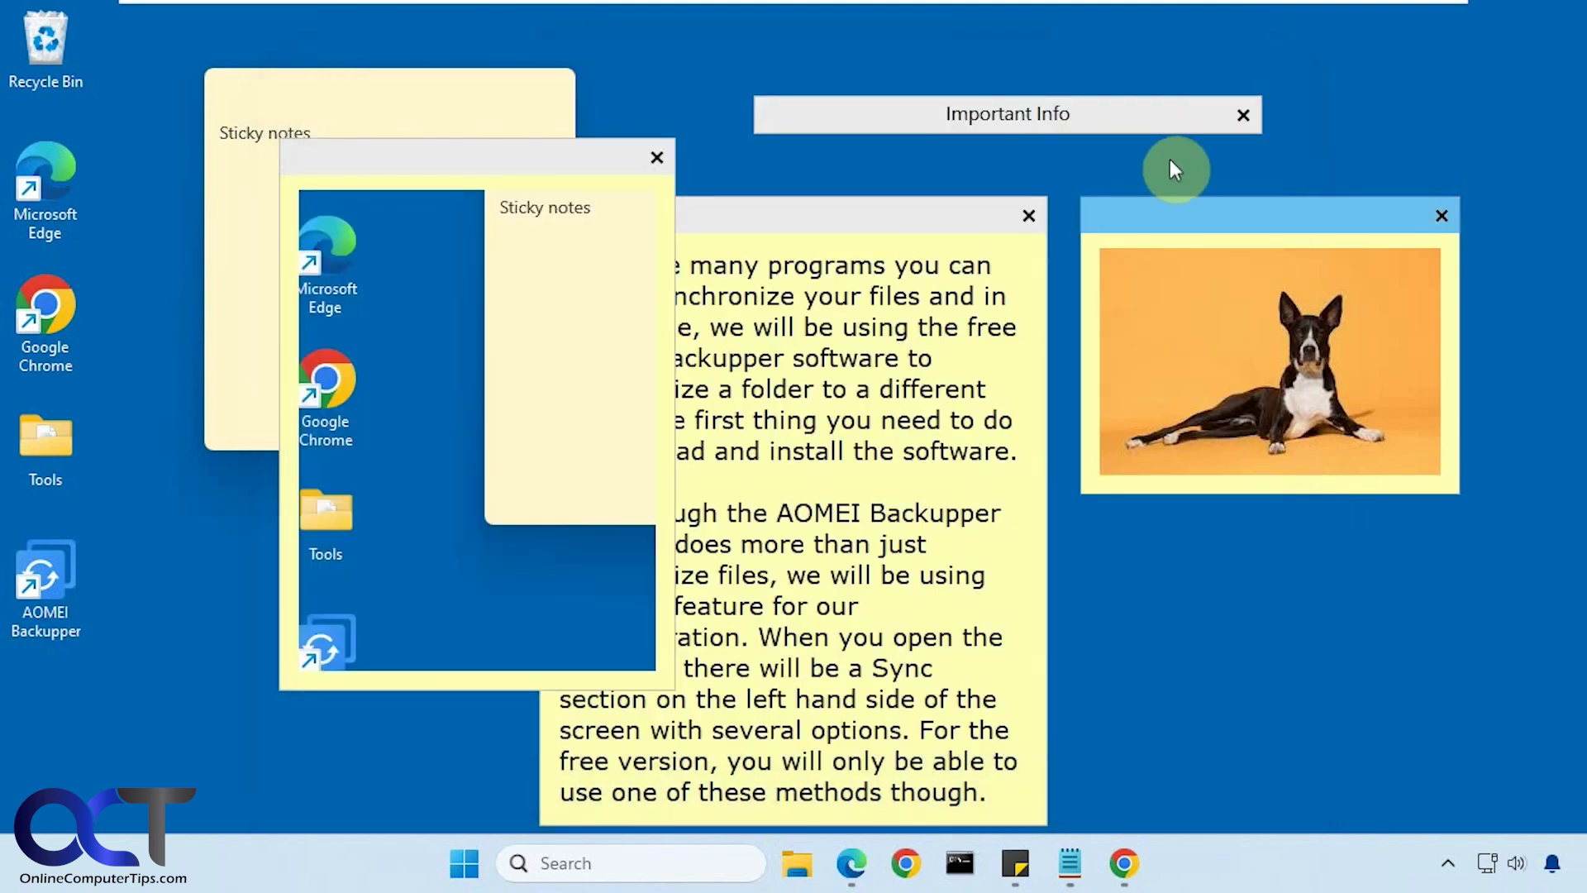